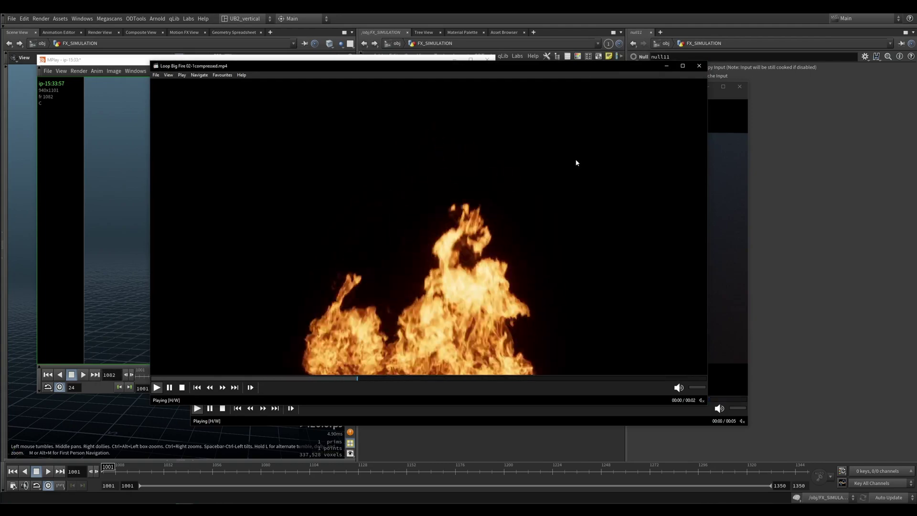
Review the Big Fire reference clip at full-screen size and close both reference fire videos
left_click(700, 69)
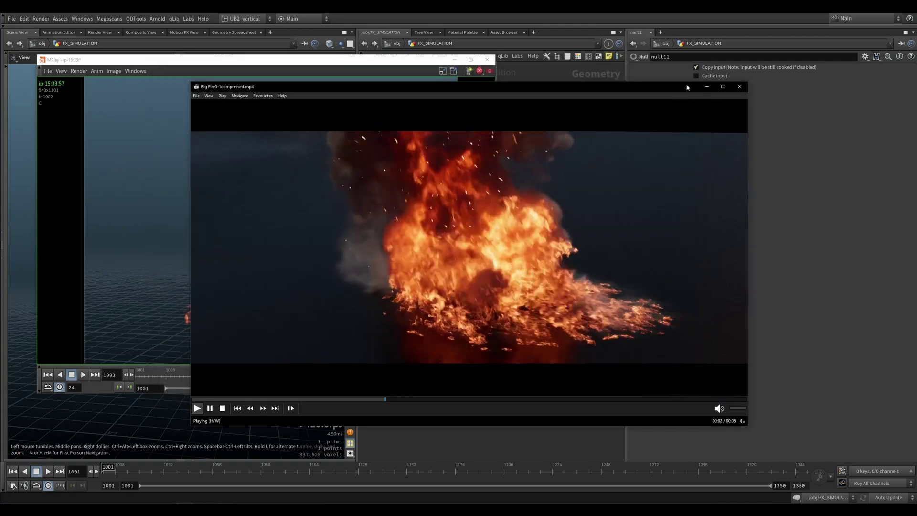
left_click_drag(578, 237, 470, 229)
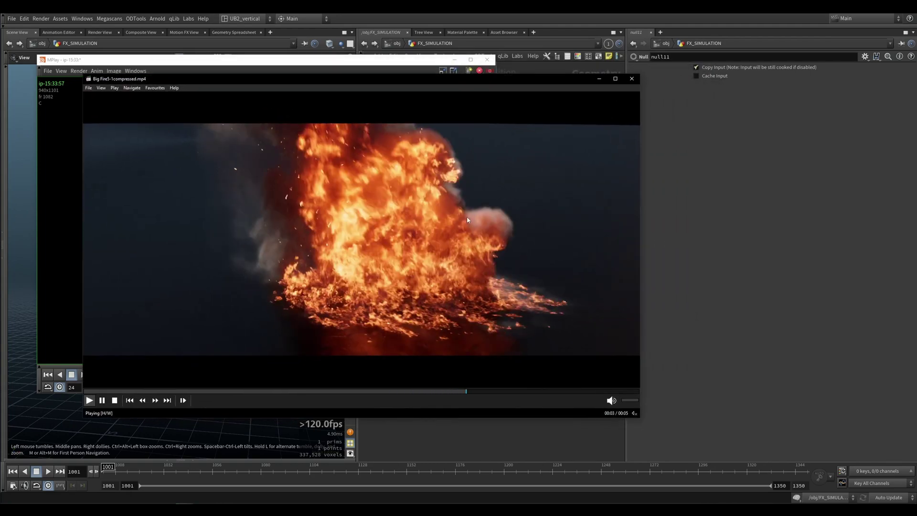
double_click(449, 228)
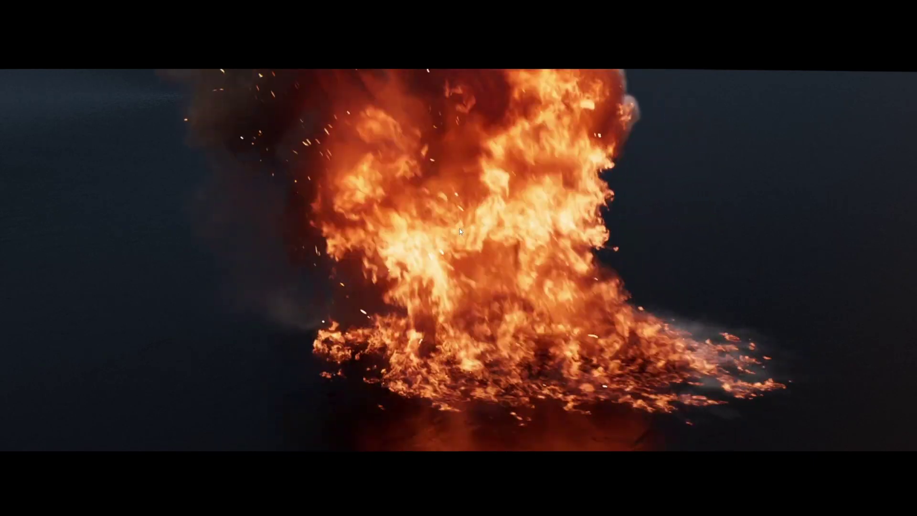
double_click(457, 227)
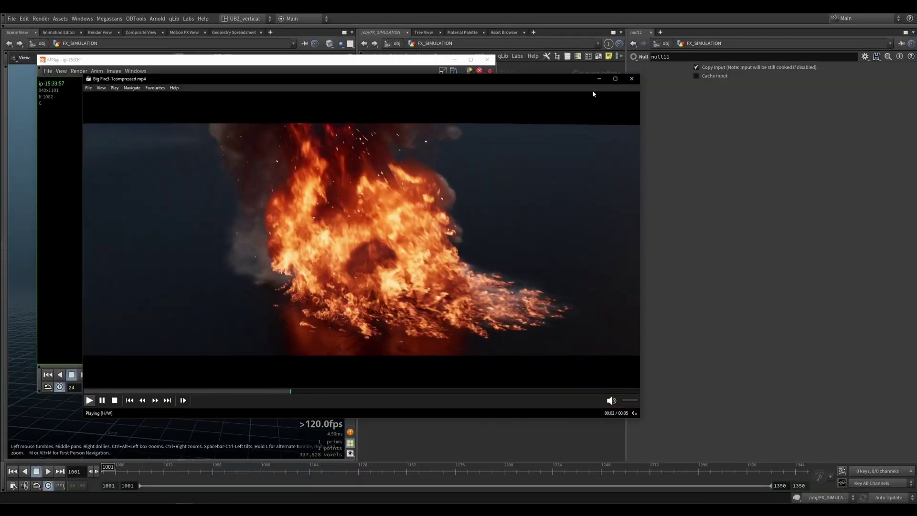
left_click(632, 79)
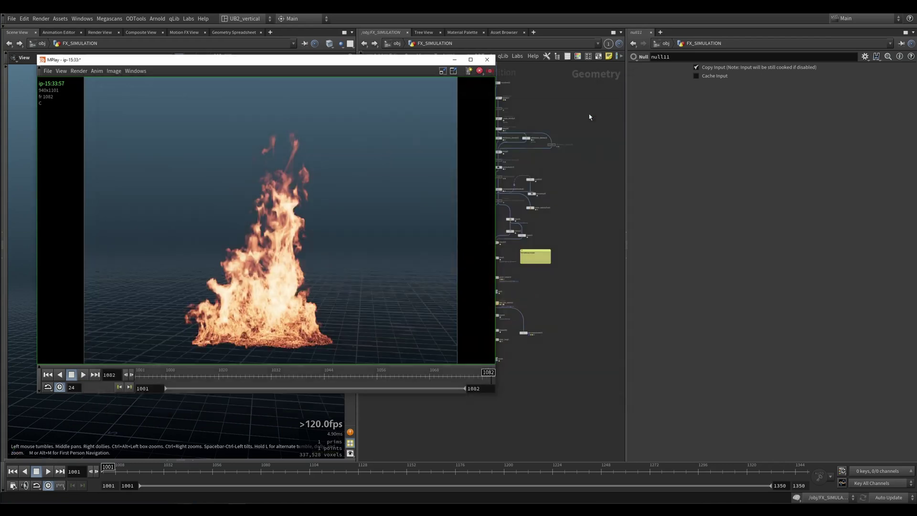
Play back the fire simulation flipbook and minimize its player window
key("Up")
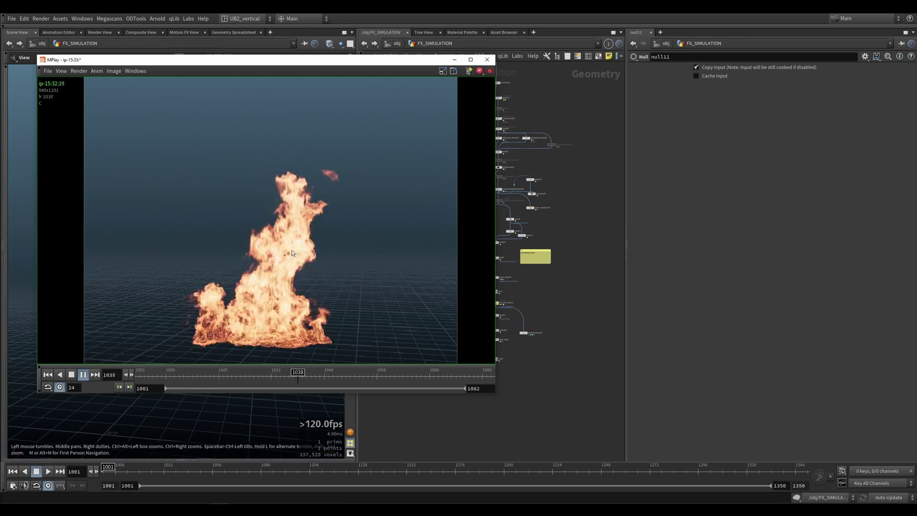
left_click(454, 71)
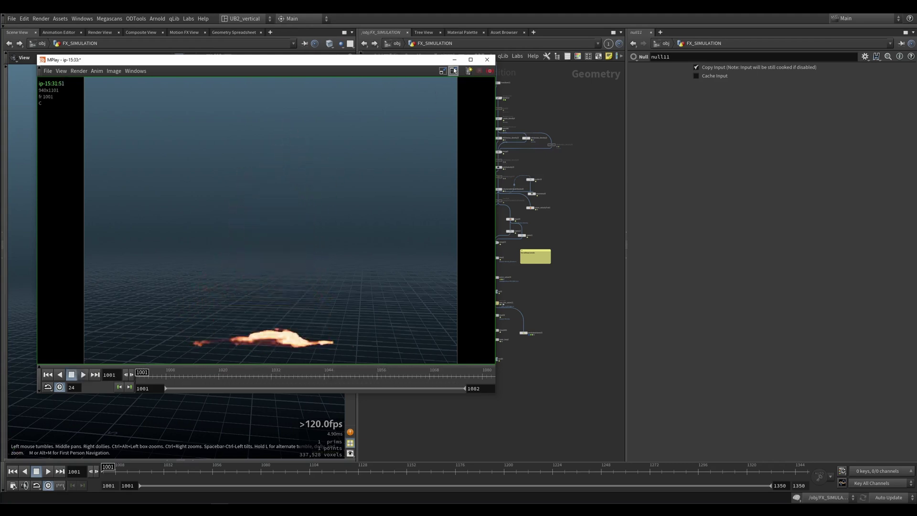
left_click(455, 59)
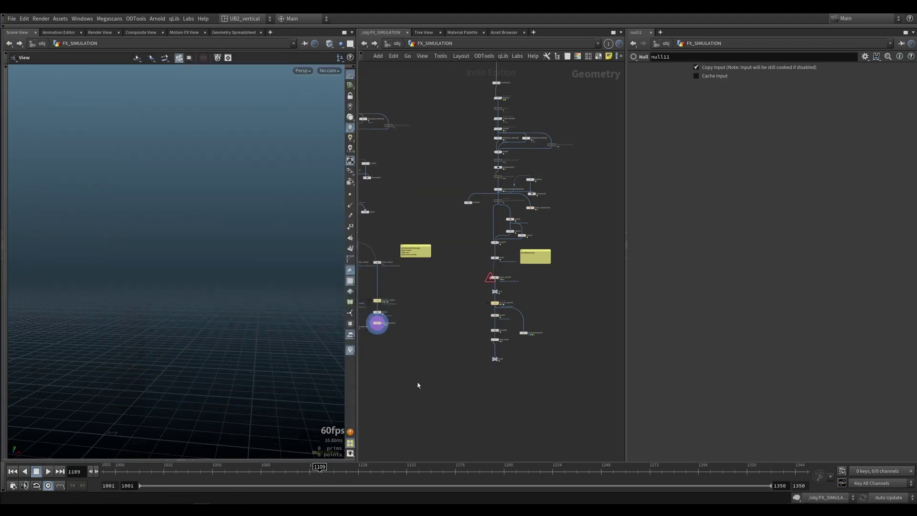
Select the pyrobakevolume9 node at the end of the simulation chain to show its Fire settings
middle_click_drag(378, 337, 446, 333)
scroll(440, 335, "up", 4)
left_click(451, 302)
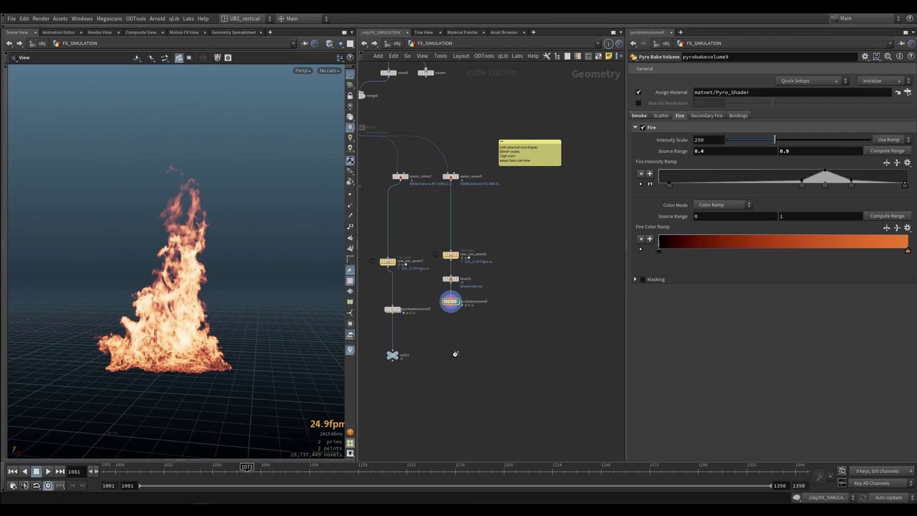
Look over the separate fire simulation setups laid out side by side in the FX_SIMULATION network
scroll(455, 354, "down", 10)
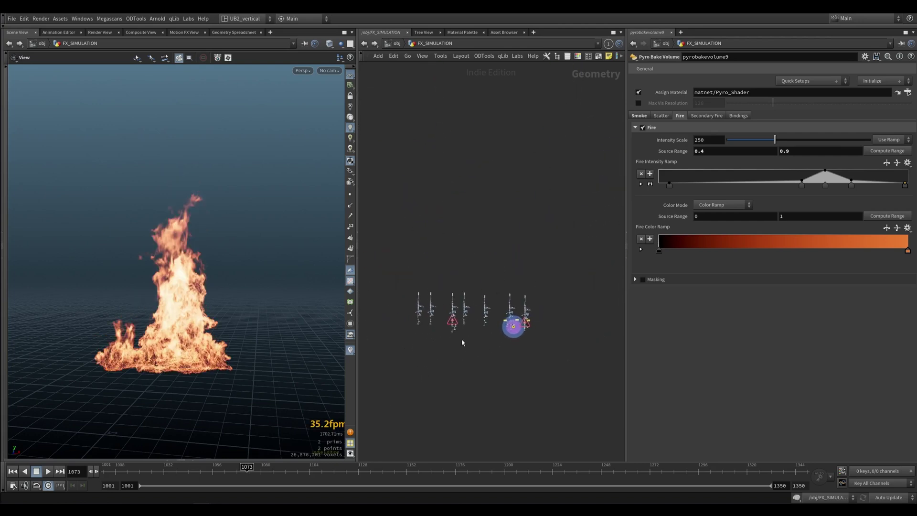
scroll(492, 325, "up", 8)
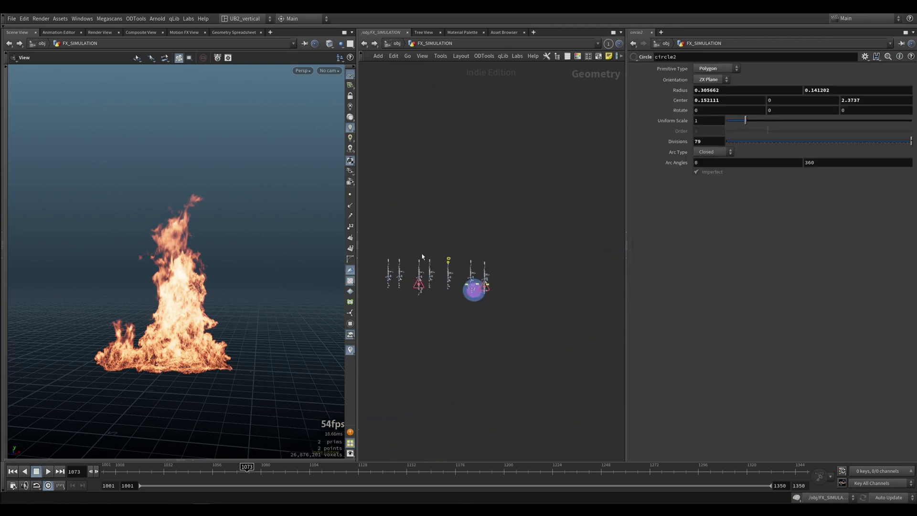
scroll(449, 253, "up", 10)
scroll(470, 244, "down", 7)
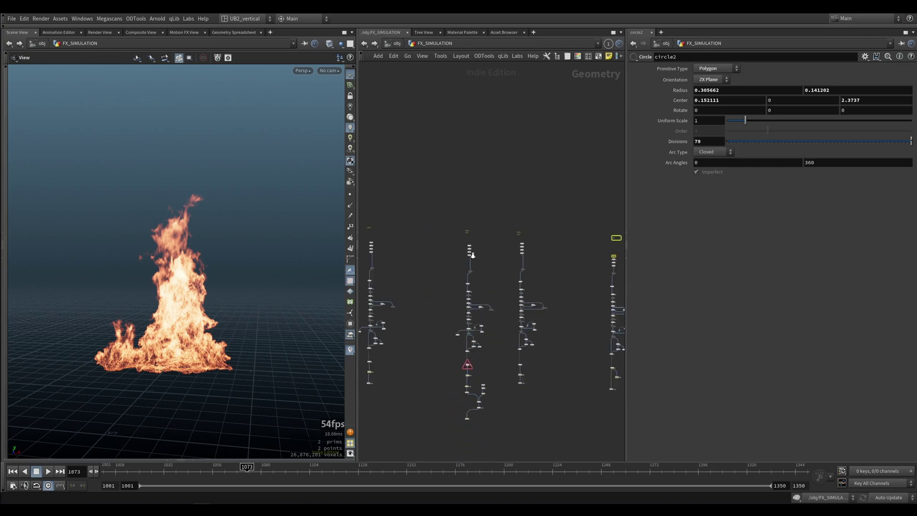
middle_click_drag(427, 257, 517, 250)
scroll(434, 224, "up", 10)
middle_click_drag(415, 232, 459, 226)
scroll(460, 226, "down", 10)
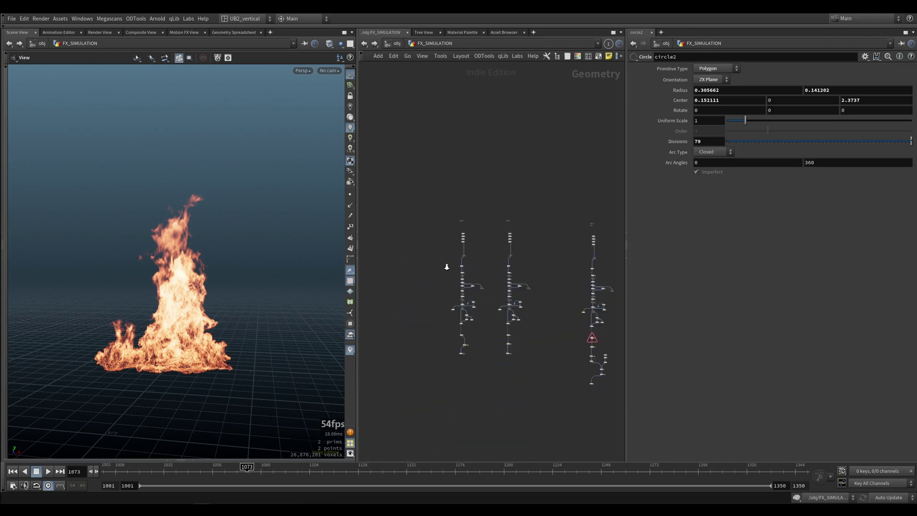
Switch to the Solaris stage with the fire render setup and go to frame 1085
key("2")
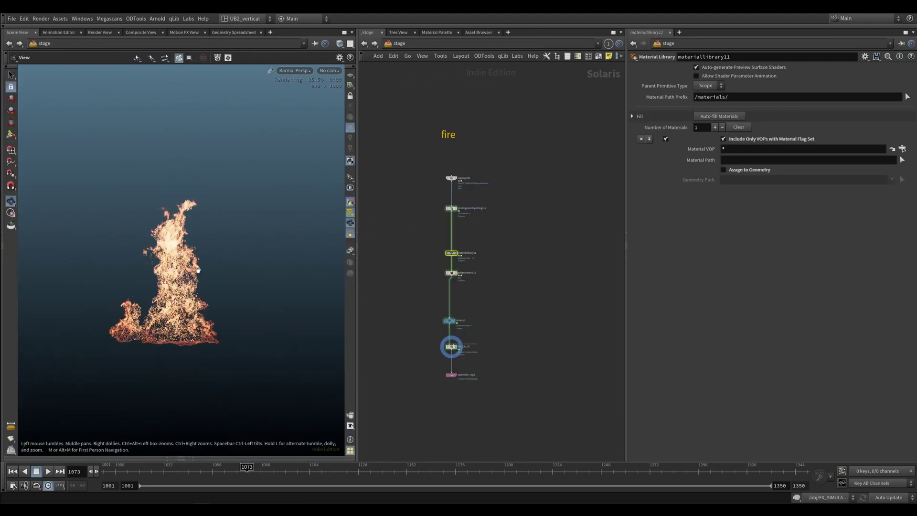
scroll(177, 265, "up", 4)
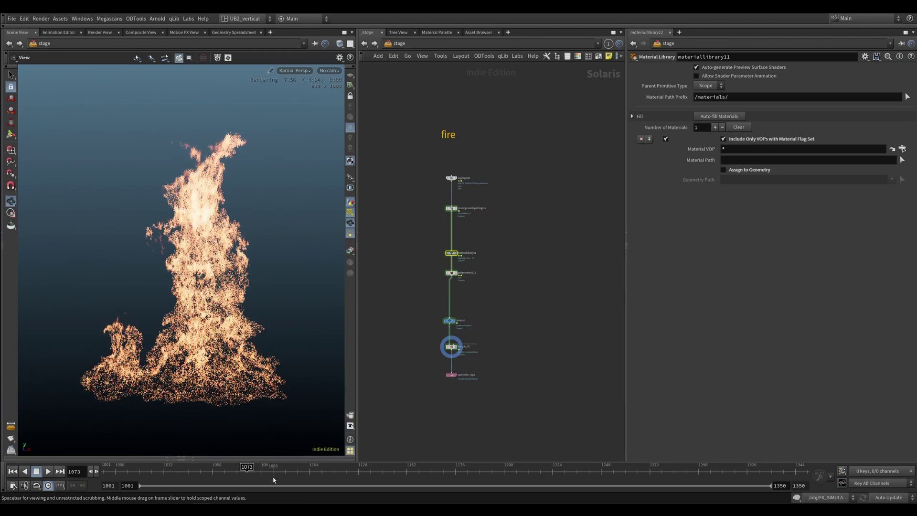
left_click(272, 479)
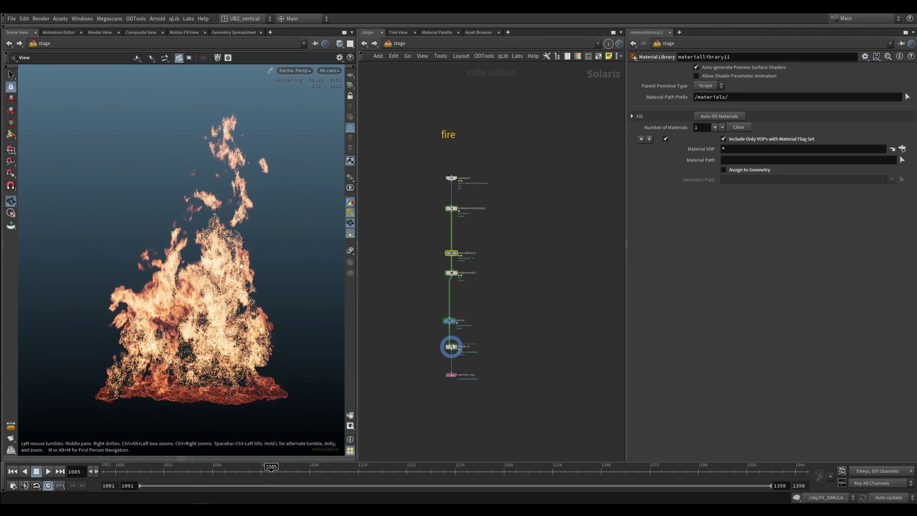
Examine the flame detail of the Karma render up close, from the base to the upper wisps
right_click_drag(176, 333, 257, 302)
key("s")
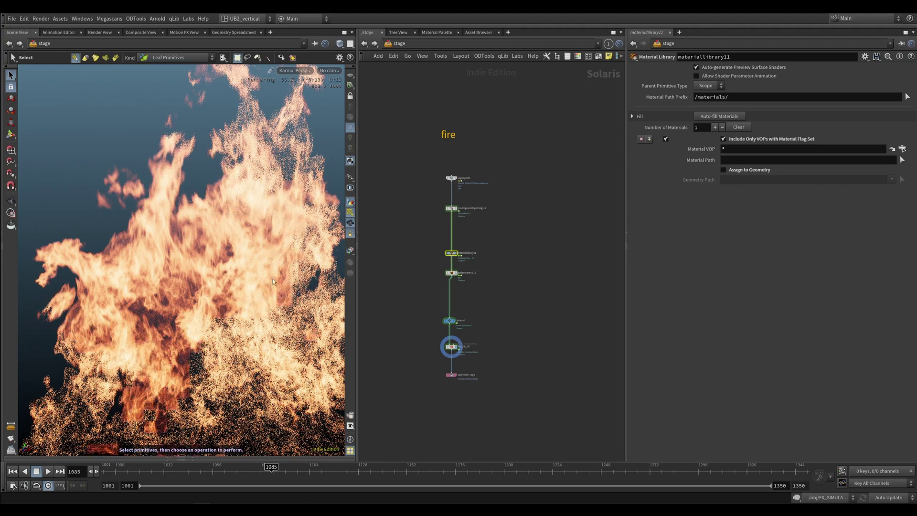
scroll(242, 304, "up", 5)
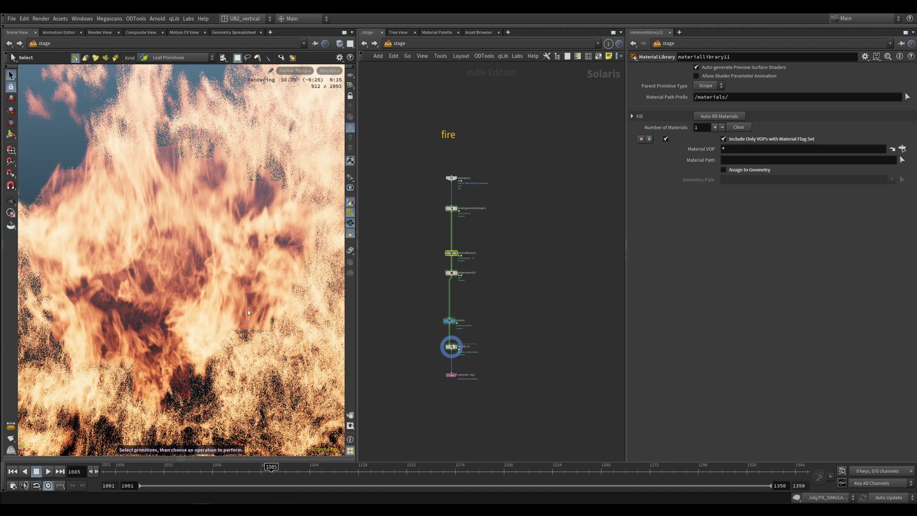
right_click_drag(194, 251, 190, 268, "alt")
mouse_move(190, 268)
left_mouse_down()
mouse_move(300, 266)
mouse_move(207, 266)
left_mouse_up()
middle_click_drag(206, 266, 203, 289, "alt")
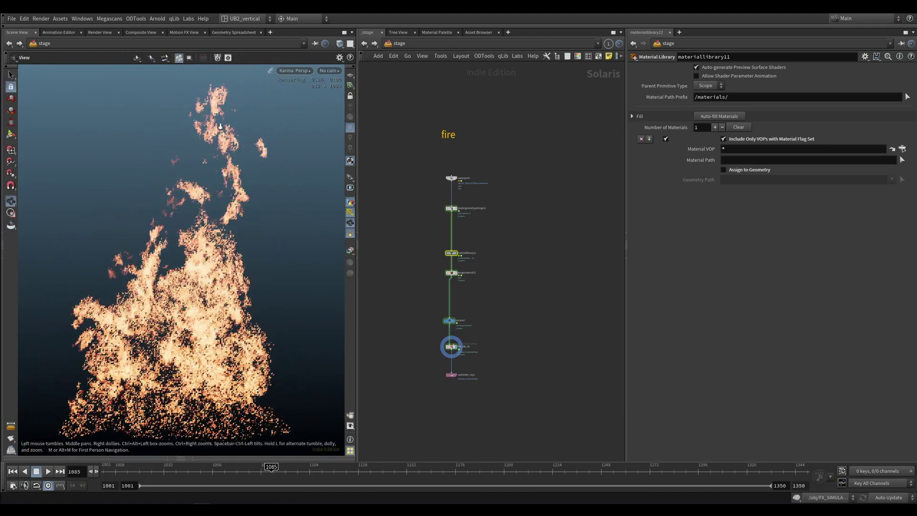
right_click_drag(203, 289, 255, 204, "alt")
middle_click_drag(255, 204, 260, 240, "alt")
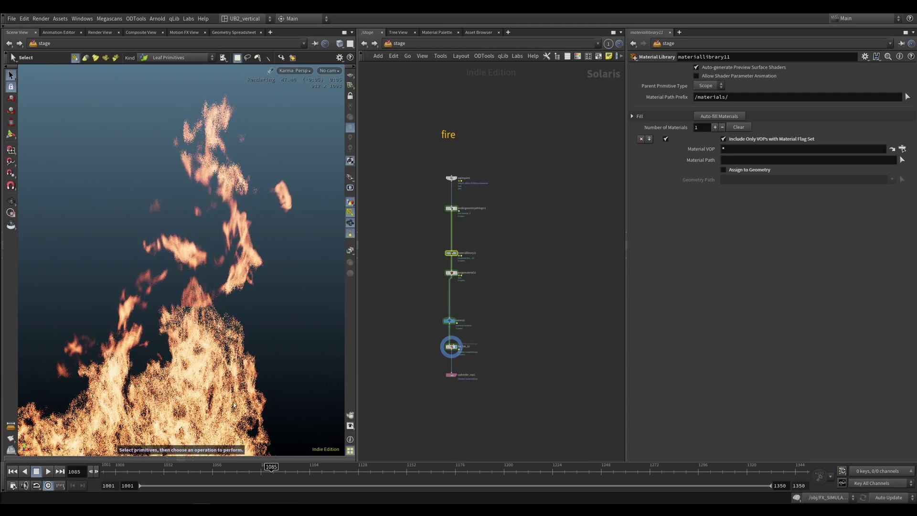
Play the fire flipbook again for comparison and close its player
left_click(232, 506)
key("Up")
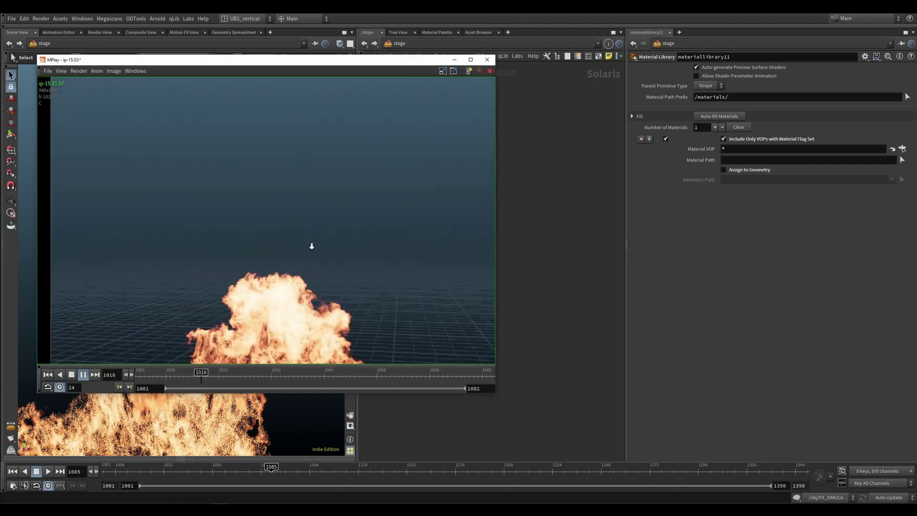
left_click(487, 60)
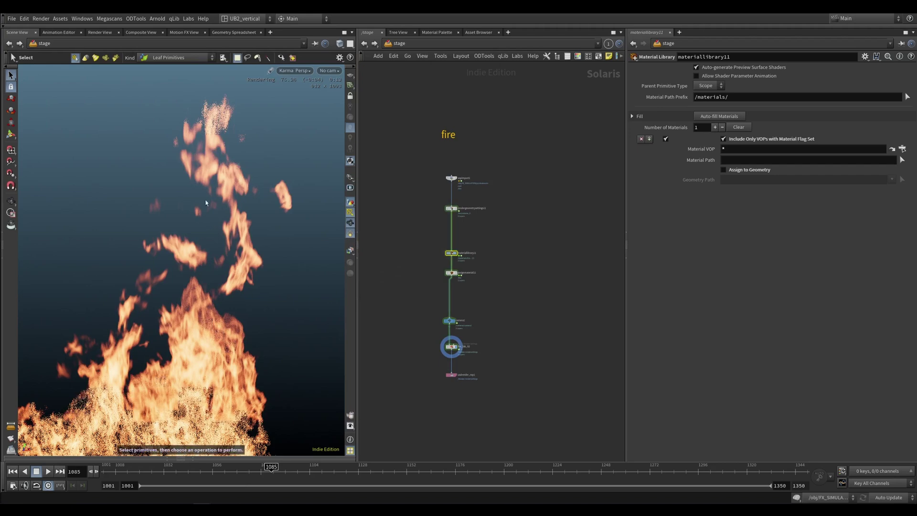
Enter the materiallibrary11 node and expand the fire shader's Fire Intensity Ramp
scroll(420, 246, "up", 3)
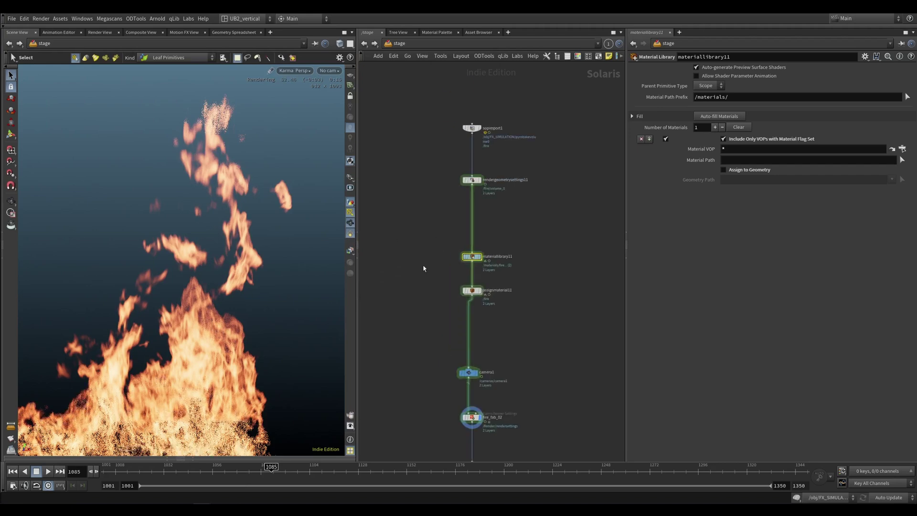
key("Escape")
right_click_drag(244, 299, 421, 261)
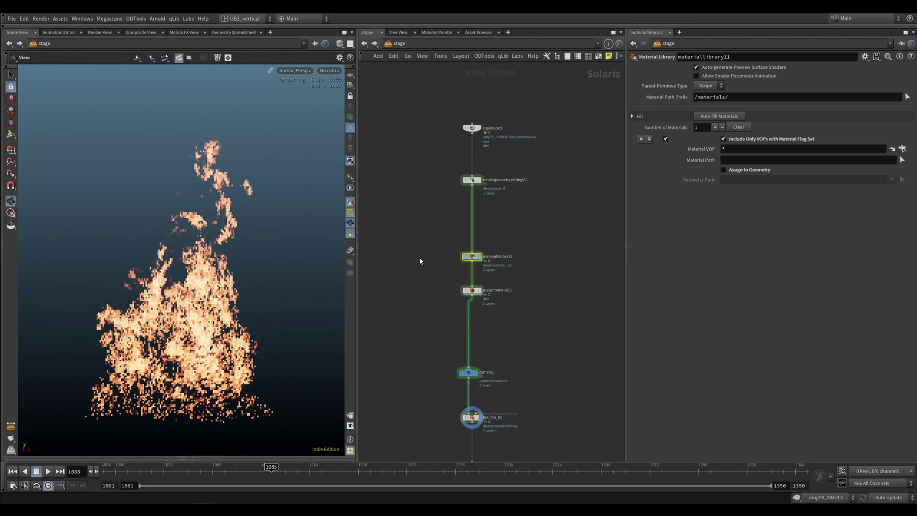
key("i")
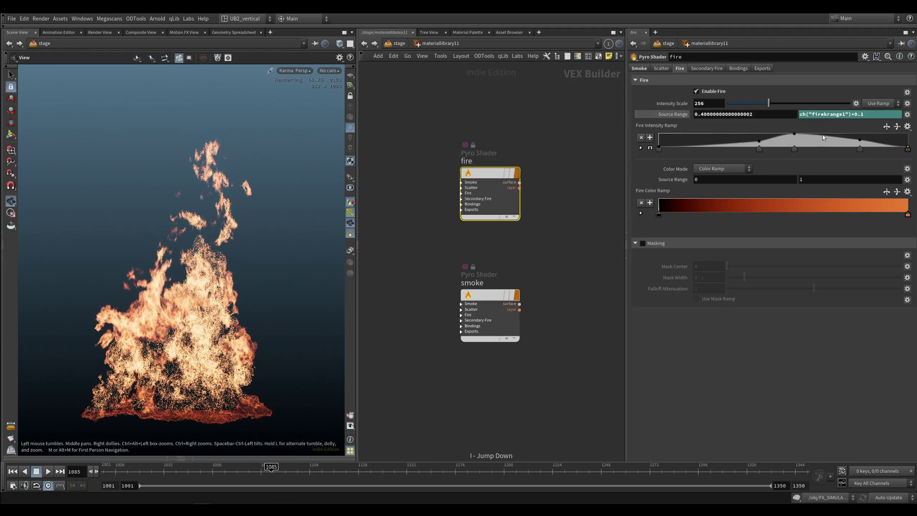
left_click(648, 149)
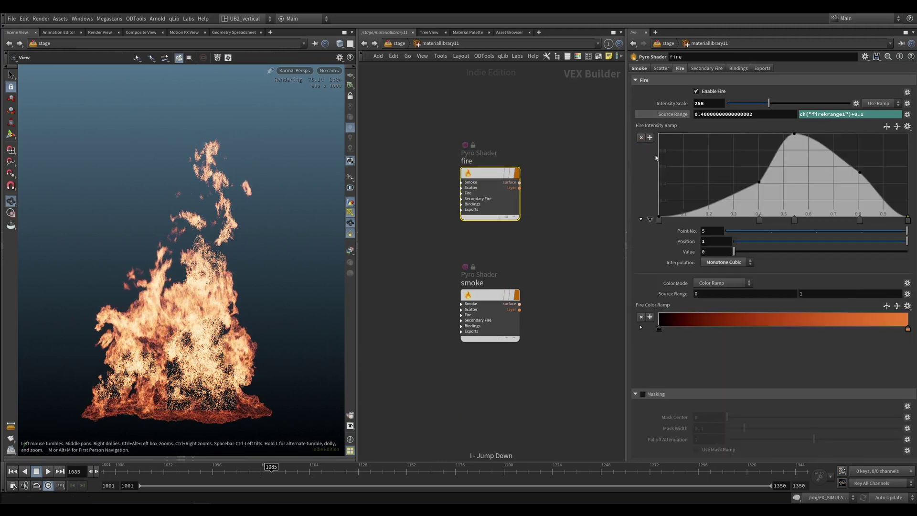
Try 0.5 and 0.6 as the fire source range minimum, and set it back to 0.4
left_click(679, 116)
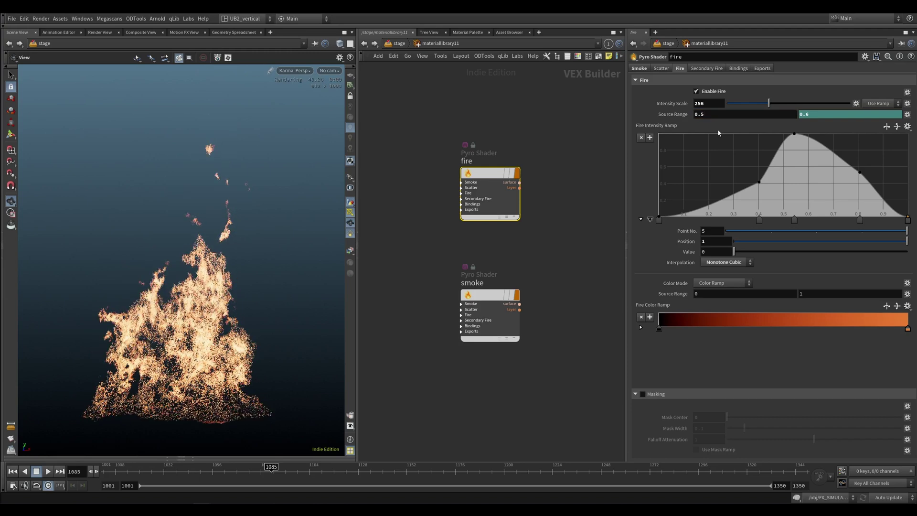
double_click(710, 114)
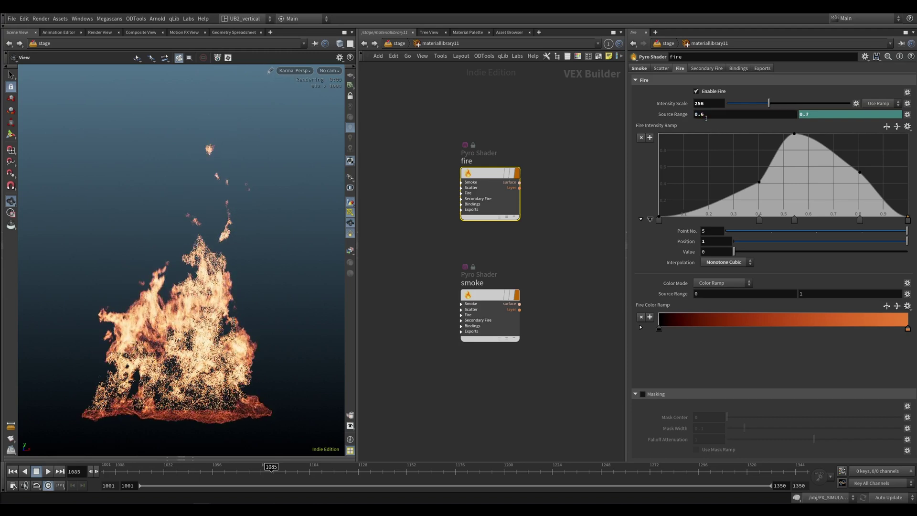
double_click(708, 115)
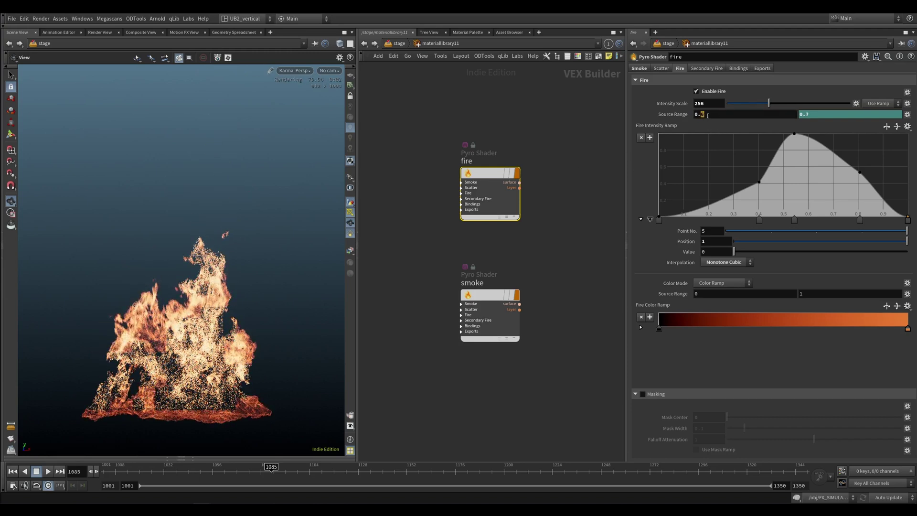
type("4")
key("Return")
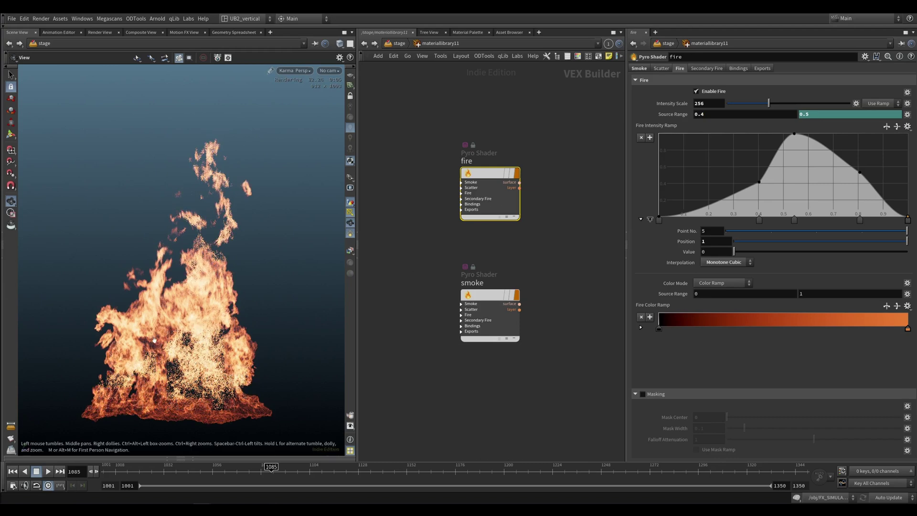
Reset the Fire Intensity Ramp to its default linear shape and lower the fire Intensity Scale to 44
key("s")
scroll(171, 349, "up", 5)
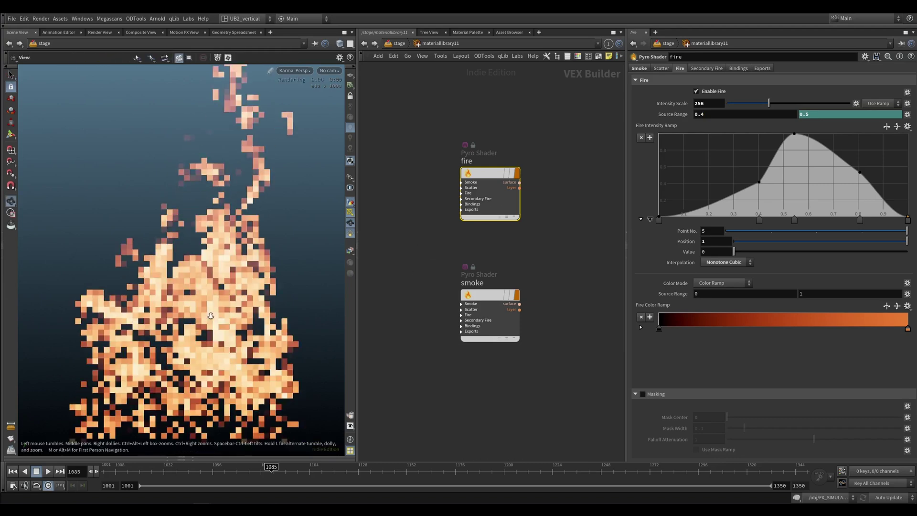
left_click(908, 126)
left_click(894, 154)
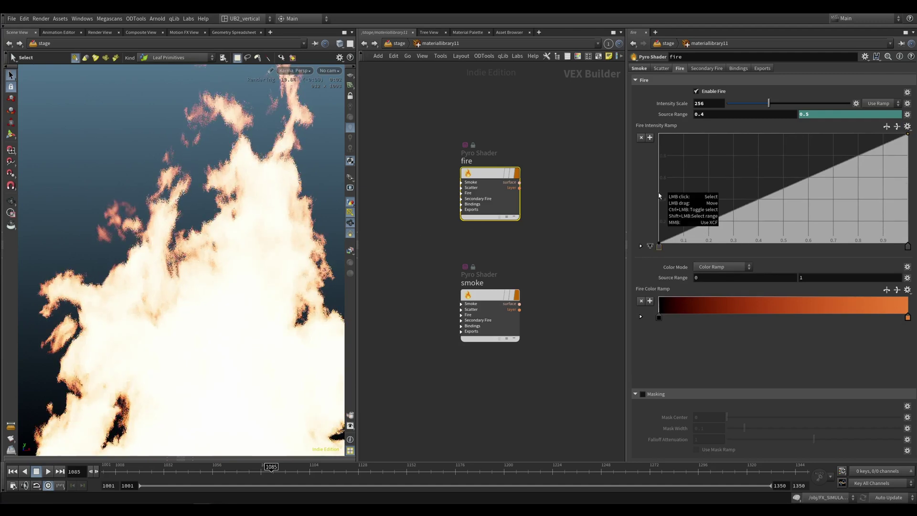
left_click_drag(769, 104, 734, 107)
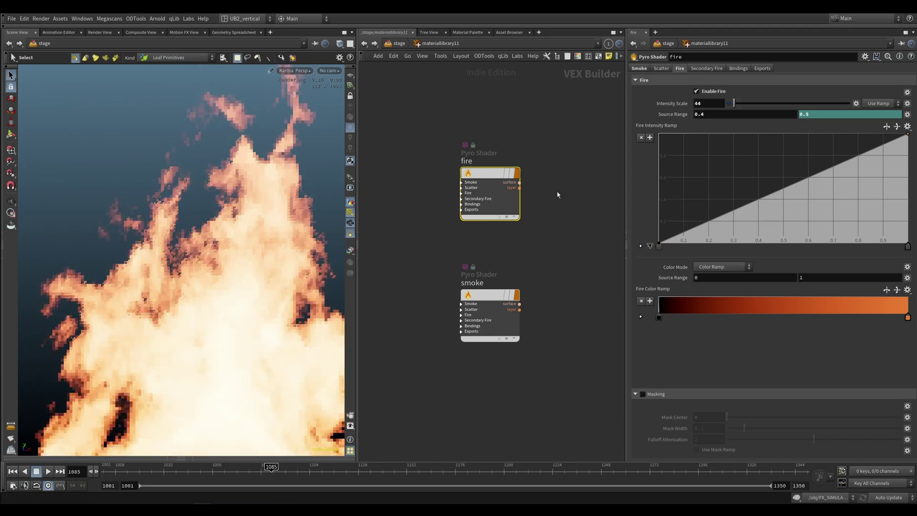
Set the fire shader's intensity Source Range to 0 and 1
right_click_drag(217, 354, 211, 335, "alt")
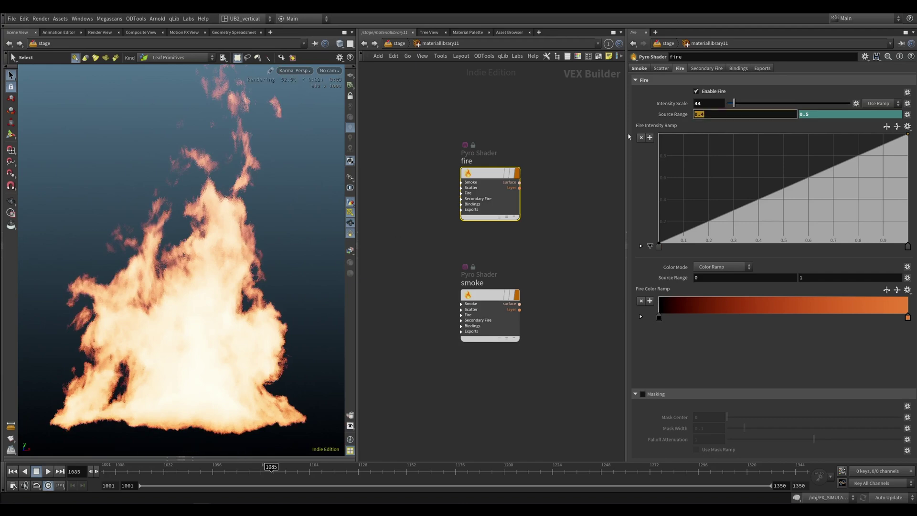
left_click(848, 113)
type("0.1")
key("Return")
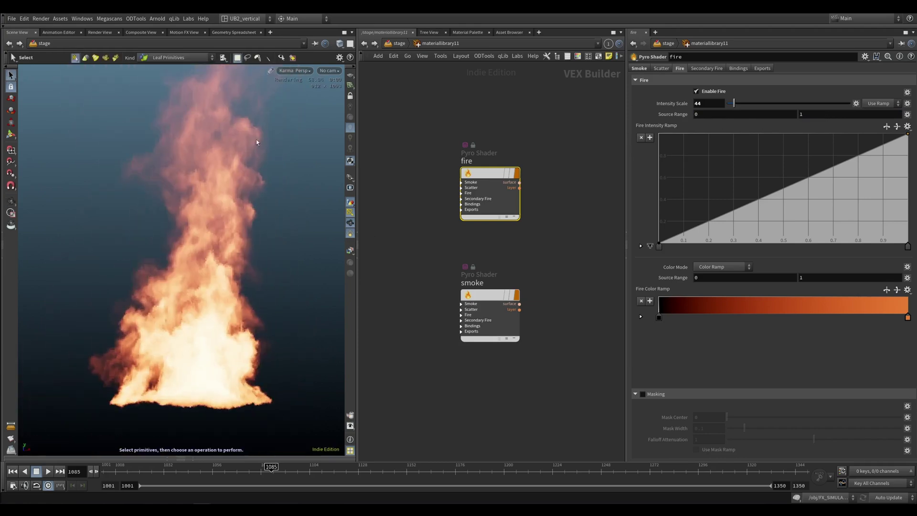
Undo the fire shader's Source Range and Intensity Scale changes and the reset of its Fire Intensity Ramp
right_click_drag(205, 354, 183, 385, "alt")
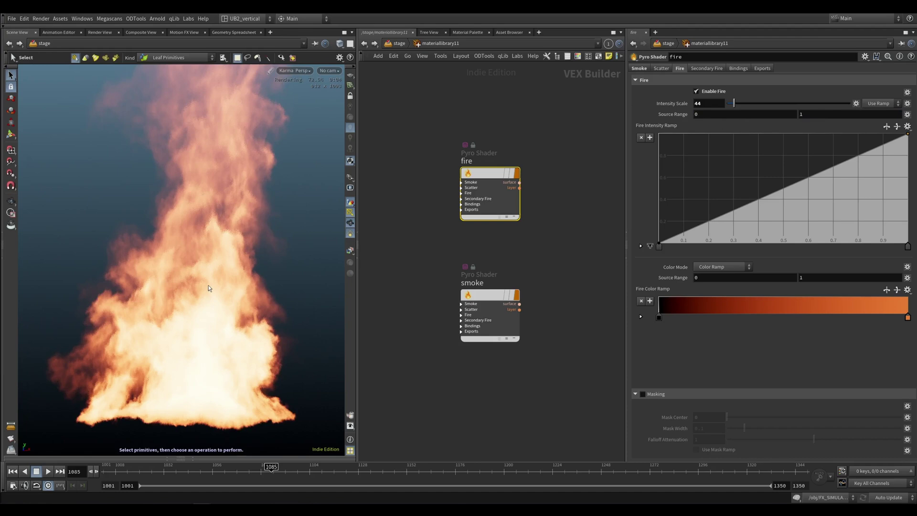
middle_click_drag(276, 241, 270, 259, "alt")
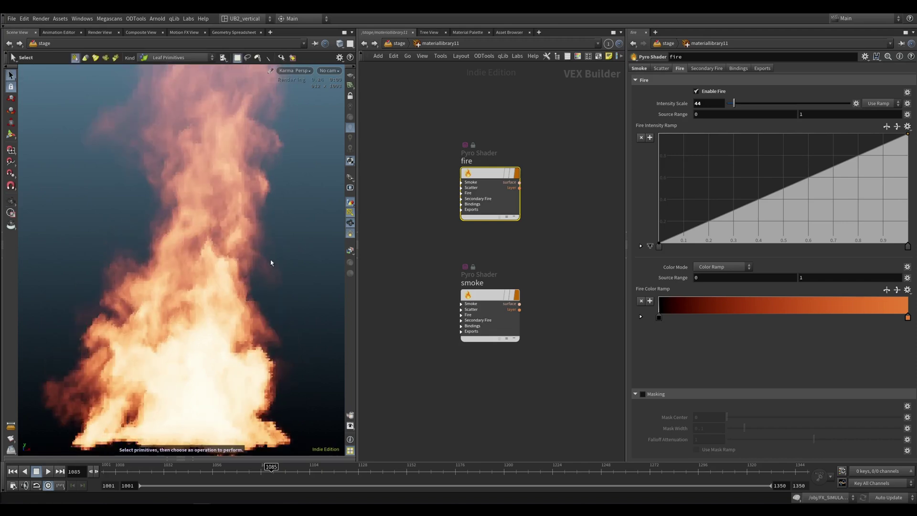
right_click_drag(213, 282, 259, 255, "alt")
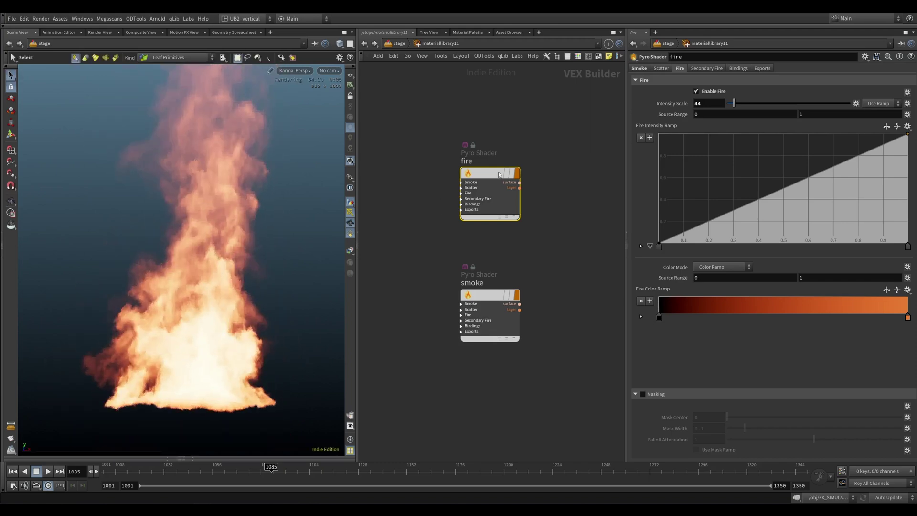
key("ctrl+z")
key("ctrl+z")
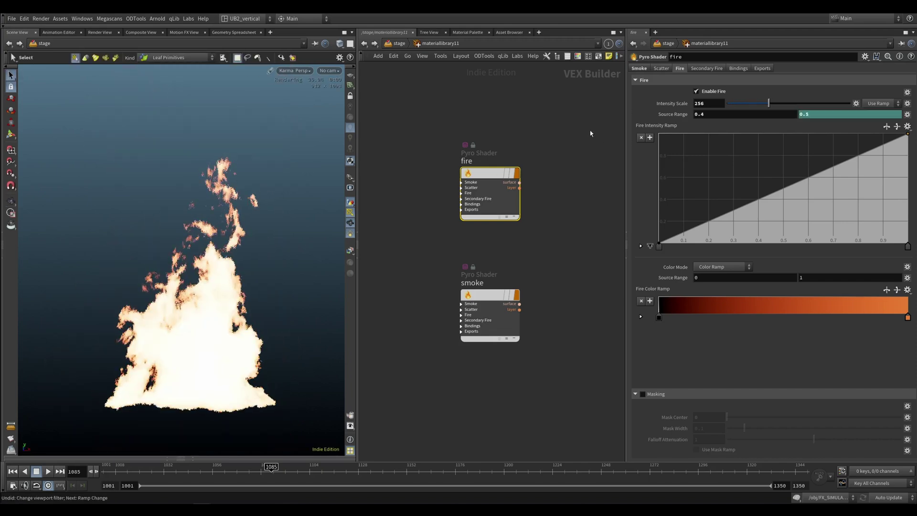
key("ctrl+z")
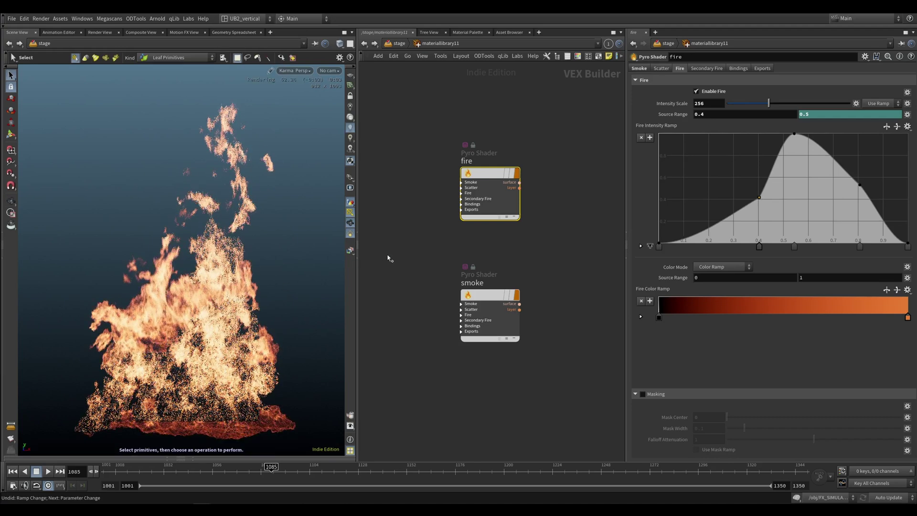
Return to the FX_SIMULATION network, display the new_sim_axiom8 file cache and play its simulation
key("1")
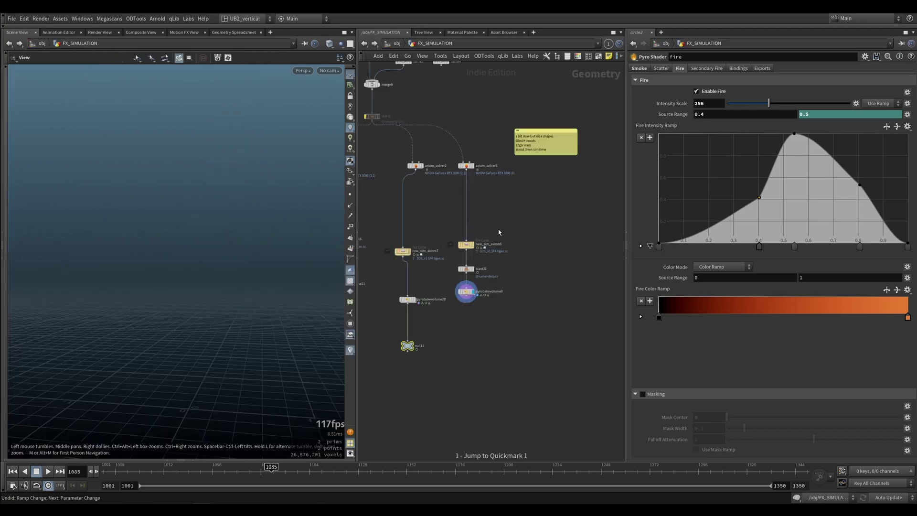
scroll(499, 233, "down", 10)
middle_click_drag(477, 256, 493, 301)
scroll(493, 302, "up", 5)
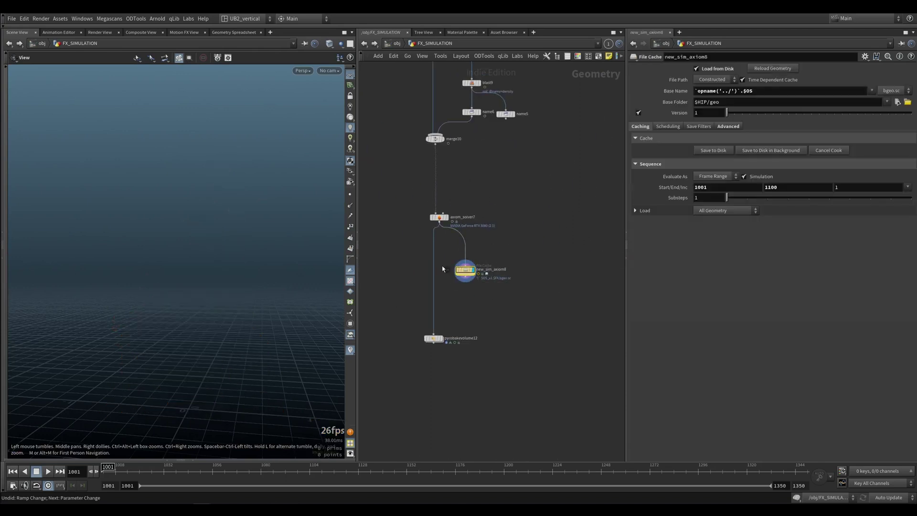
key("Up")
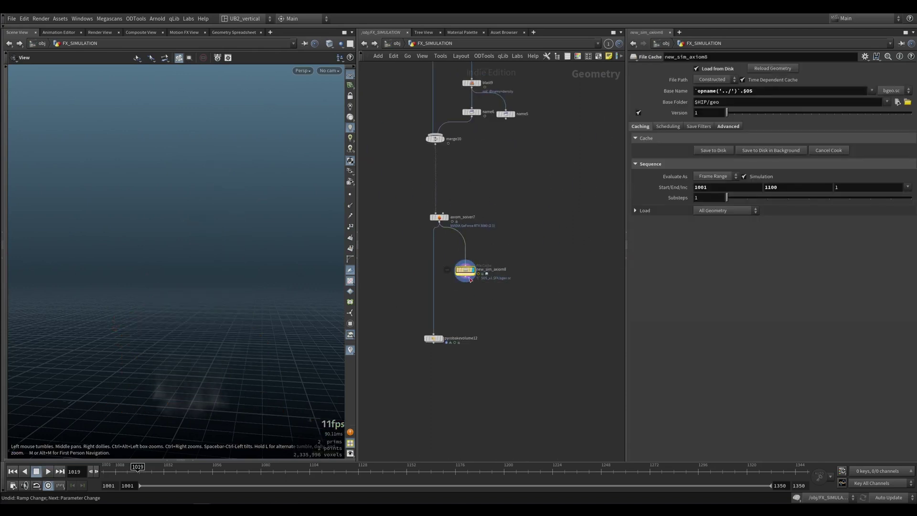
Examine the node chains in FX_SIMULATION that build the sources feeding the fire simulations
middle_click_drag(516, 195, 509, 315)
scroll(509, 297, "down", 9)
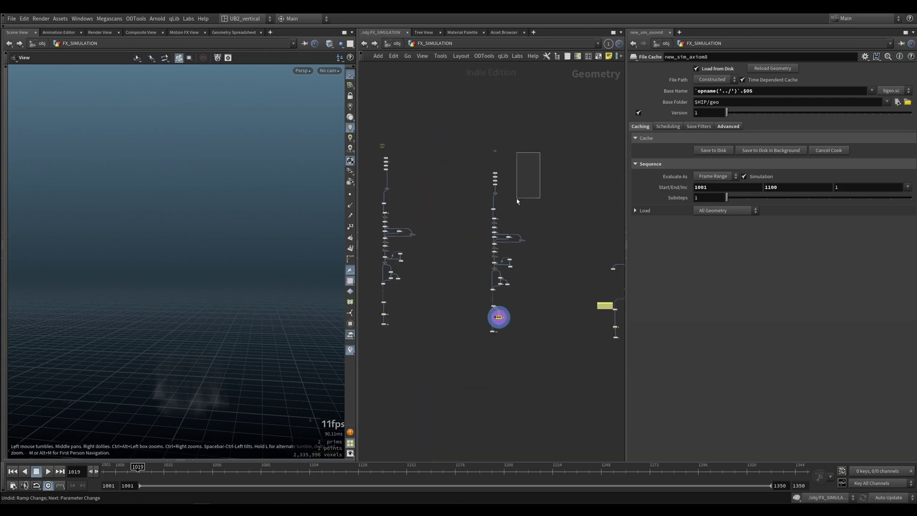
left_click_drag(517, 201, 485, 299)
middle_click_drag(447, 279, 508, 271)
middle_click_drag(503, 254, 465, 257)
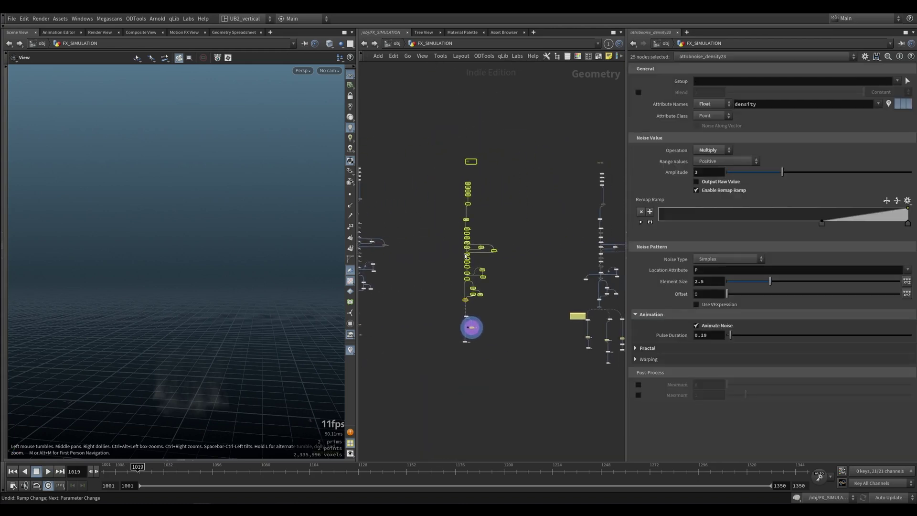
left_click_drag(482, 249, 438, 315)
left_click(516, 282)
middle_click_drag(528, 272, 419, 266)
left_click_drag(452, 167, 511, 291)
middle_click_drag(444, 258, 525, 278)
scroll(463, 253, "up", 5)
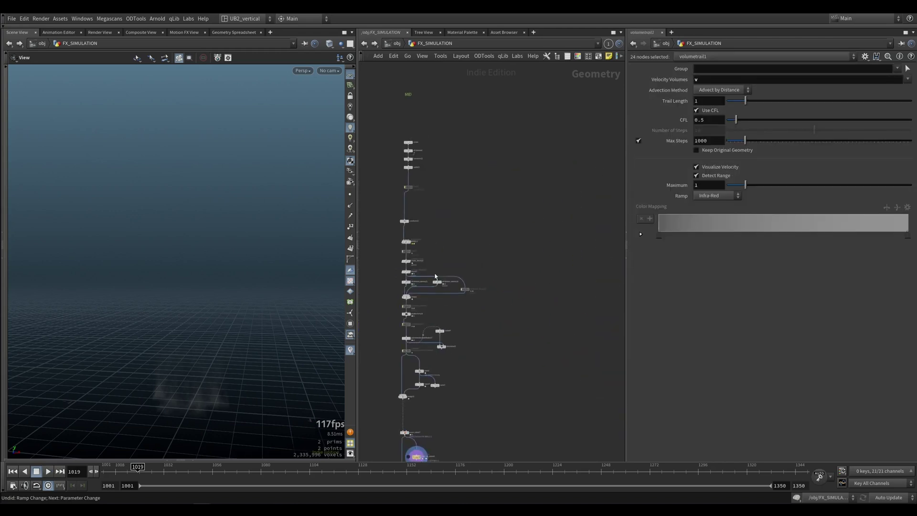
scroll(426, 264, "up", 5)
Display the scatter5 points and frame them in the viewport at an angle from above
left_click(455, 310)
middle_click_drag(444, 207, 491, 343)
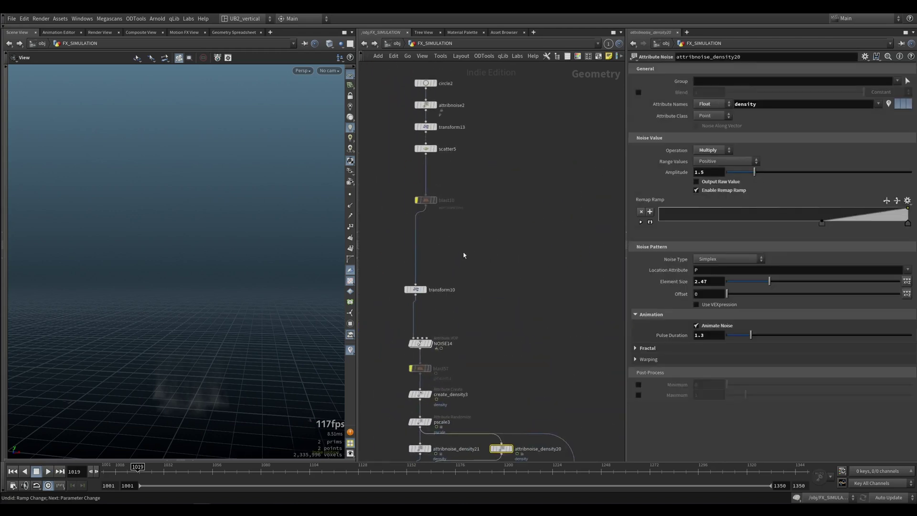
scroll(471, 246, "up", 3)
key("r")
left_click(459, 212)
key("space+f")
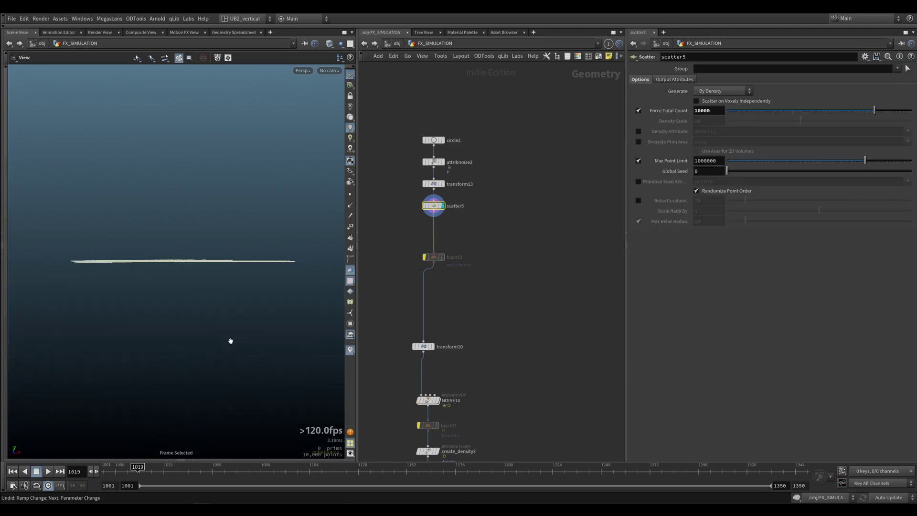
left_click_drag(234, 259, 220, 300)
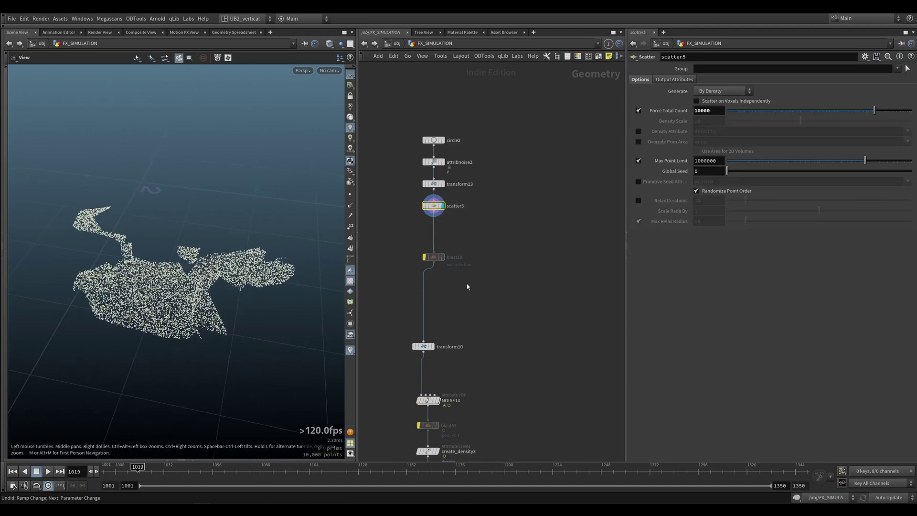
Display transform10, open its parameters and toggle its bypass to compare the scattered points
left_click_drag(437, 207, 436, 216)
middle_click_drag(466, 326, 468, 243)
key("r")
left_click(428, 265)
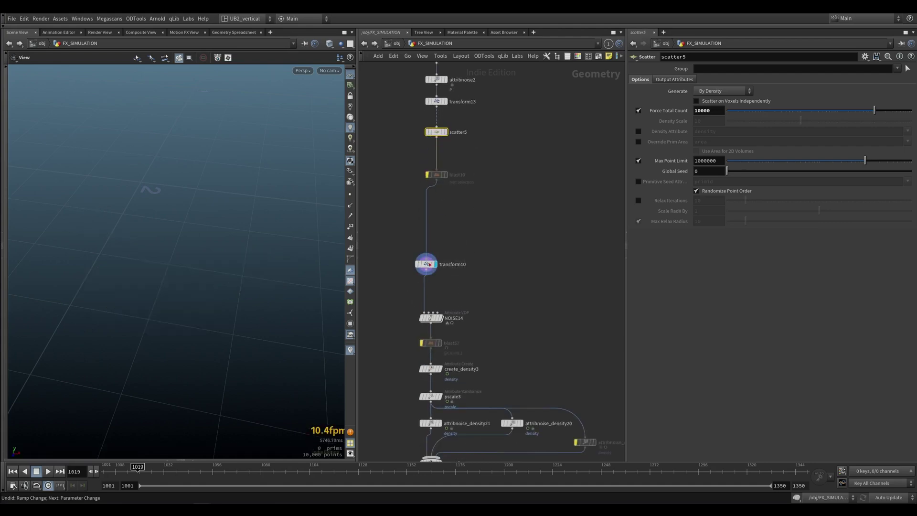
left_click(430, 267)
left_click_drag(431, 268, 436, 261)
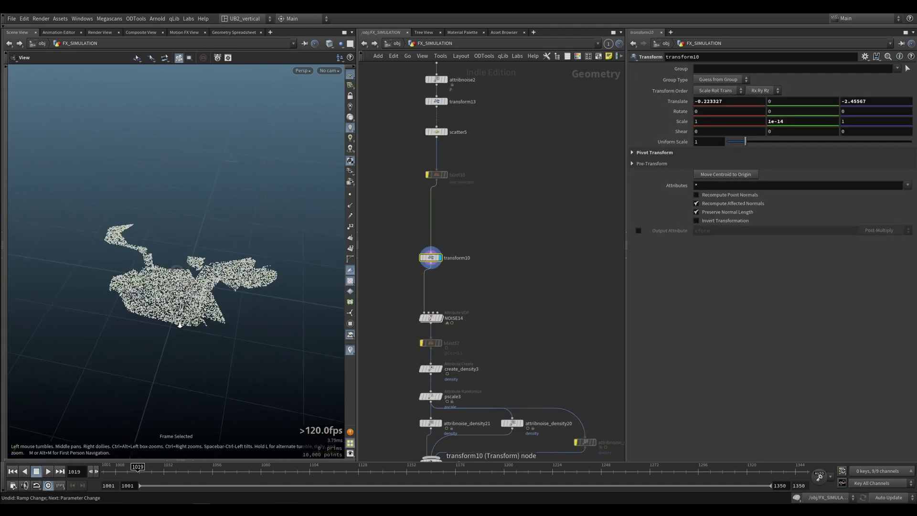
key("q")
key("q")
Display the NOISE14 result, open its noise parameters and place the node closer below transform10
middle_click_drag(478, 298, 500, 239)
left_click(460, 250)
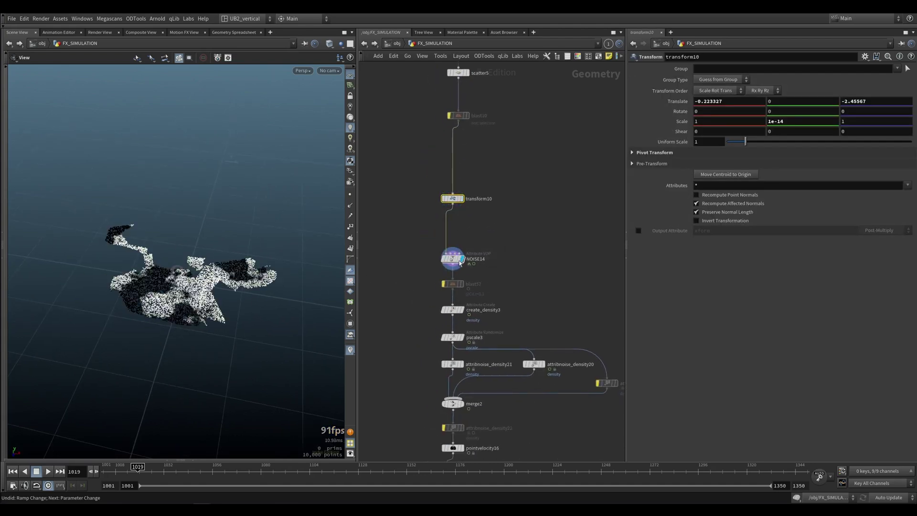
left_click(451, 249)
left_click_drag(450, 250, 450, 243)
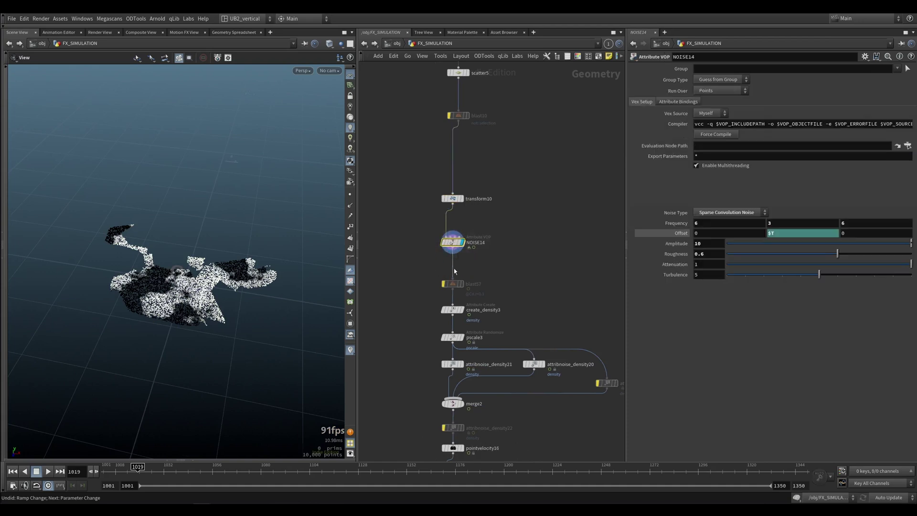
Move blast57 up below NOISE14, display it and toggle its bypass to compare the points
left_click(451, 269)
left_click_drag(453, 284, 452, 267)
left_click(444, 267)
left_click(461, 267)
left_click(453, 268)
key("q")
key("q")
key("q")
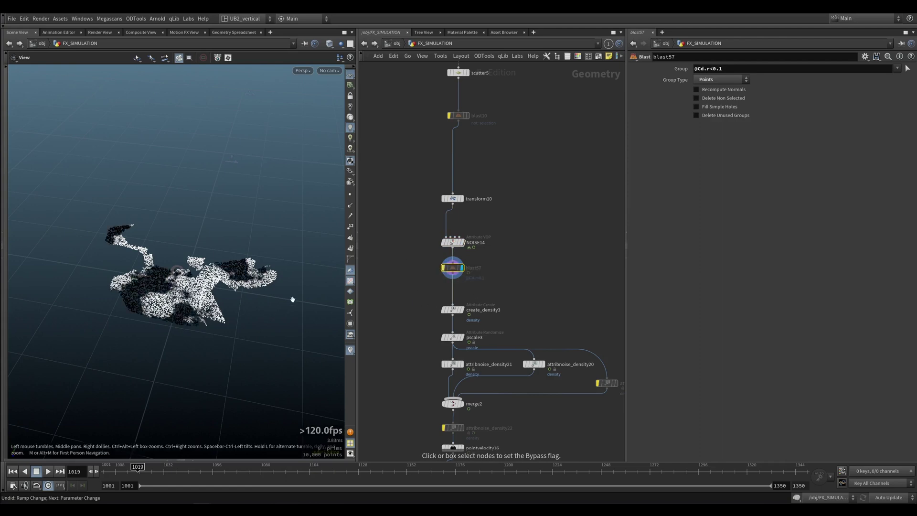
right_click_drag(244, 292, 283, 289)
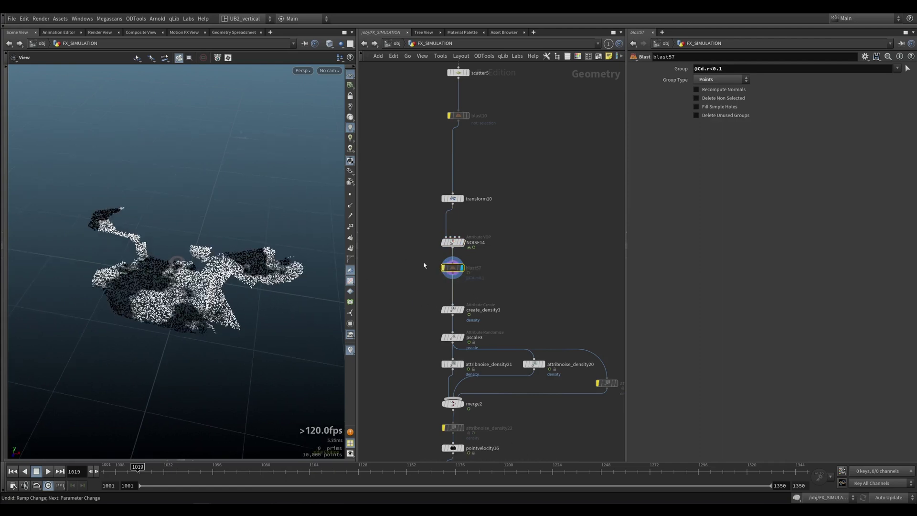
Display create_density3 and inspect the density attribute it creates on the points
left_click_drag(417, 224, 486, 285)
middle_click_drag(496, 282, 490, 250)
scroll(499, 255, "up", 1)
left_click(438, 268)
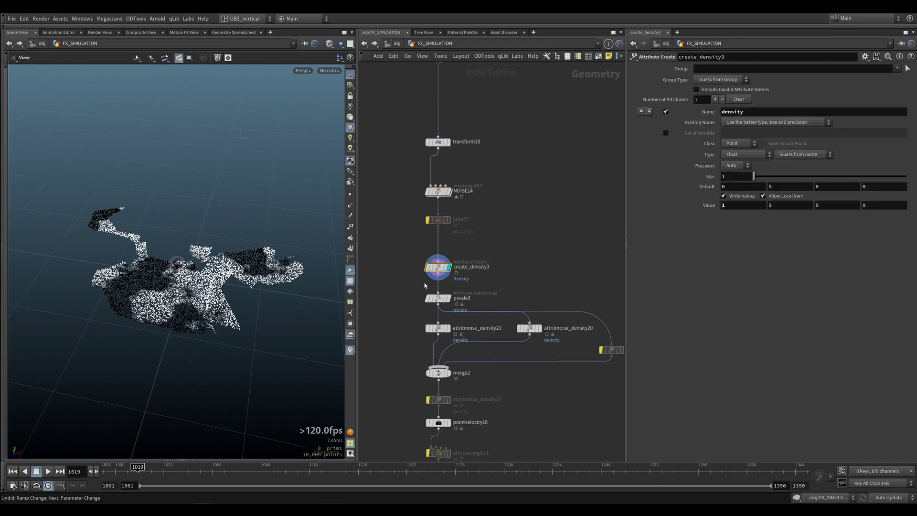
middle_click_drag(405, 301, 403, 268)
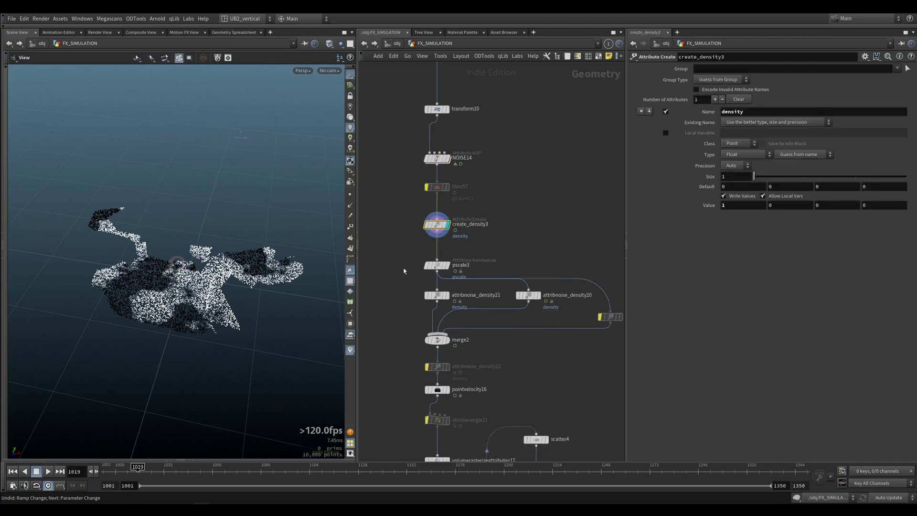
Go past pscale3 and inspect the settings of attribnoise_density21 and attribnoise_density20 with each node displayed
scroll(406, 280, "up", 1)
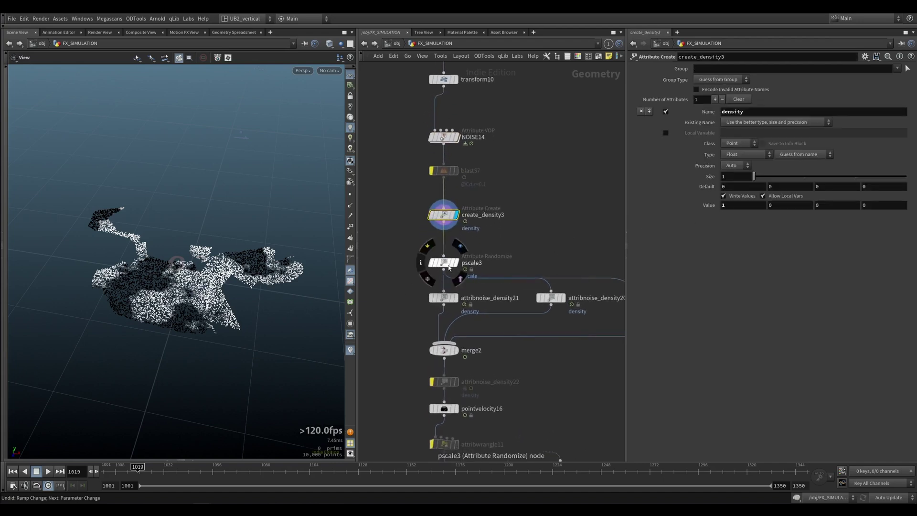
left_click_drag(443, 263, 443, 256)
middle_click_drag(404, 304, 406, 235)
middle_click_drag(411, 288, 390, 305)
left_click_drag(392, 238, 411, 252)
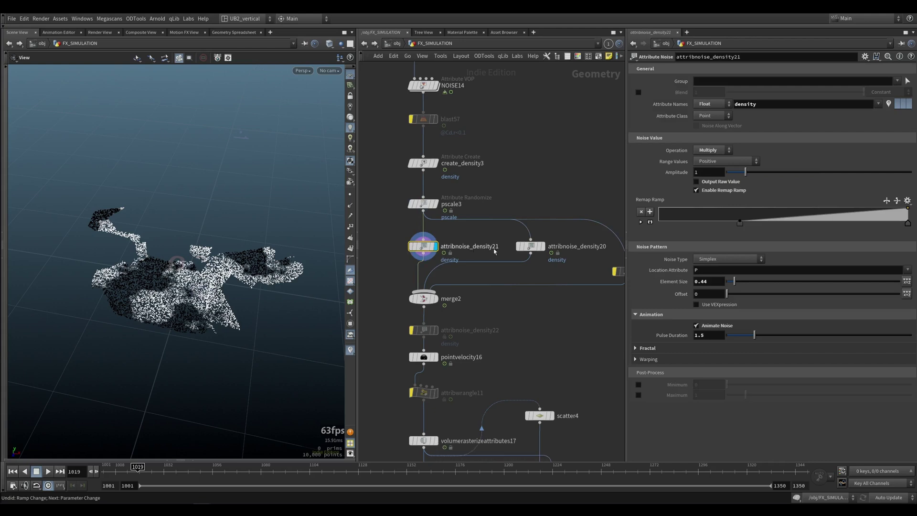
left_click(529, 246)
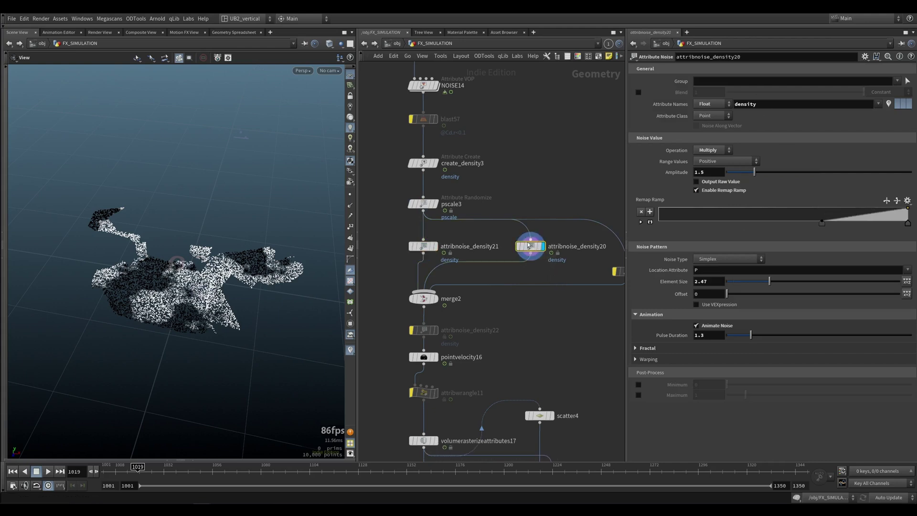
Display merge2 and pointvelocity16, and show the point trails to view the curl noise velocities from the side
middle_click_drag(545, 267, 522, 259)
left_click(410, 290)
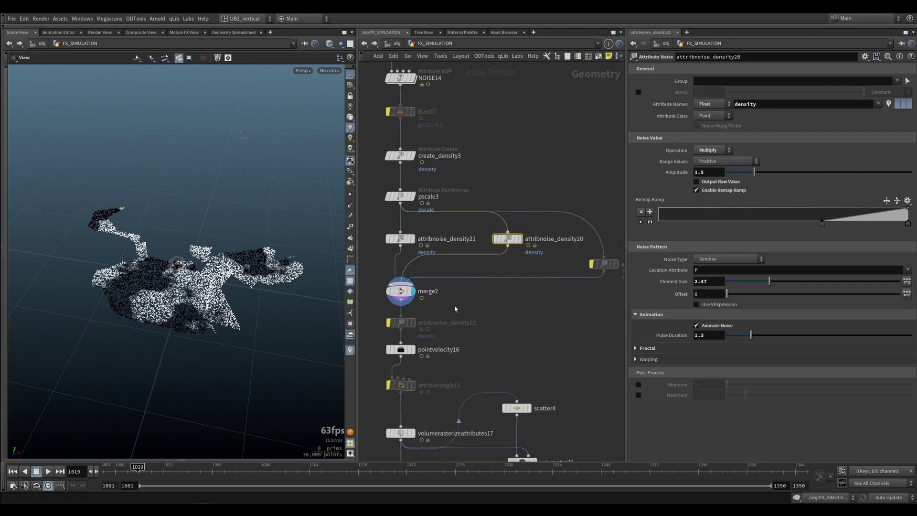
middle_click_drag(455, 307, 492, 235)
left_click(442, 278)
left_click_drag(507, 266, 388, 290)
left_click_drag(248, 272, 229, 238)
left_click(350, 216)
left_click_drag(224, 270, 213, 272)
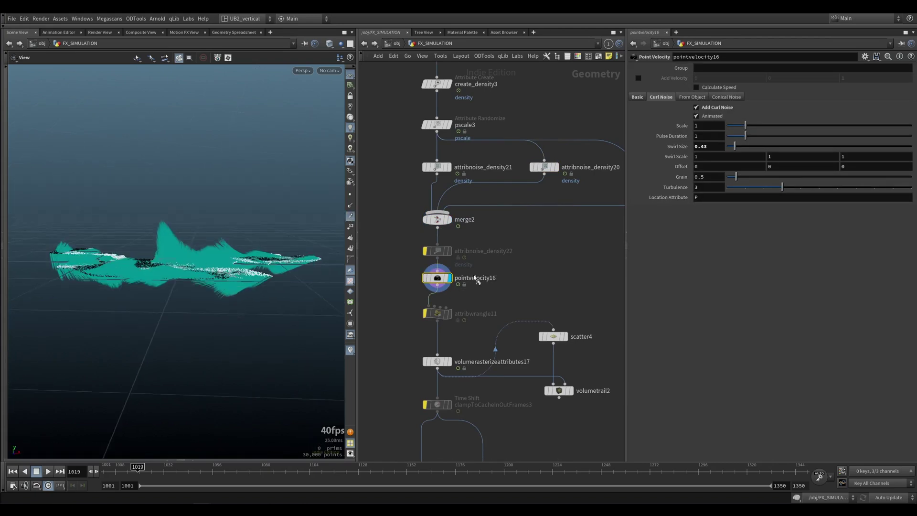
Play the animated velocity trails of pointvelocity16 and rewind to frame 1001
key("b")
key("b")
key("b")
key("b")
key("Up")
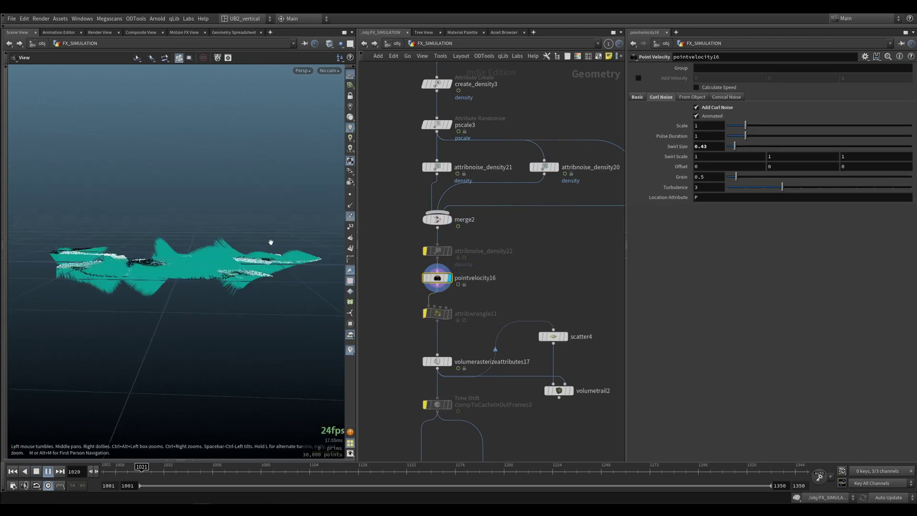
key("ctrl+Up")
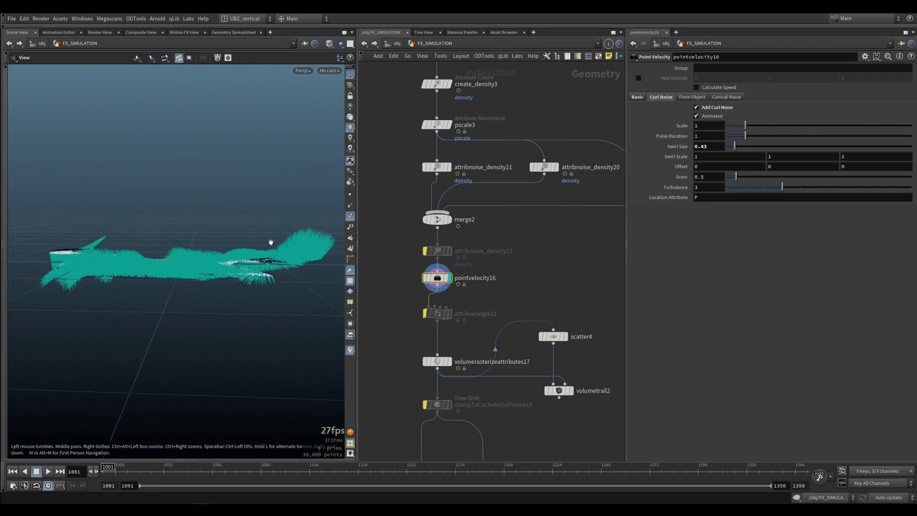
Hide the point trails and display the volume from volumerasterizeattributes17
left_click(349, 218)
left_click_drag(224, 258, 210, 305)
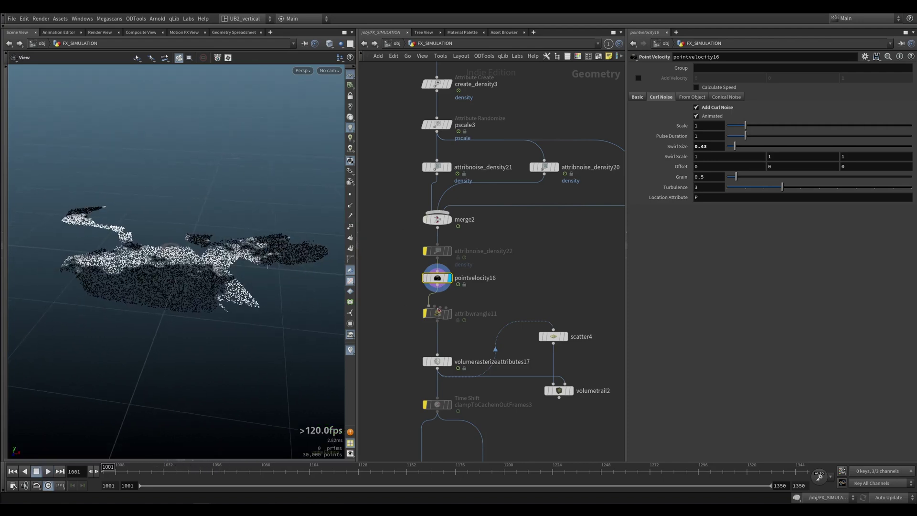
middle_click_drag(466, 349, 465, 307)
left_click(447, 319)
left_click_drag(471, 299, 416, 338)
right_click_drag(281, 309, 145, 348)
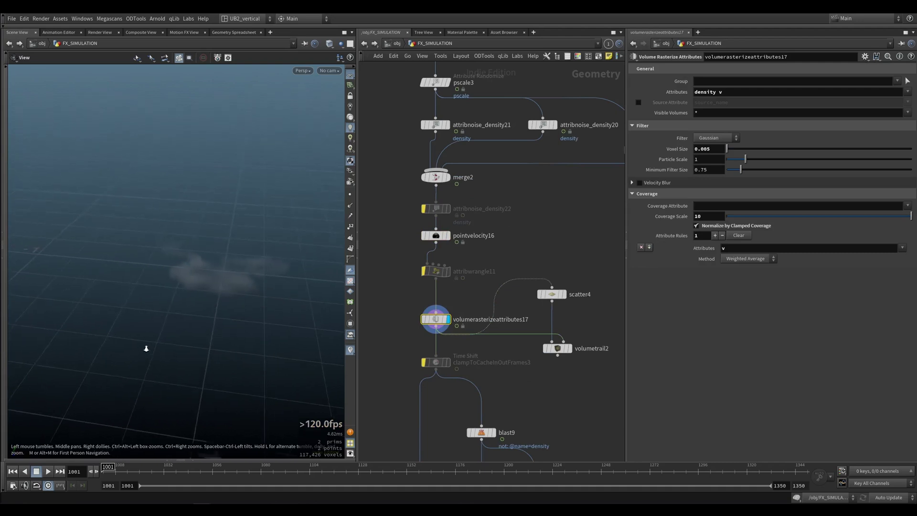
middle_click_drag(235, 278, 174, 297)
Toggle the bypass of attribnoise_density20 and attribnoise_density21 to compare their effect on the rasterized volume
middle_click_drag(505, 210, 479, 268)
key("q")
left_click(513, 183)
left_click(514, 184)
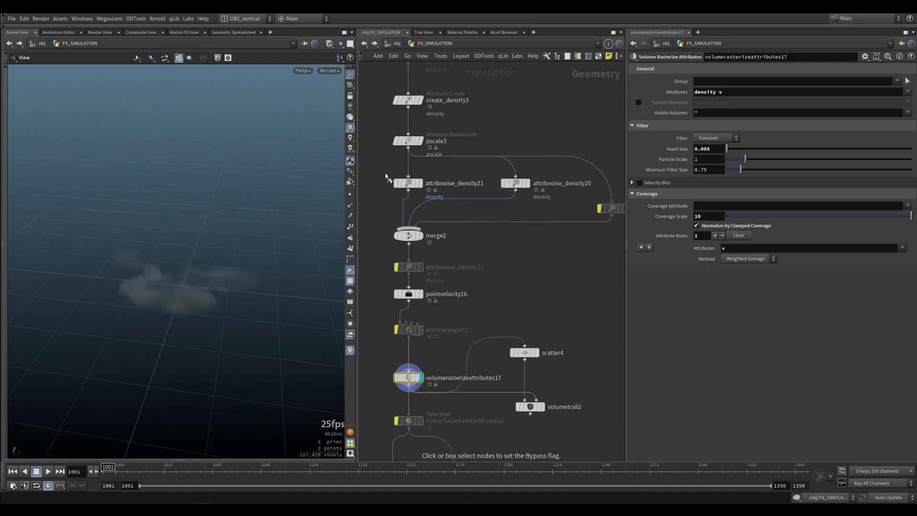
left_click(406, 183)
left_click(406, 185)
Open the settings of attribnoise_density21 and attribnoise_density20 and play the rasterized density volume
left_click_drag(401, 198, 421, 172)
left_click(514, 179)
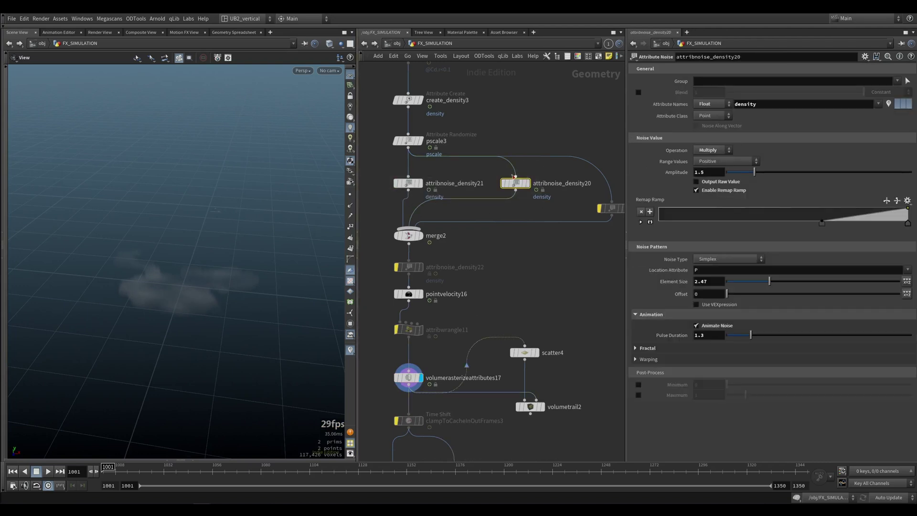
left_click_drag(218, 281, 216, 291)
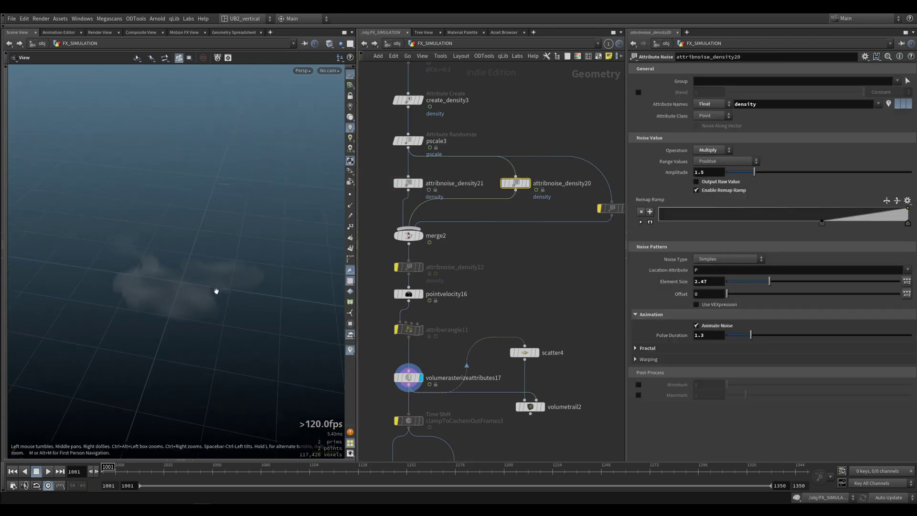
key("Up")
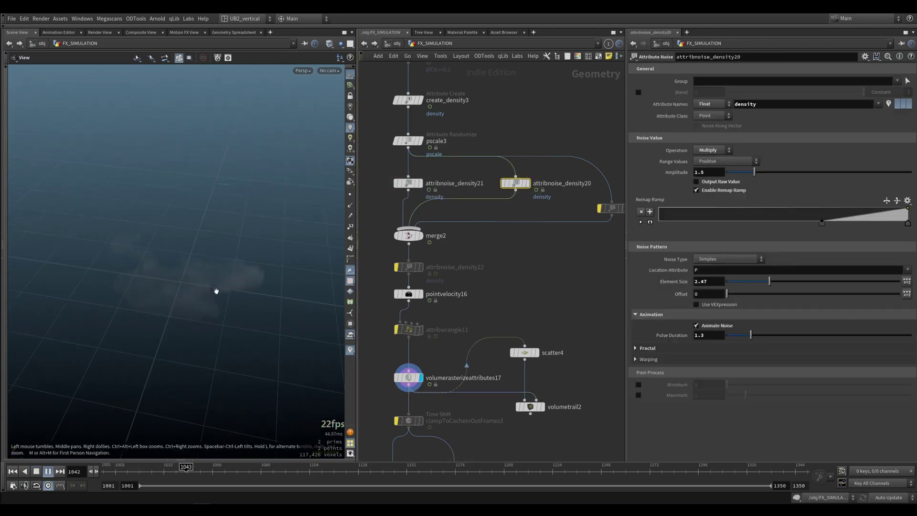
Stop the playback at frame 1079, inspect the rasterized volume from several angles and select attribnoise_density21 and attribnoise_density20
key("Up")
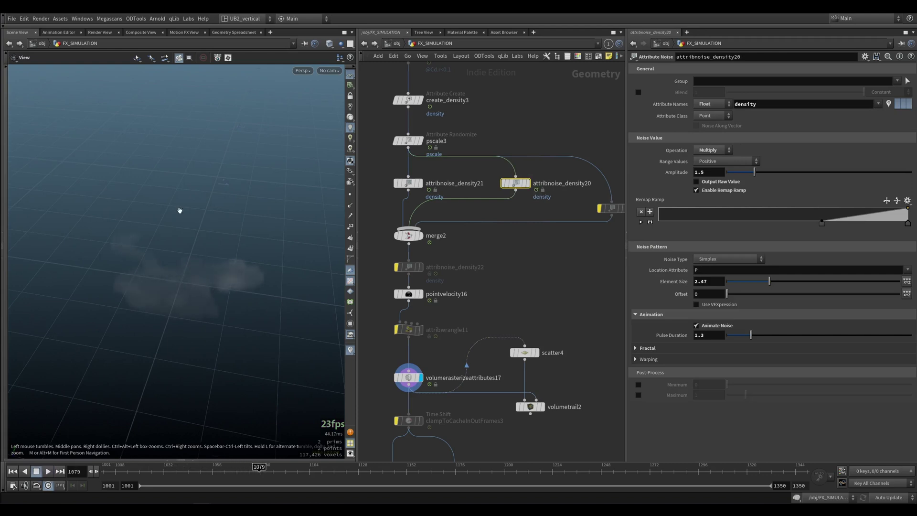
left_click_drag(179, 210, 182, 156)
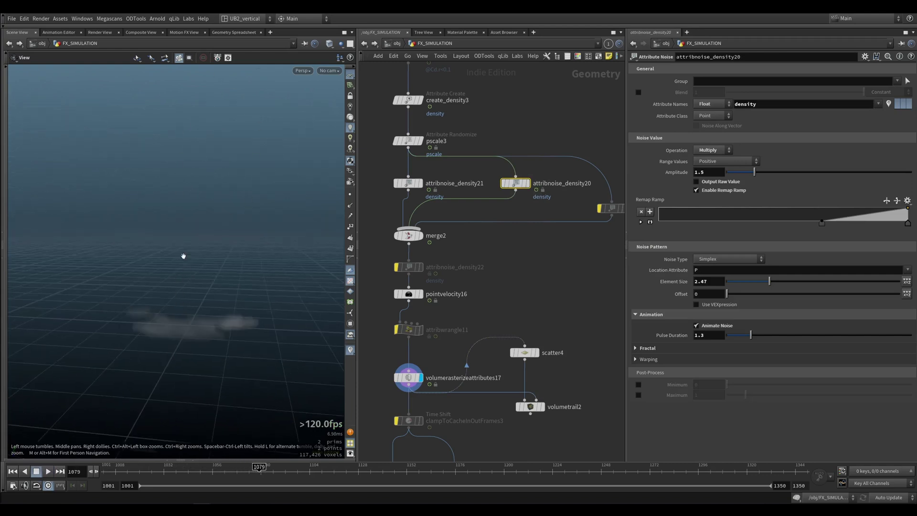
left_click_drag(183, 256, 221, 313)
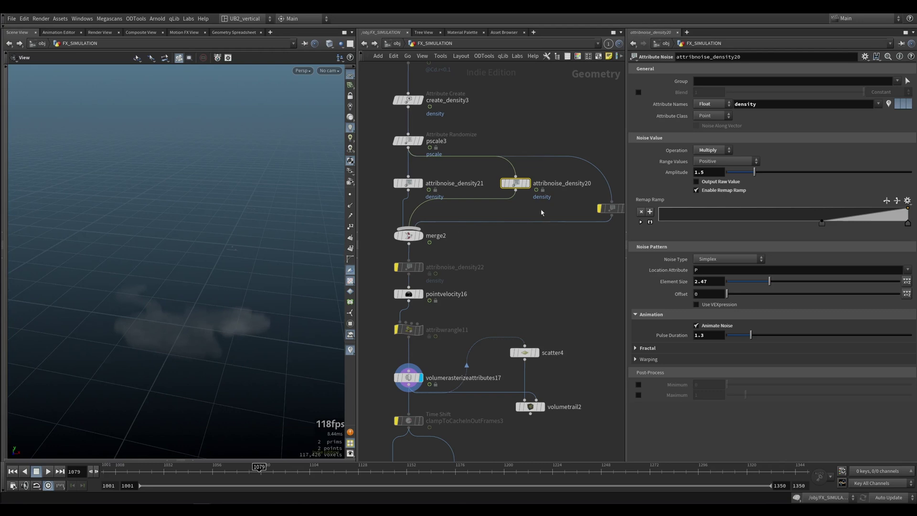
left_click_drag(549, 211, 394, 168)
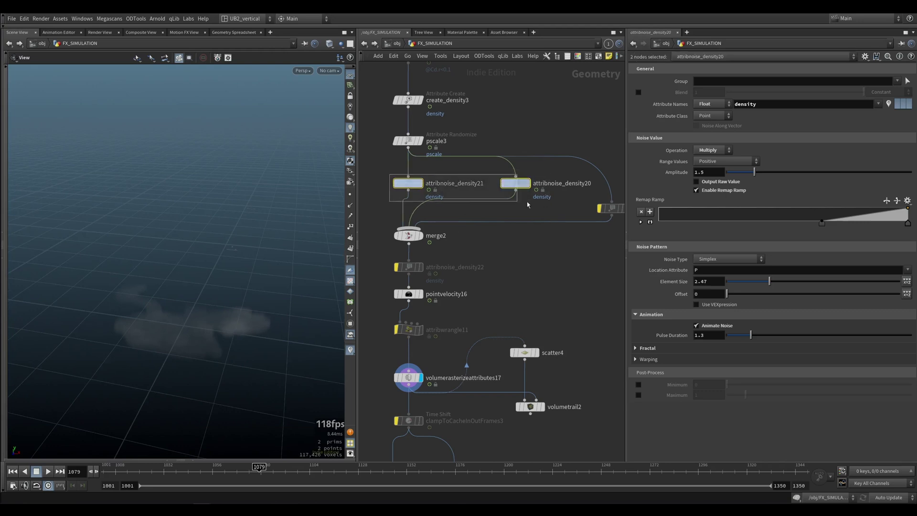
Move blast9 slightly closer to the time shift node and display its density volume
scroll(488, 270, "down", 5)
middle_click_drag(487, 270, 492, 247)
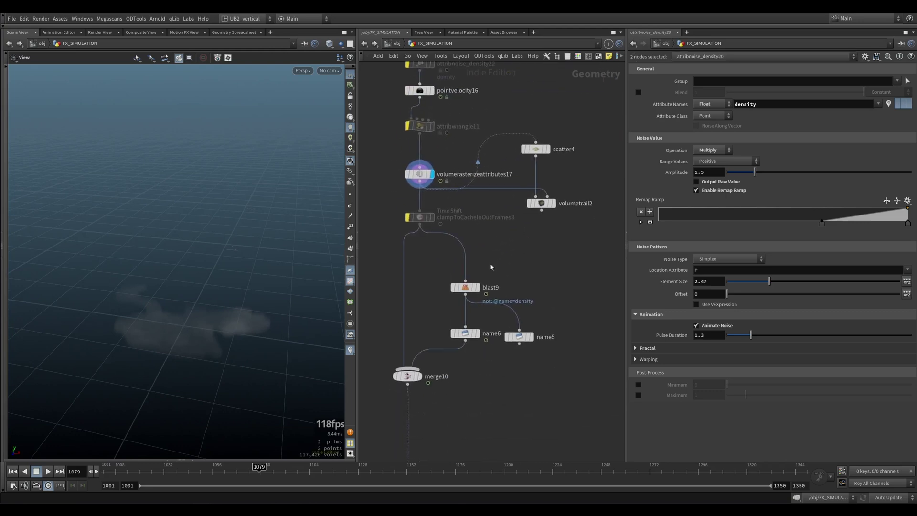
left_click_drag(469, 287, 469, 274)
key("r")
left_click(474, 273)
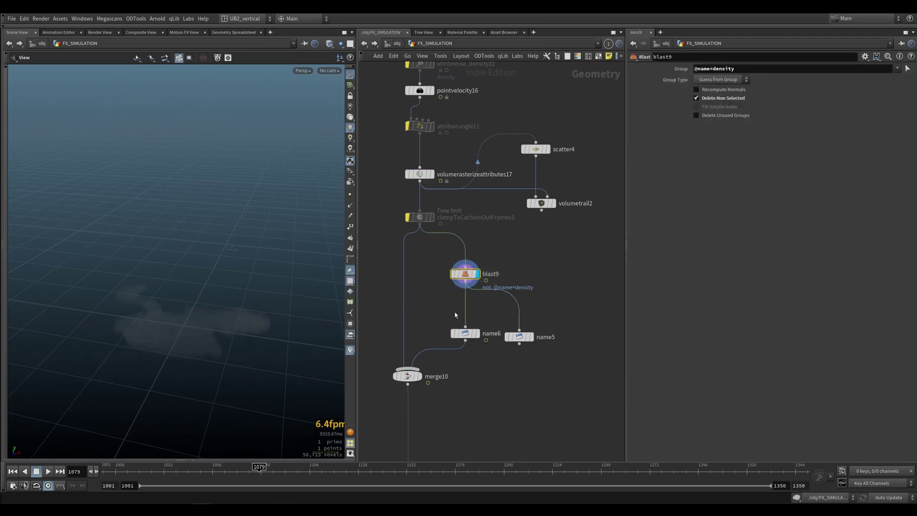
Check the naming settings of name6, display merge10, and line up the name6 and name5 nodes beneath blast9
left_click(465, 333)
middle_click(465, 333)
left_click(408, 377)
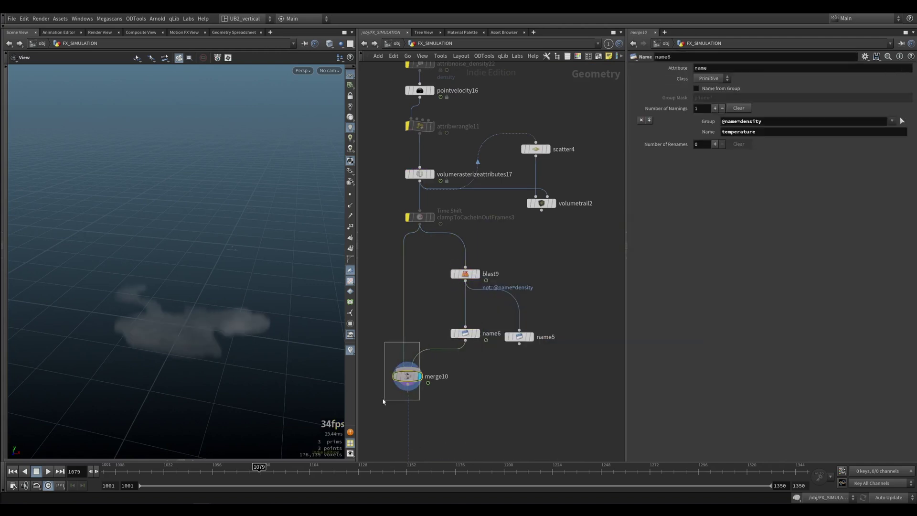
middle_click(410, 379)
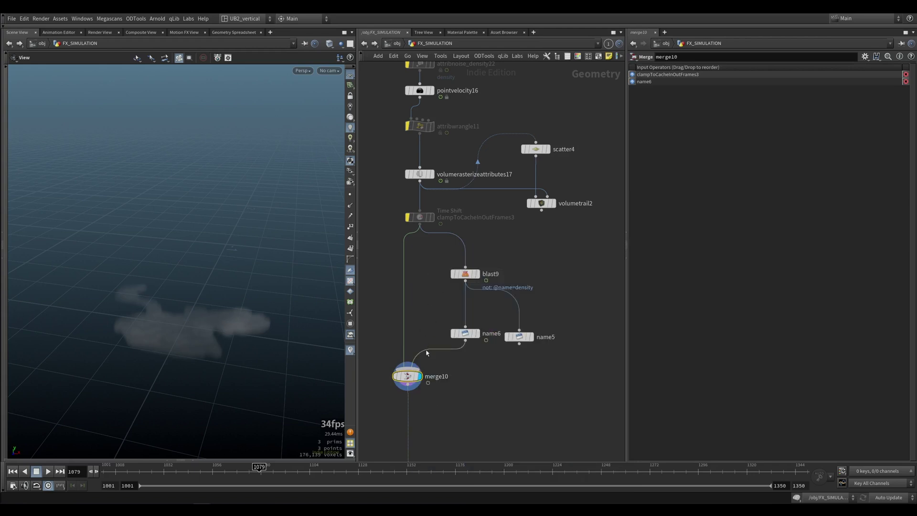
left_click_drag(463, 333, 463, 328)
left_click_drag(517, 340, 531, 330)
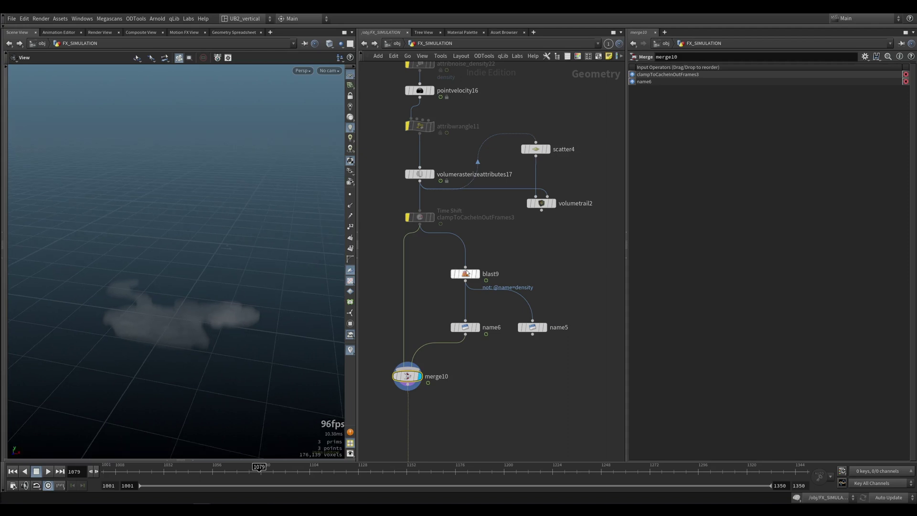
Display the velocity trails of volumetrail2 and reposition the node below scatter4
middle_click_drag(500, 235, 486, 277)
left_click_drag(560, 217, 525, 256)
key("r")
left_click_drag(204, 329, 201, 359)
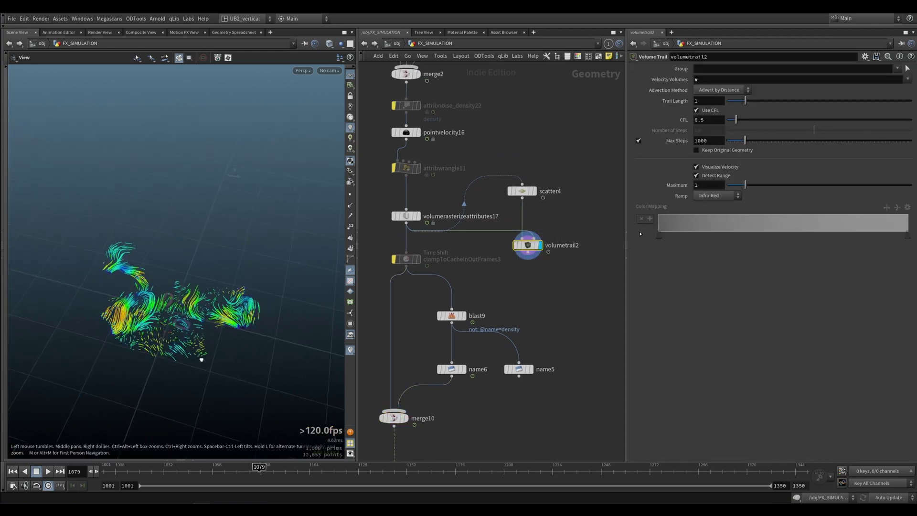
left_click_drag(525, 244, 510, 266)
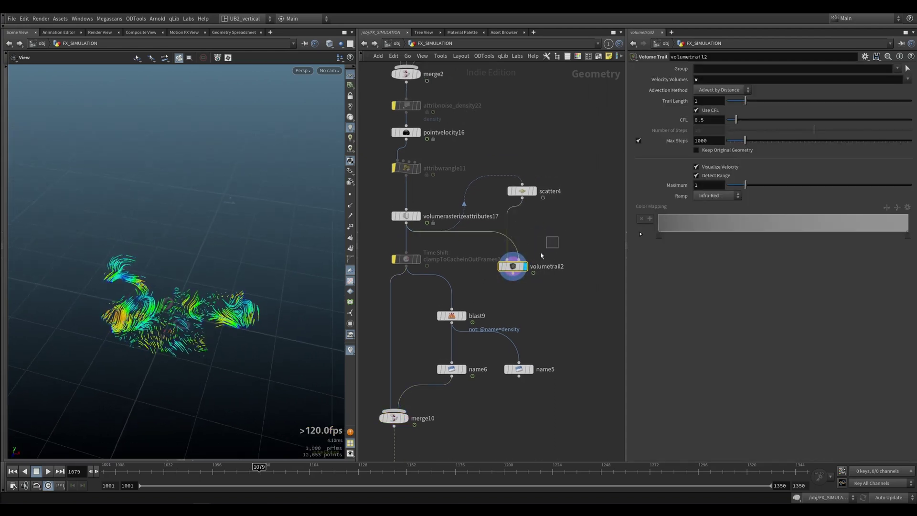
Add an Axiom Velocity Trail node below volumetrail2
middle_click_drag(542, 256, 530, 251)
key("Tab")
type("axio")
key("Down")
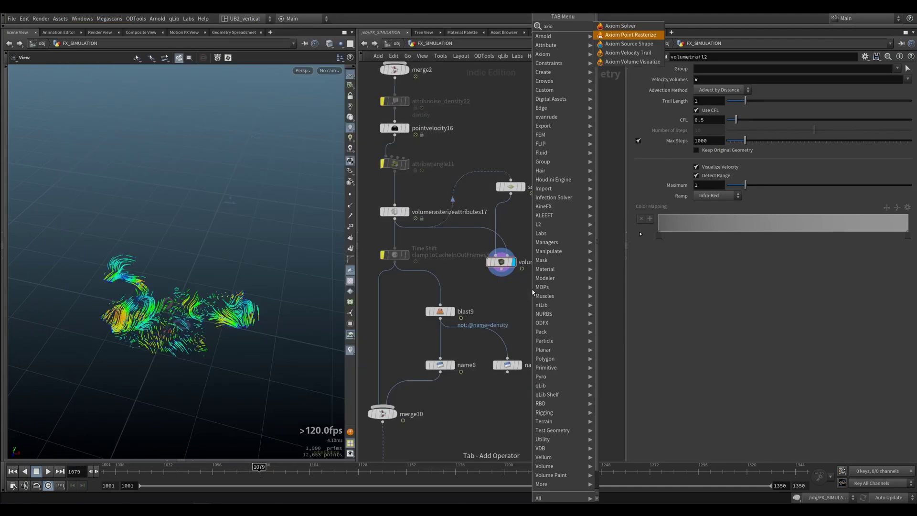
key("Down")
key("Down")
key("Return")
left_click(531, 289)
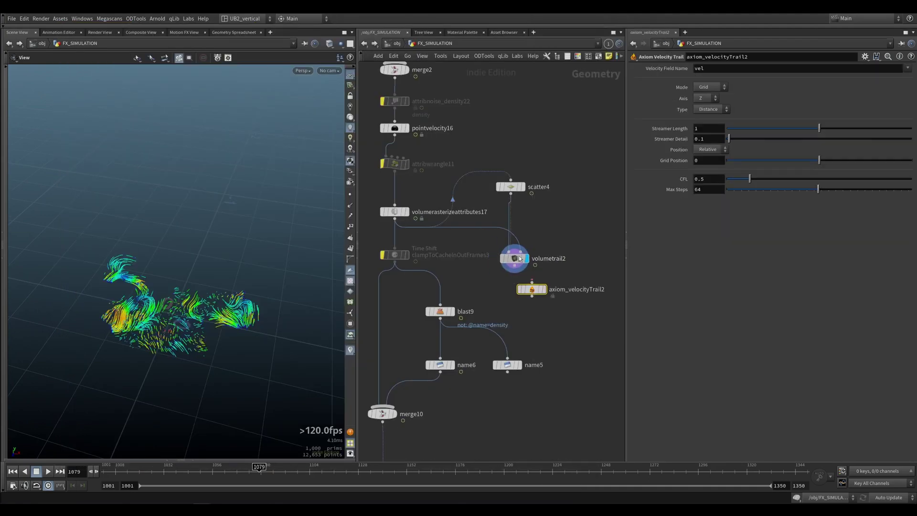
Connect volumerasterizeattributes17 to the Axiom Velocity Trail node and display its result
left_click_drag(519, 258, 524, 254)
left_click_drag(532, 282, 394, 218)
key("r")
Set the Axiom Velocity Trail to Volume mode with Streamer Detail 0.02 and Velocity Field Name v
left_click(712, 88)
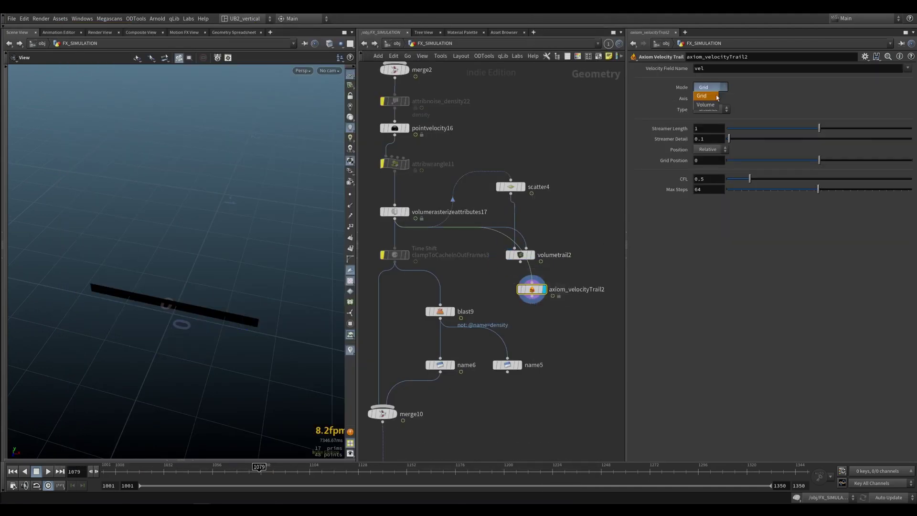
left_click(706, 104)
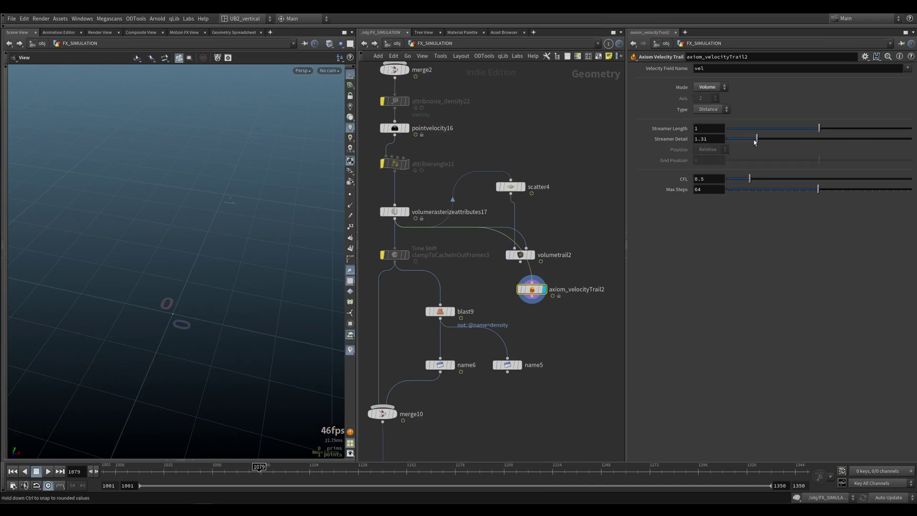
left_click_drag(730, 143, 731, 138)
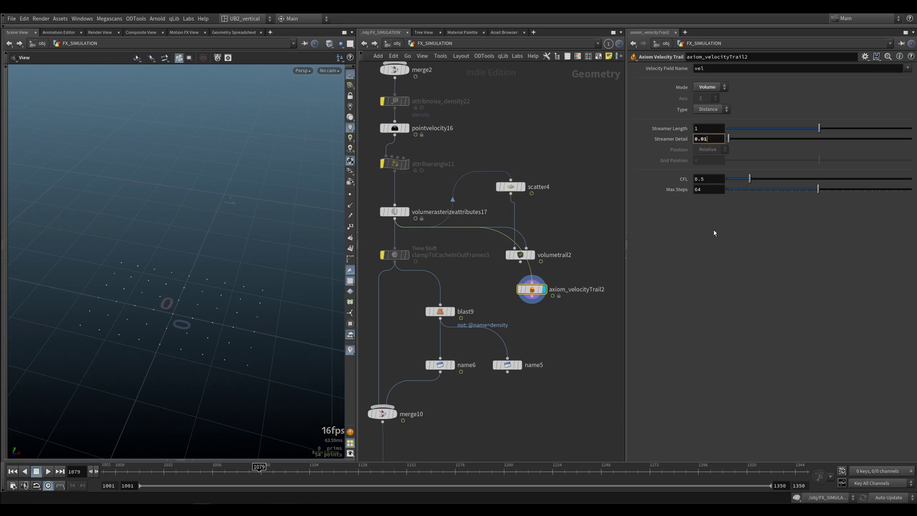
key("Return")
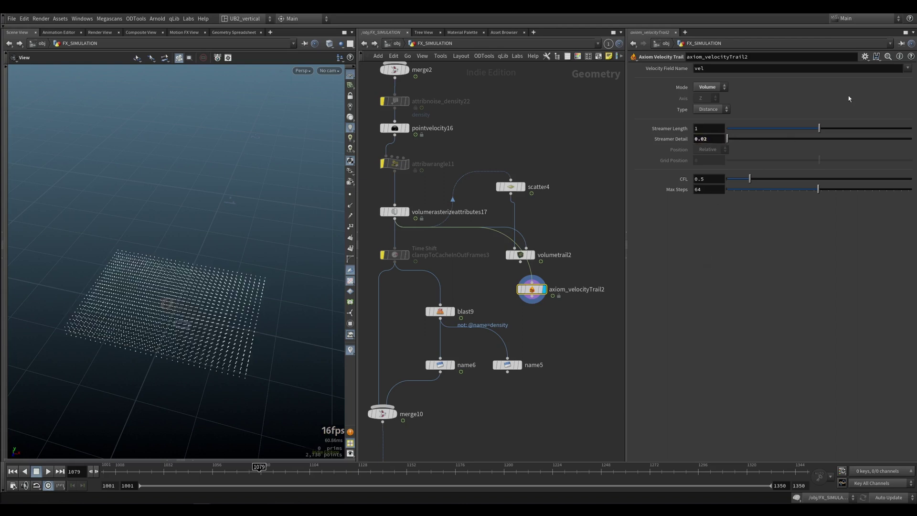
left_click(812, 68)
type("v")
key("Return")
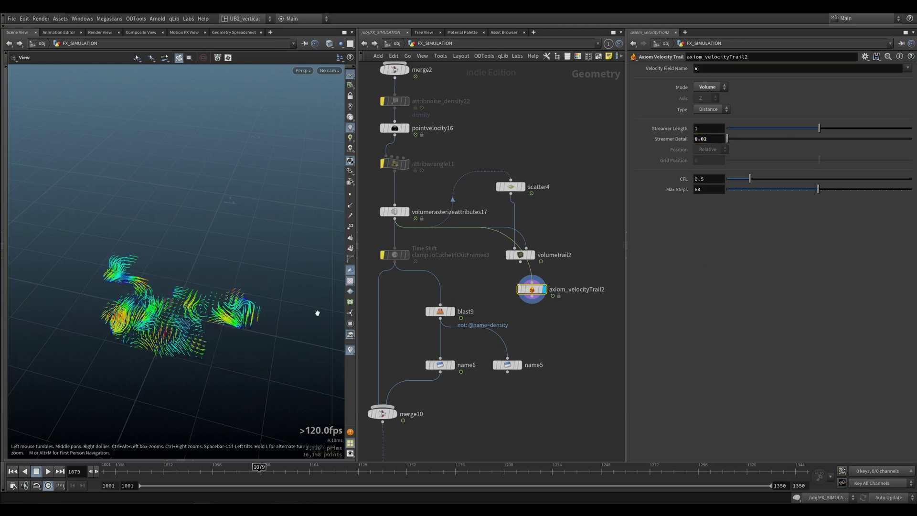
Compare the settings of volumetrail2 with those of axiom_velocityTrail2
left_click(520, 254)
double_click(557, 290)
key("Escape")
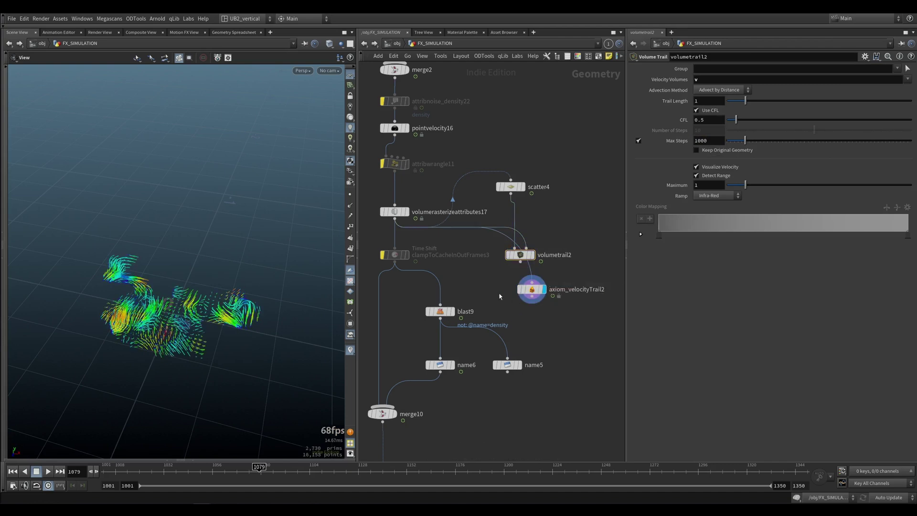
left_click(532, 254)
left_click_drag(527, 307, 522, 310)
key("r")
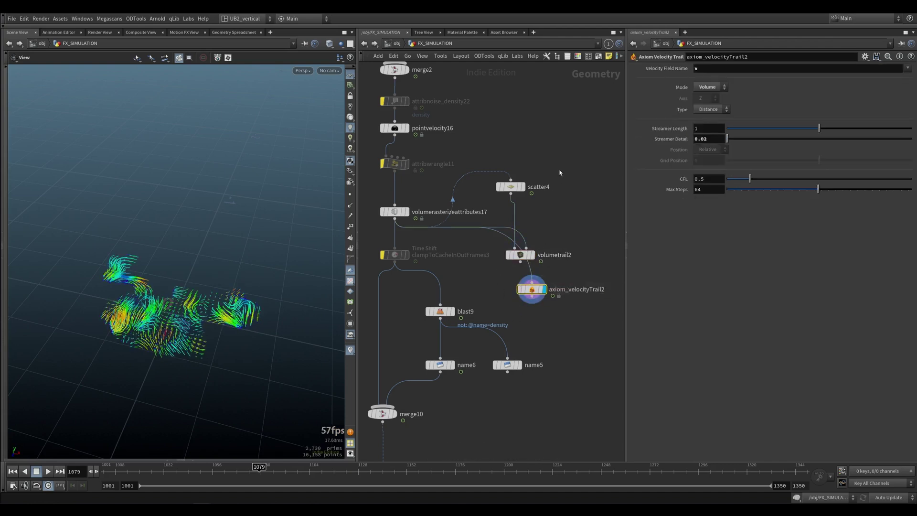
Move scatter4 and volumetrail2 aside and place axiom_velocityTrail2 closer to the main node chain
left_click_drag(557, 170, 557, 211)
left_click_drag(568, 252, 516, 277)
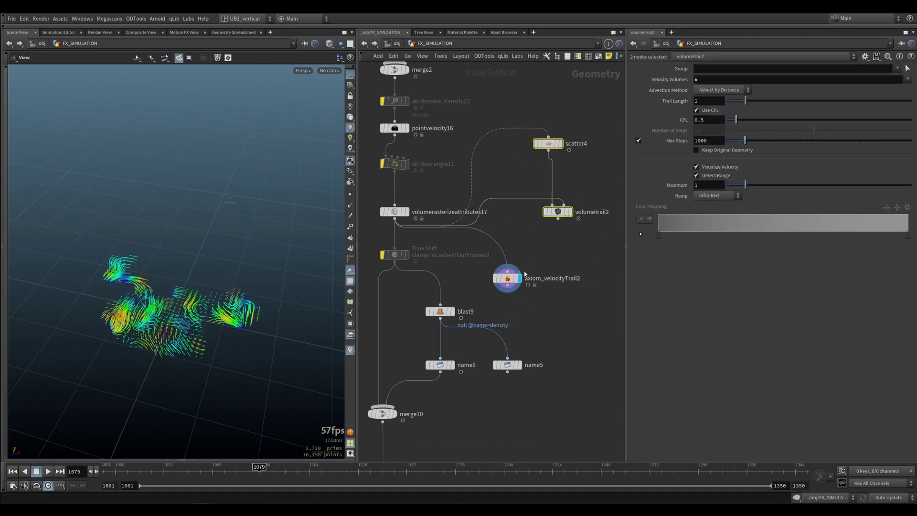
scroll(532, 256, "up", 4)
middle_click_drag(532, 256, 534, 228)
left_click_drag(534, 238, 482, 285)
scroll(535, 243, "down", 4)
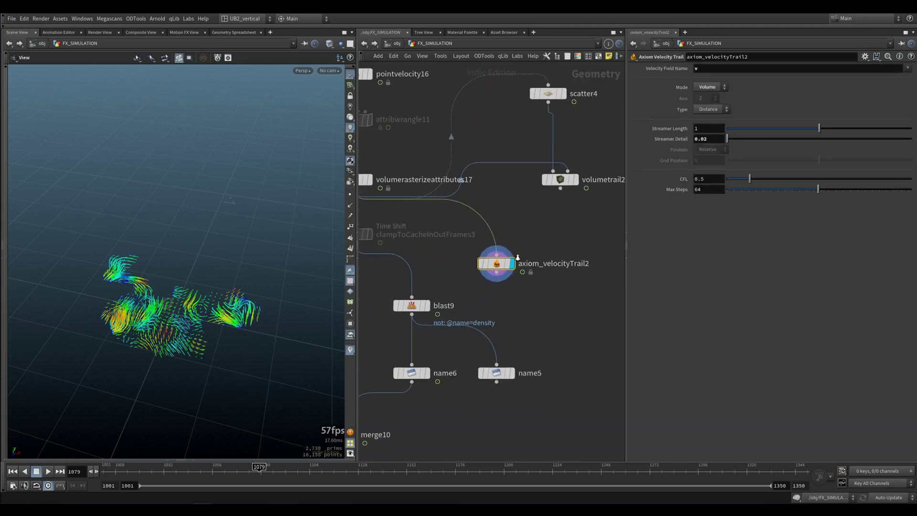
scroll(531, 249, "up", 2)
middle_click_drag(498, 222, 515, 210)
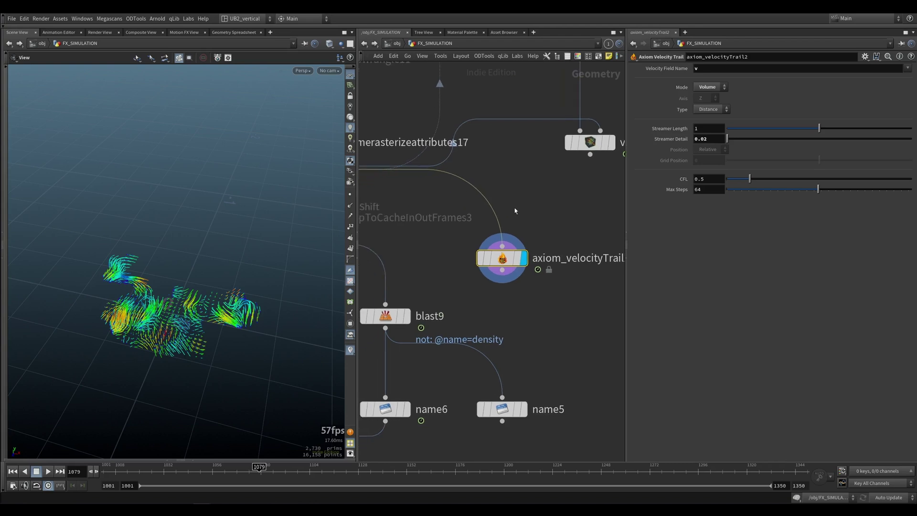
Display the merged source volumes of merge10
scroll(515, 209, "down", 2)
middle_click_drag(415, 438, 504, 194)
key("r")
left_click_drag(470, 213, 441, 142)
Display axiom_solver7, move it closer to merge10, and open its Combustion settings
left_click_drag(419, 341, 487, 302)
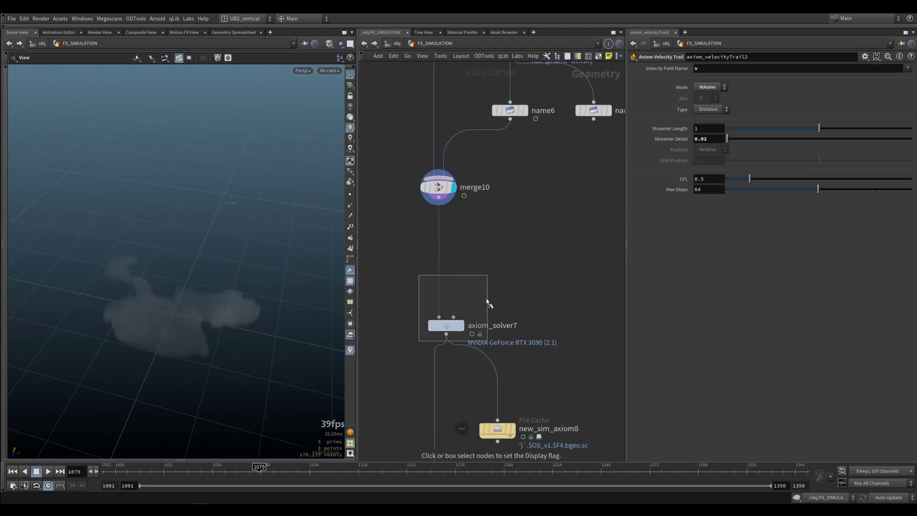
left_click_drag(451, 329, 441, 296)
key("Escape")
left_click(725, 80)
left_click_drag(262, 370, 236, 334)
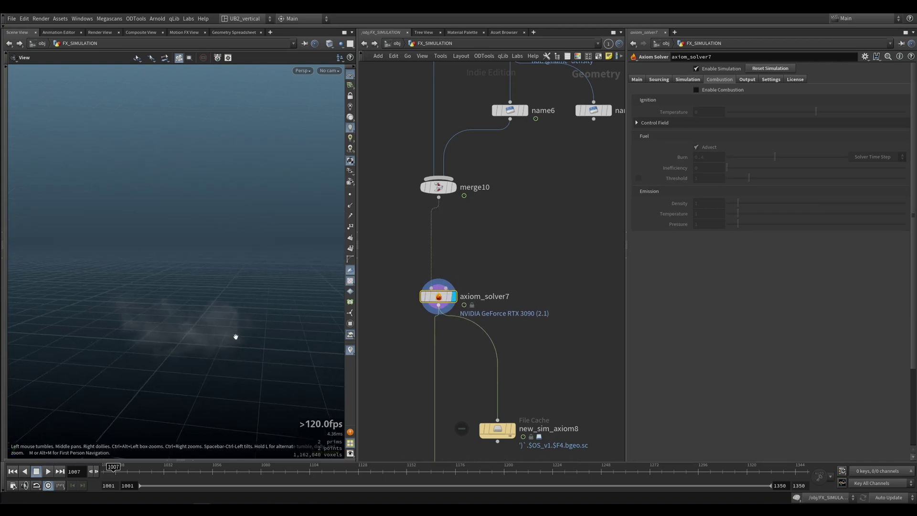
Check the node info of name5 for its volume name, and return to the axiom_solver7 settings
middle_click_drag(433, 276, 411, 341)
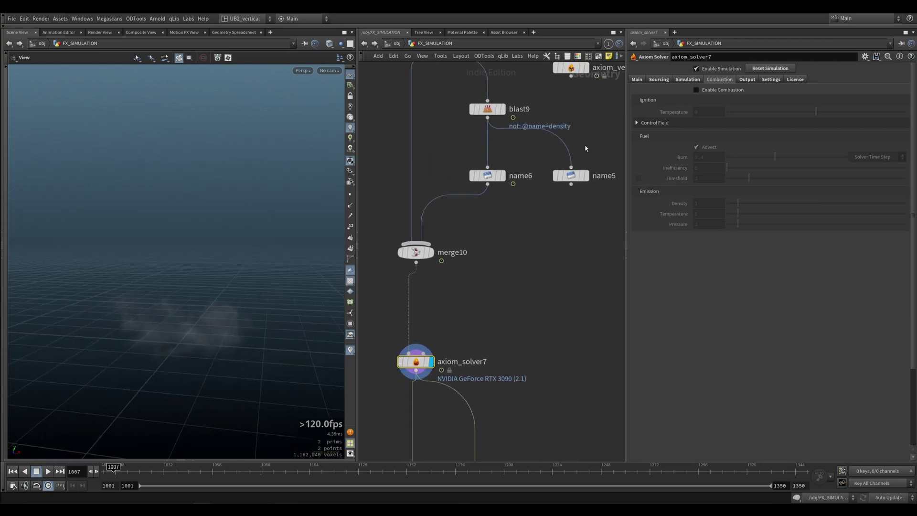
left_click(576, 176)
middle_click(576, 176)
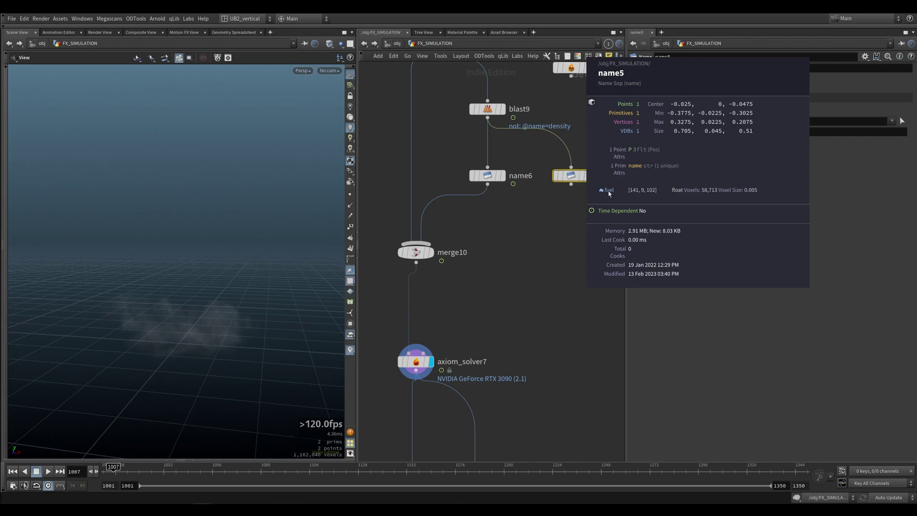
left_click(405, 365)
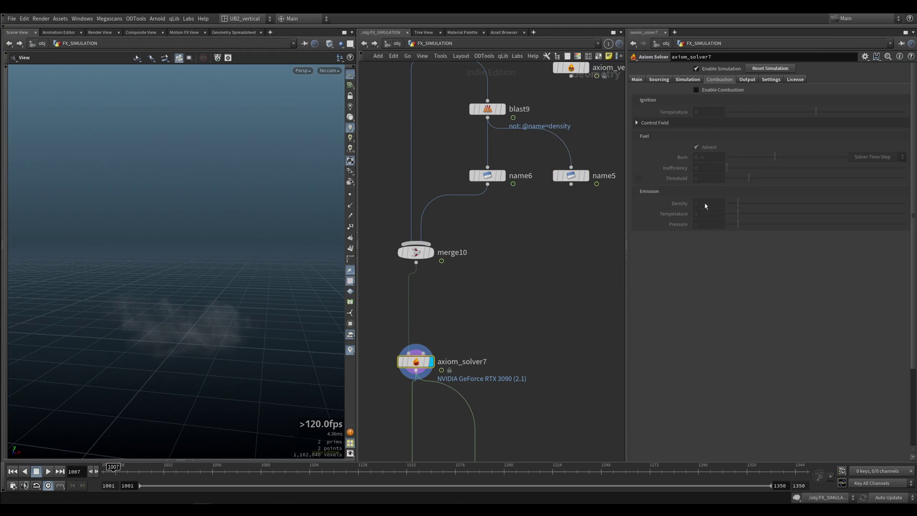
Play the axiom_solver7 simulation, stop at frame 1018 and inspect the smoke in the viewport
middle_click_drag(467, 296, 472, 253)
left_click_drag(419, 320, 419, 313)
left_click_drag(235, 337, 219, 334, "alt")
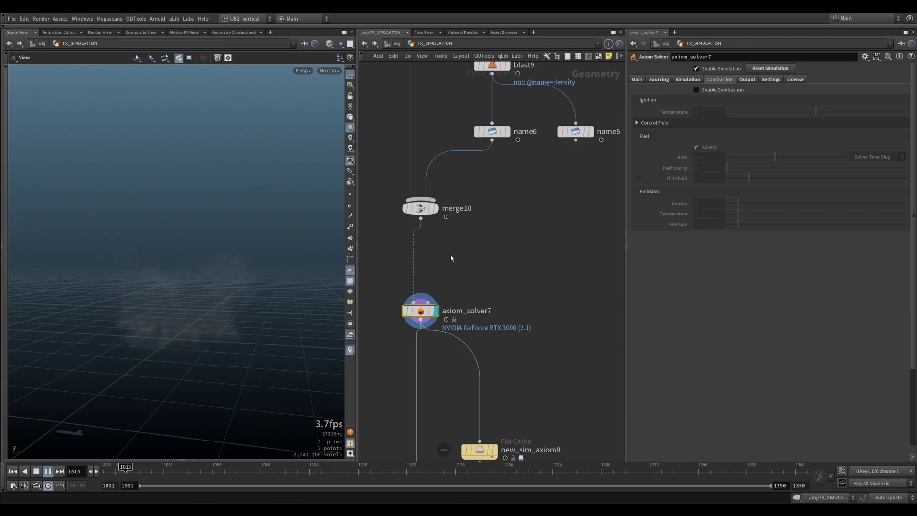
key("Up")
left_click_drag(185, 288, 213, 304)
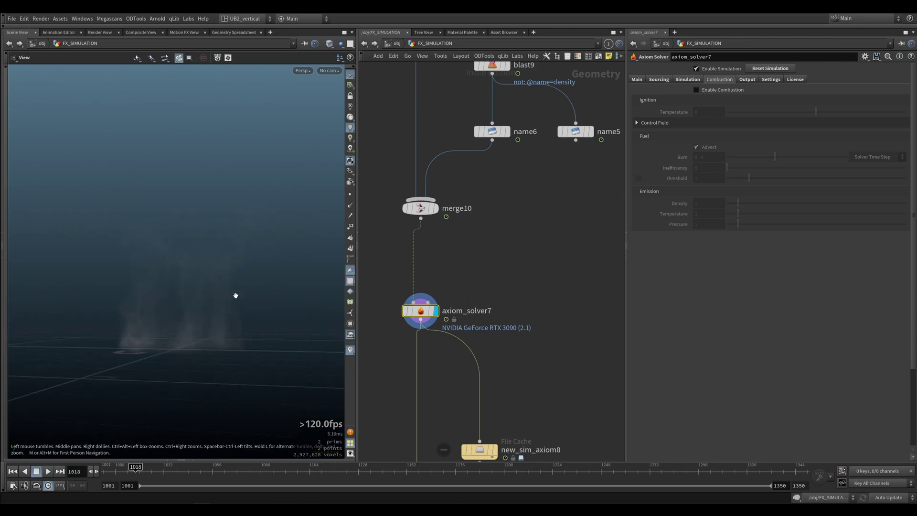
Move the new_sim_axiom8 file cache and pyrobakevolume12 closer to axiom_solver7
middle_click_drag(418, 409, 423, 293)
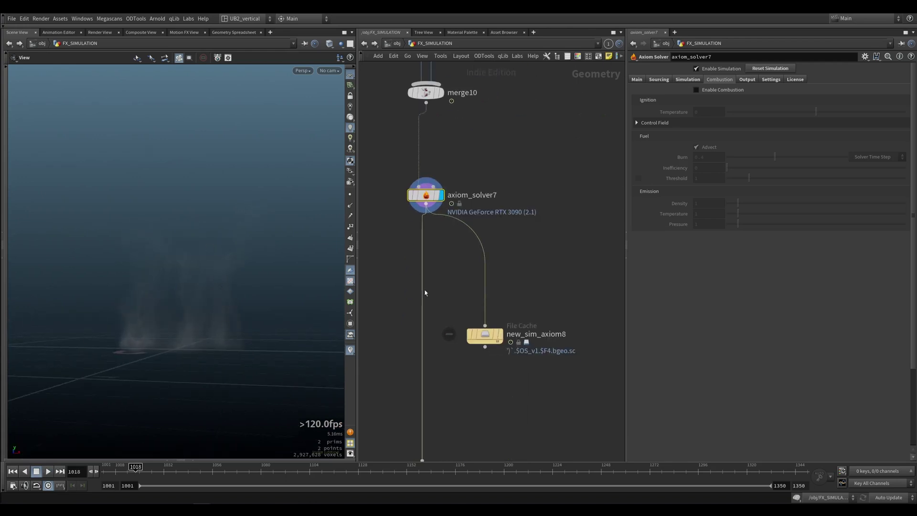
left_click_drag(482, 334, 490, 294)
middle_click_drag(478, 335, 472, 267)
scroll(472, 267, "down", 3)
left_click_drag(441, 345, 441, 278)
middle_click_drag(421, 254, 419, 341)
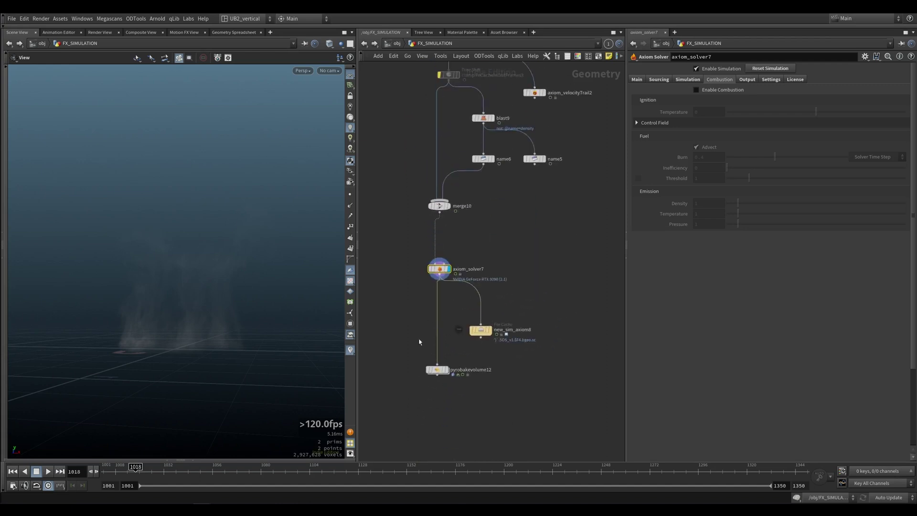
Display the fire look of pyrobakevolume12 and open the source range maximum in its Fire settings
scroll(415, 331, "up", 3)
key("r")
left_click(436, 383)
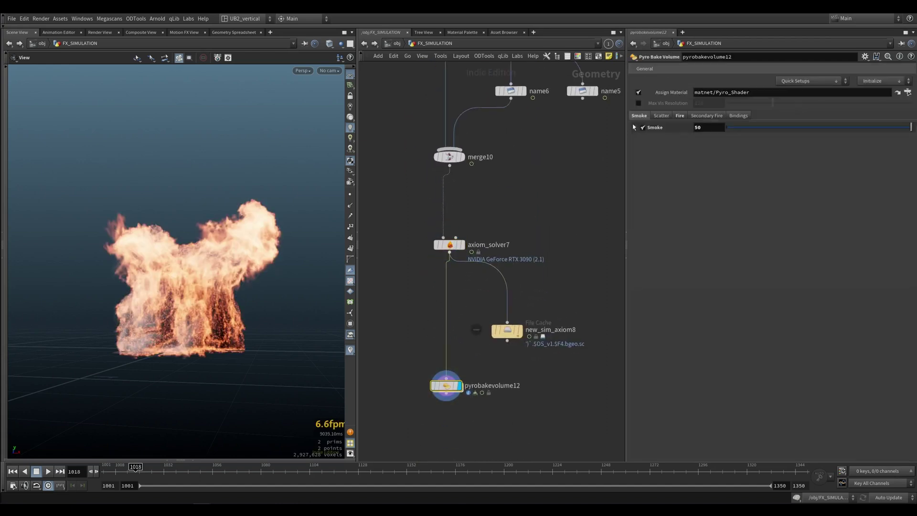
left_click(678, 116)
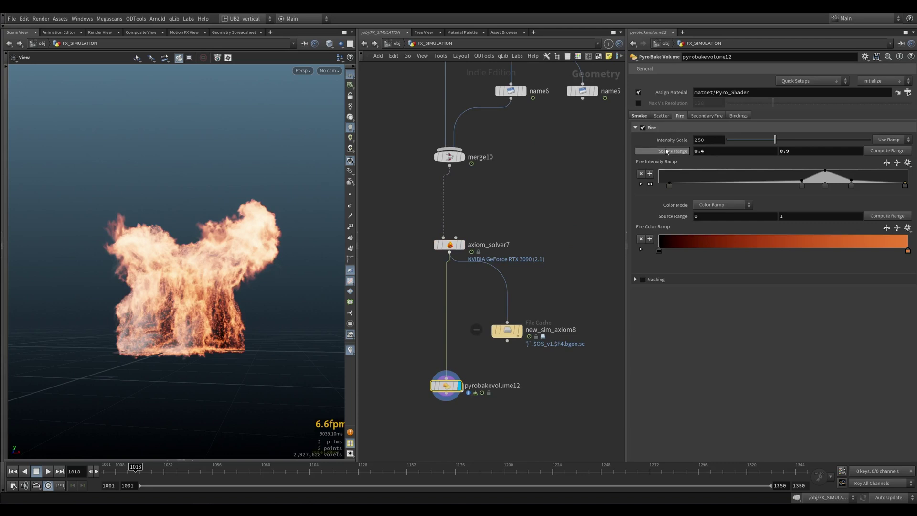
left_click(812, 151)
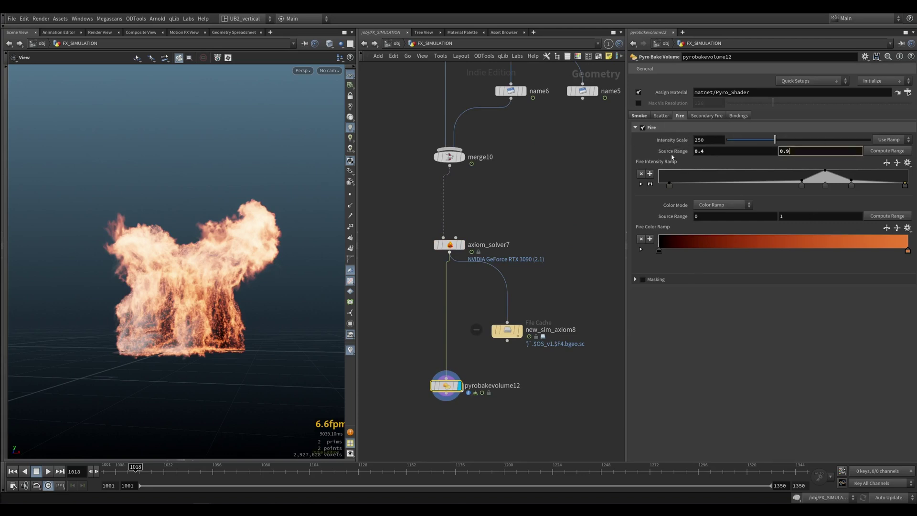
Play the pyrobakevolume12 fire on to frame 1045 while inspecting the flames from several view angles
left_click(408, 277)
middle_click_drag(254, 301, 246, 330)
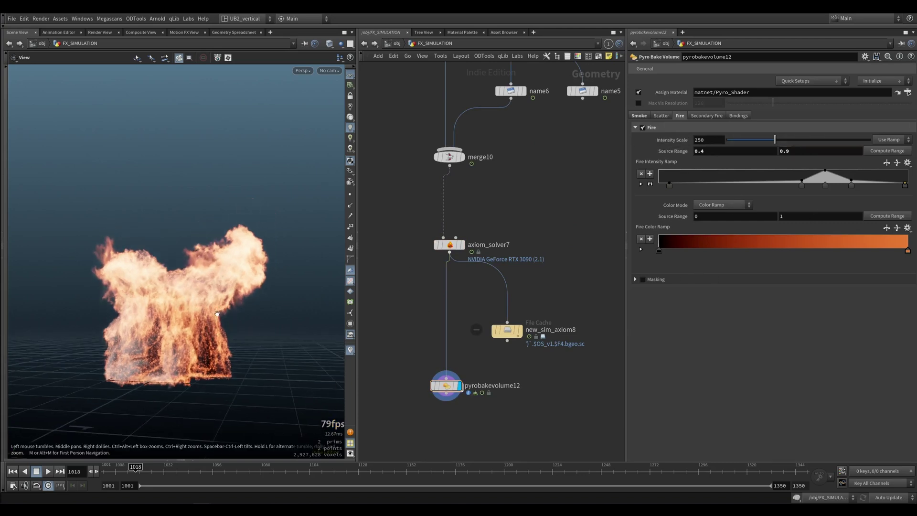
right_click_drag(246, 330, 194, 339)
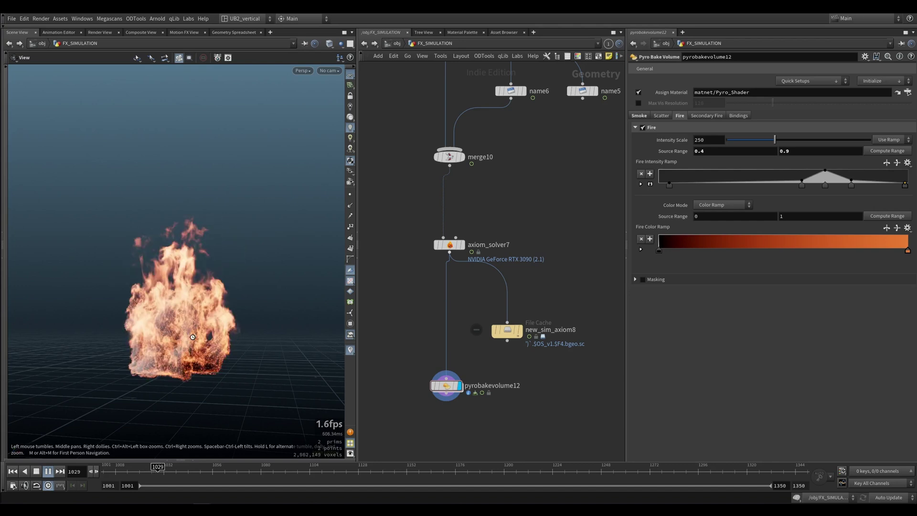
key("Up")
left_click(442, 385)
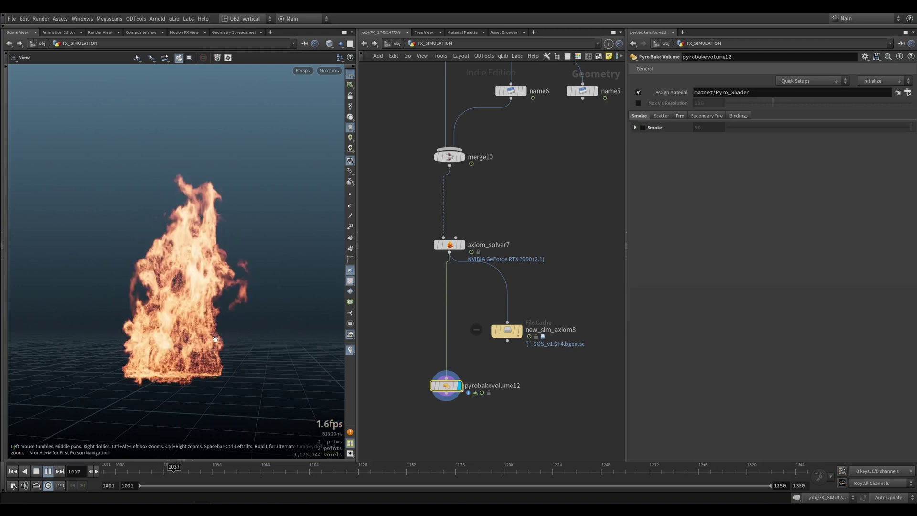
key("Up")
middle_click_drag(216, 306, 211, 329)
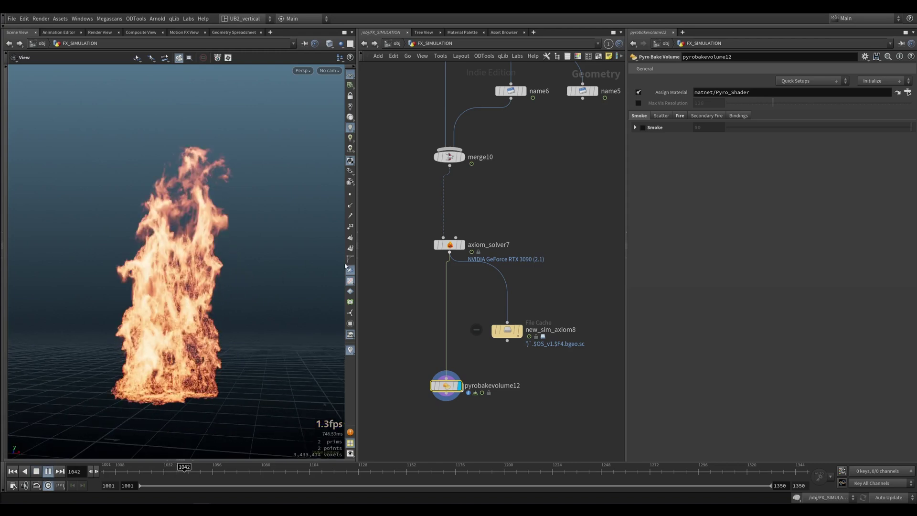
key("Up")
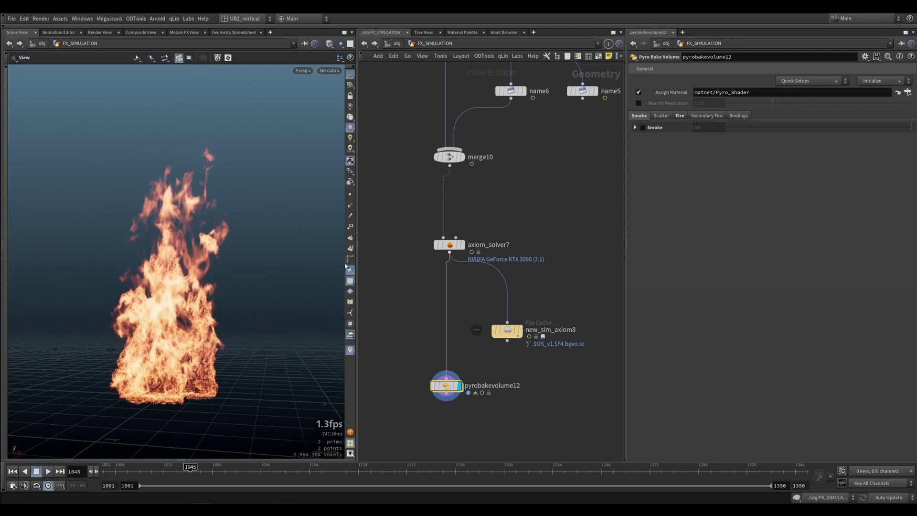
Switch pyrobakevolume12 from the fire look to the smoke look by disabling Fire
key("r")
left_click_drag(405, 223, 437, 253)
left_click(432, 385)
left_click(679, 116)
left_click(643, 128)
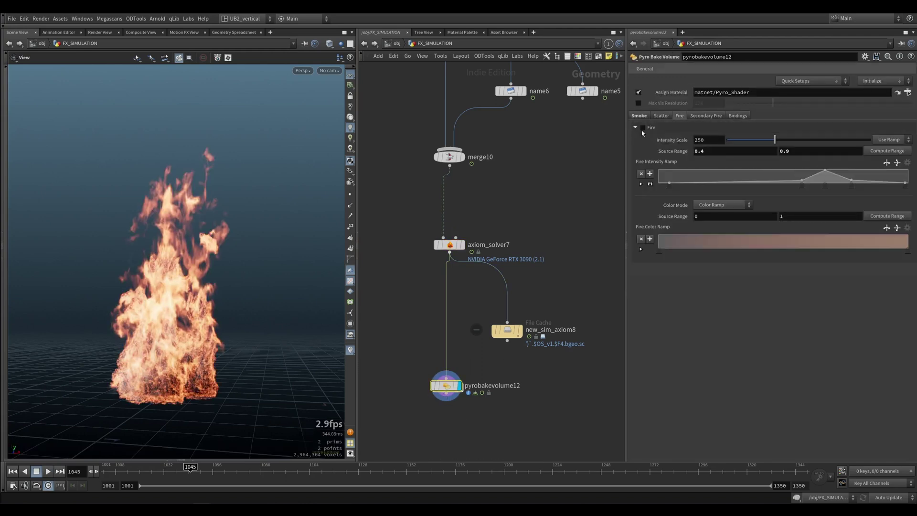
Set the density Dissipation of axiom_solver7 to 1 and replay the smoke from the first frame to frame 1031
left_click(449, 245)
left_click(698, 80)
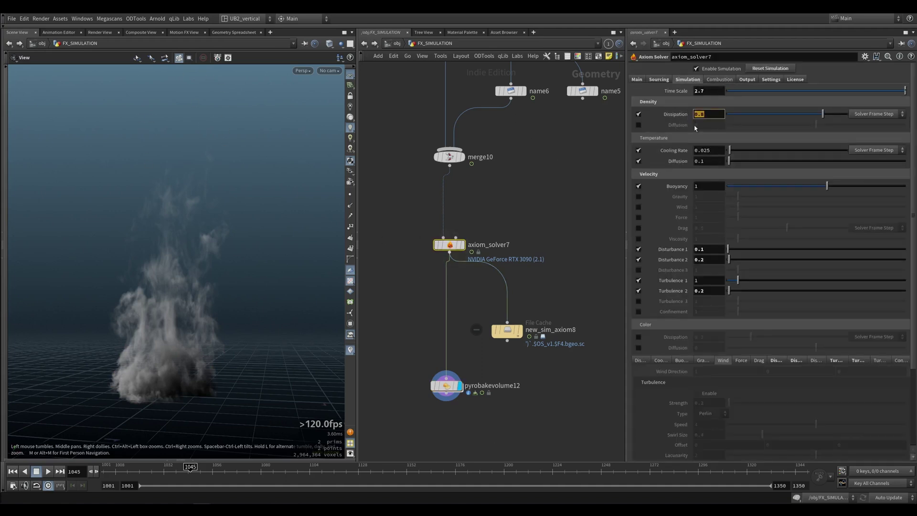
left_click(707, 114)
key("Return")
middle_click_drag(535, 212, 527, 202)
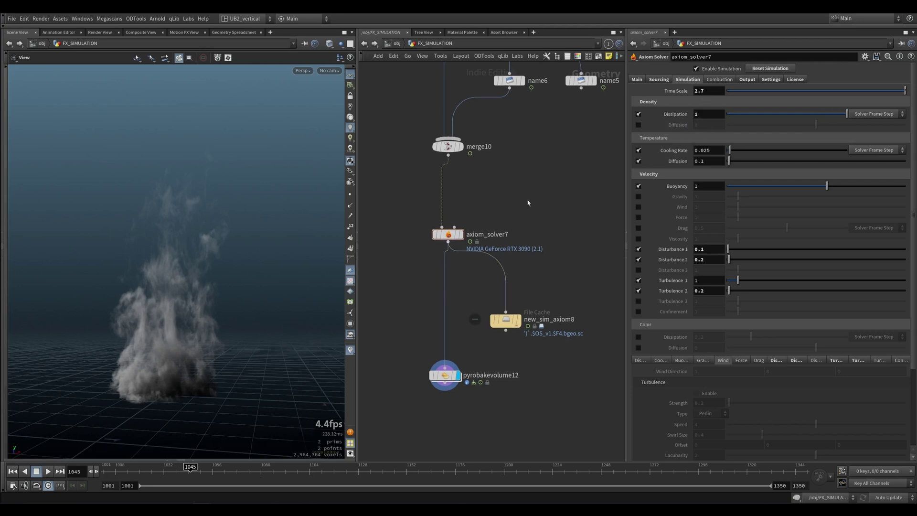
key("ctrl+Up")
key("Up")
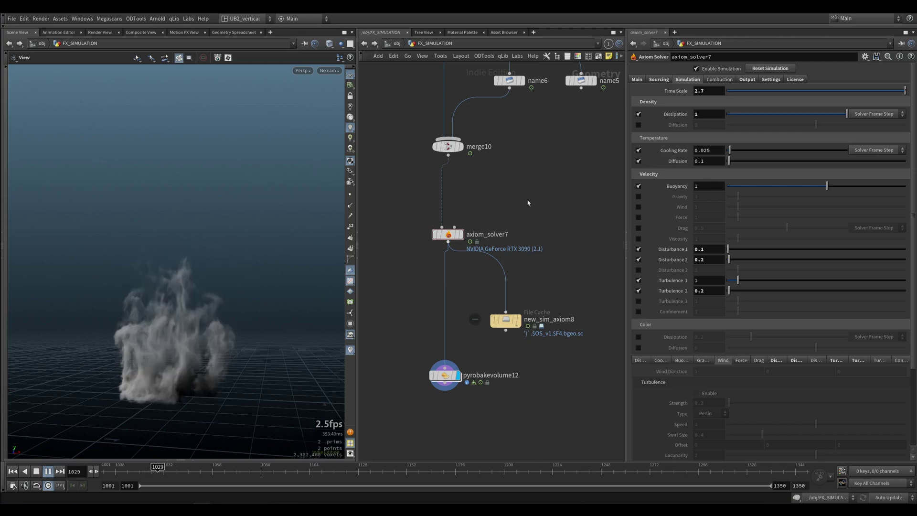
key("Up")
Re-enable Fire and disable Smoke on pyrobakevolume12, and continue playback to frame 1040
left_click_drag(409, 348, 458, 410)
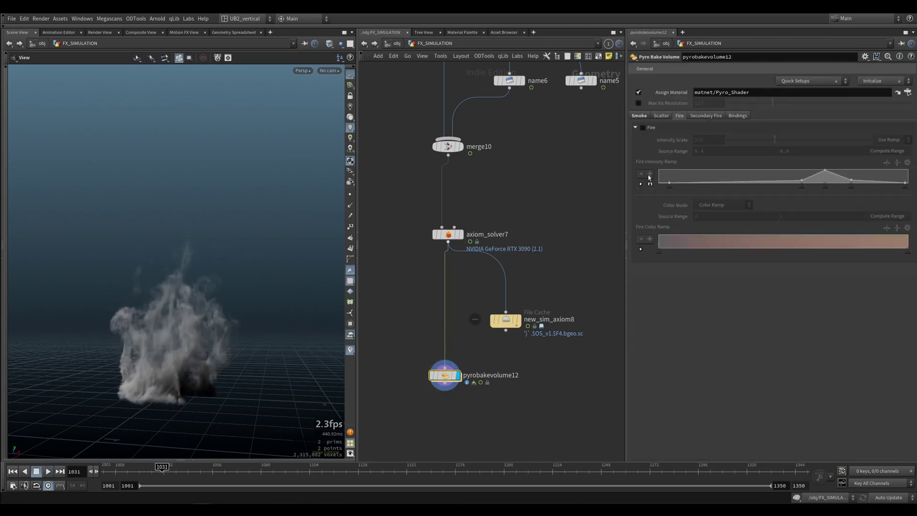
left_click(648, 128)
left_click(643, 128)
left_click(641, 117)
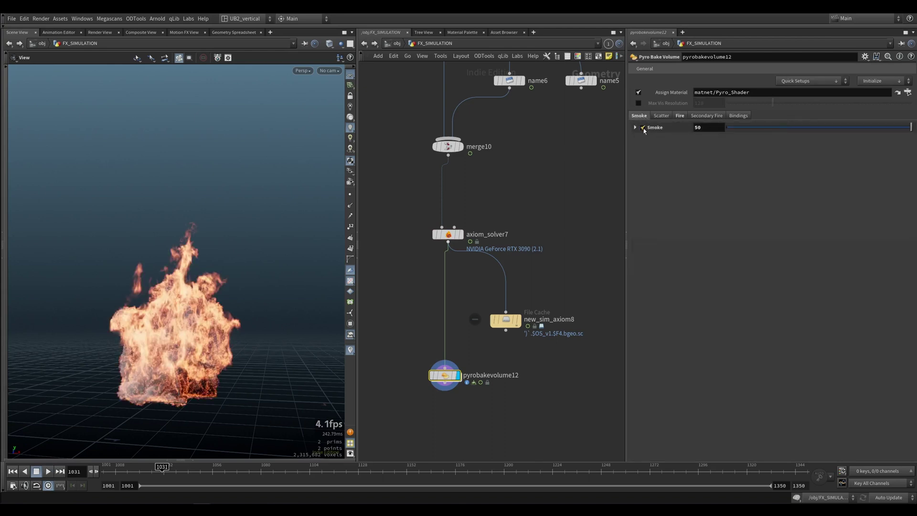
left_click(643, 127)
key("Up")
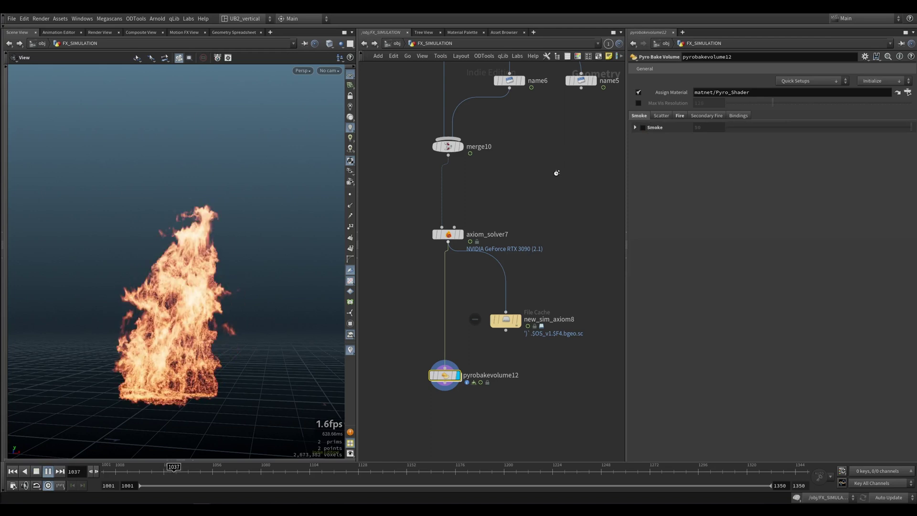
key("Escape")
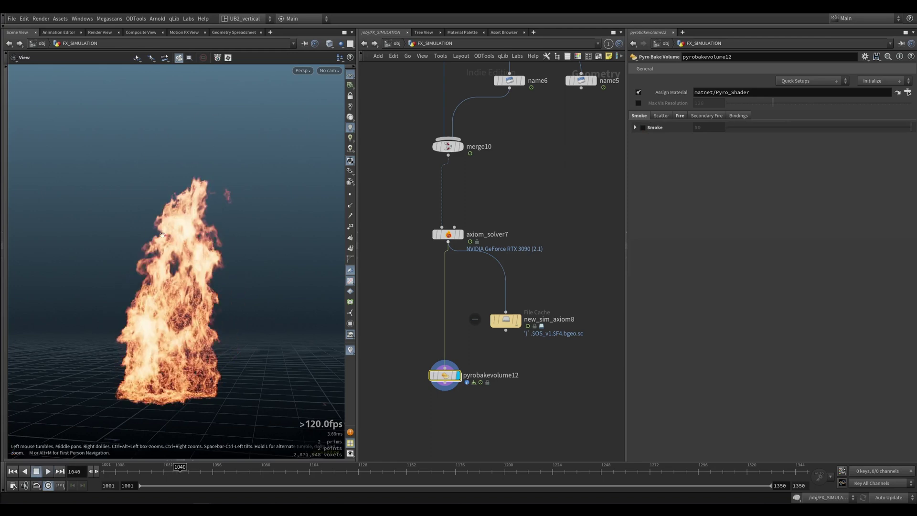
Set the density Dissipation of axiom_solver7 to 0.8 and replay the fire from the first frame to frame 1021
left_click(447, 234)
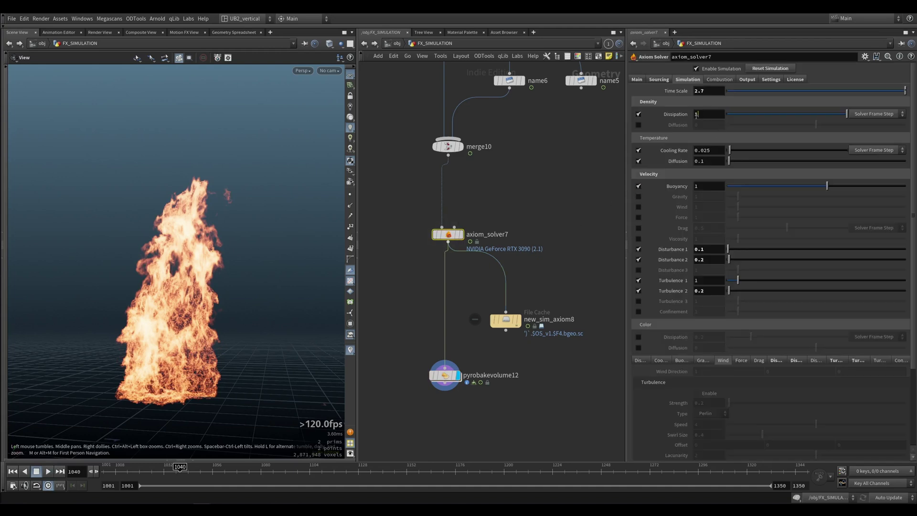
left_click_drag(697, 116, 660, 125)
type("0.8")
key("Return")
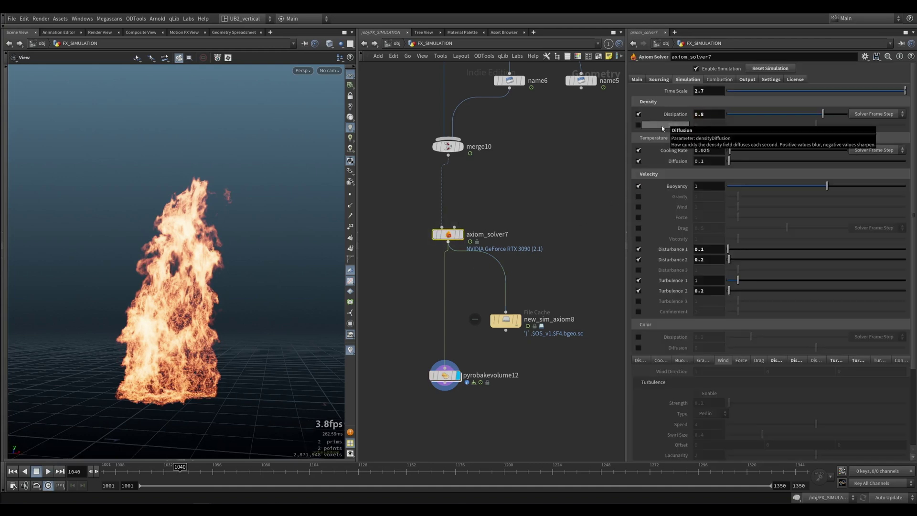
key("ctrl+Up")
key("Up")
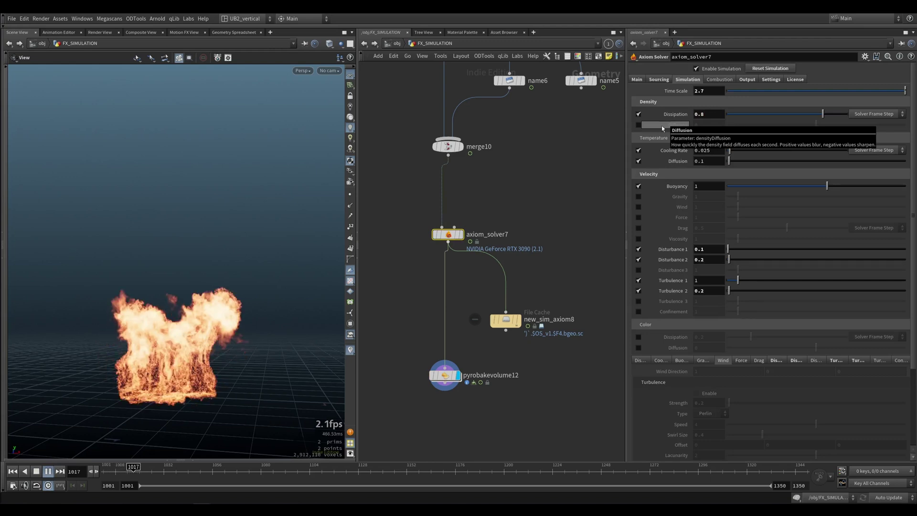
key("Up")
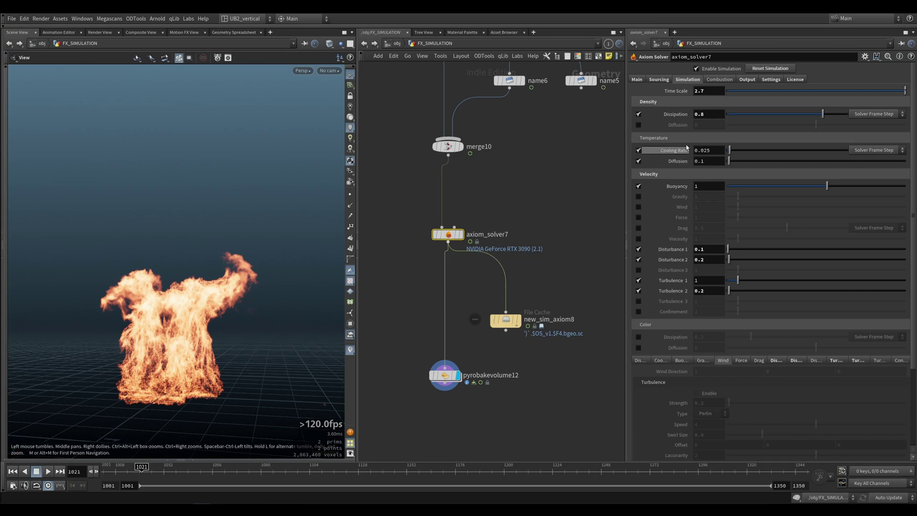
Set the temperature Cooling Rate to 0.3 and replay the fire from the first frame to frame 1011
type("3")
key("Return")
key("ctrl+Up")
key("Up")
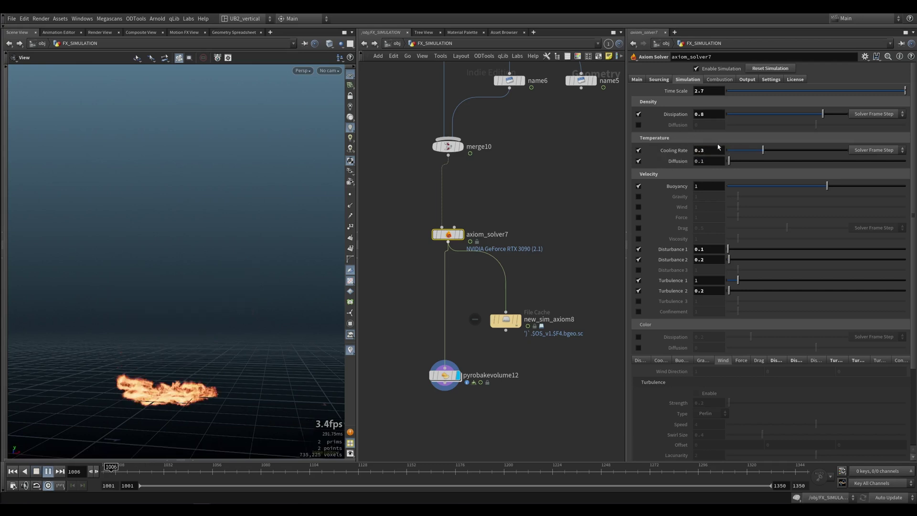
key("Up")
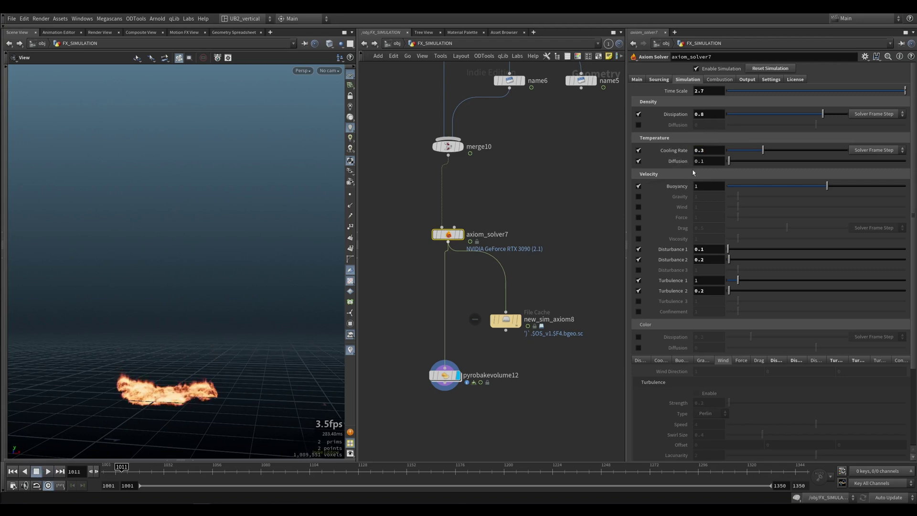
Set the temperature Cooling Rate to 0.1 and replay the fire from the first frame to frame 1026
type("2")
key("Return")
key("ctrl+Up")
key("Up")
key("Up")
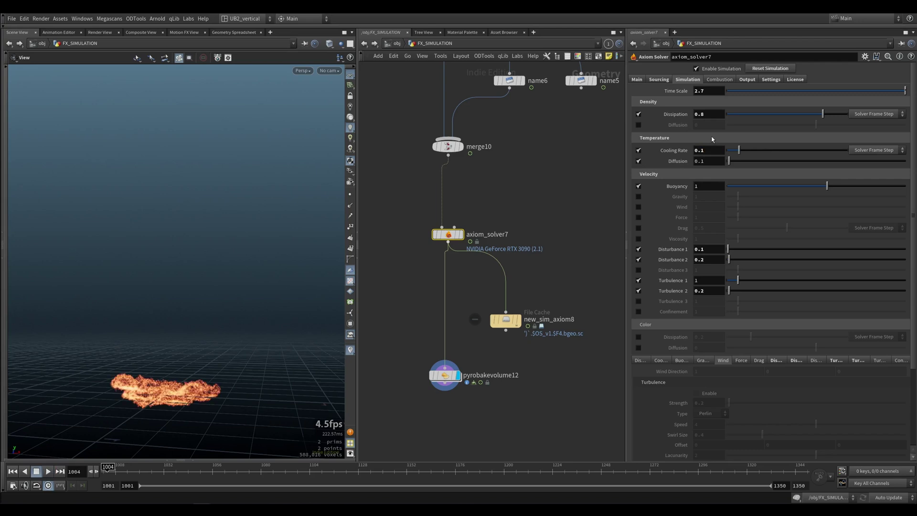
key("Up")
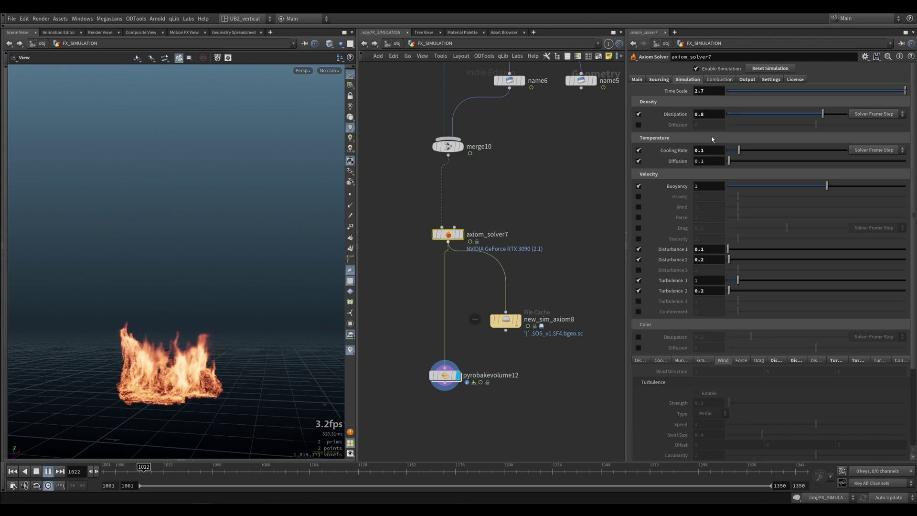
key("Up")
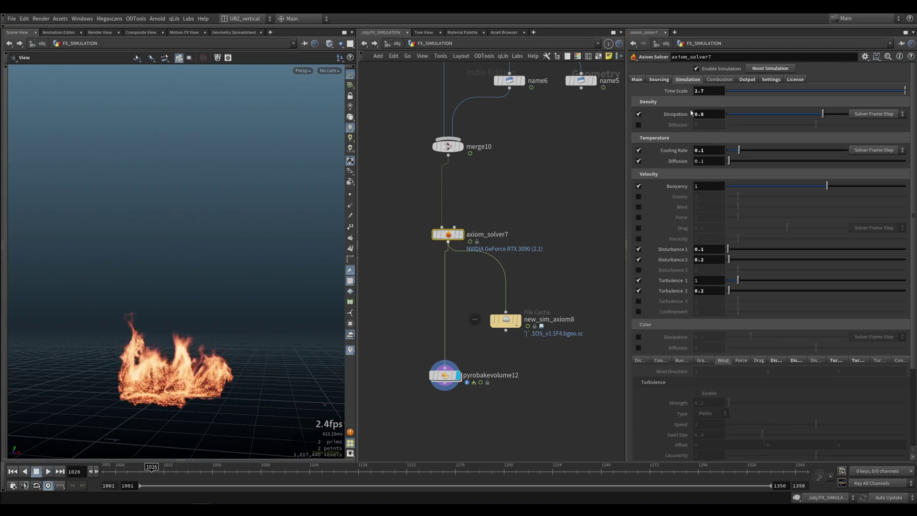
Set the density Dissipation of axiom_solver7 to 0.3 and replay the fire from the first frame
left_click_drag(701, 114, 706, 112)
type("3")
key("Return")
key("ctrl+Up")
key("Up")
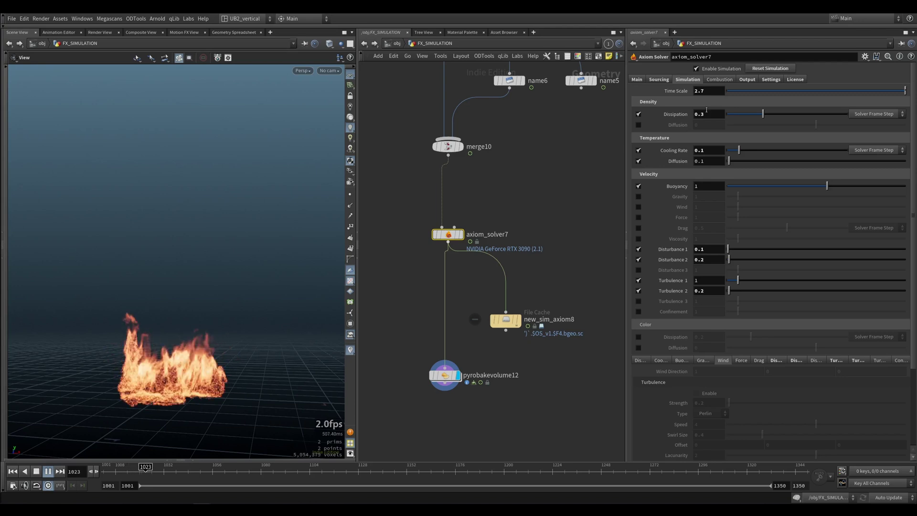
Set the temperature Cooling Rate to 0.06 and replay the fire up to frame 1024
double_click(700, 151)
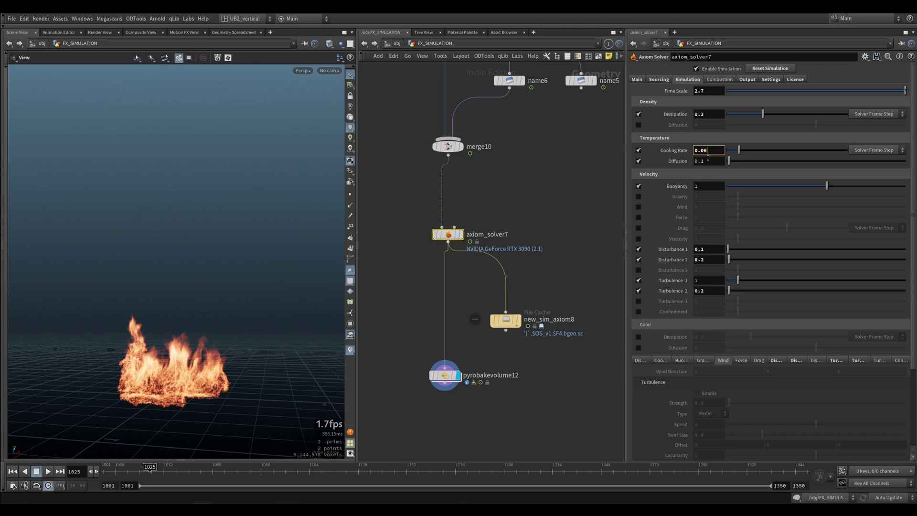
type("6")
key("Return")
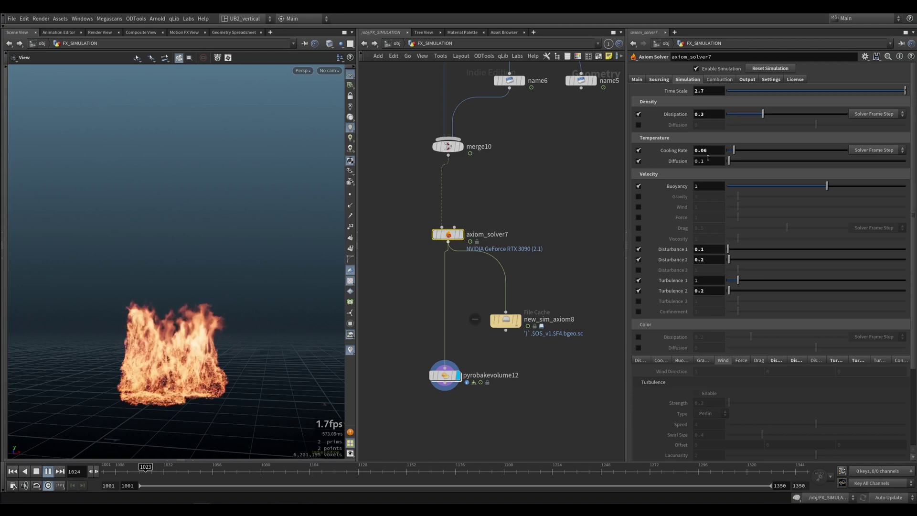
key("Up")
Reset the Cooling Rate to its default of 0.025, set the density Dissipation to 0.9 and replay the fire to frame 1009
middle_click(719, 146, "ctrl")
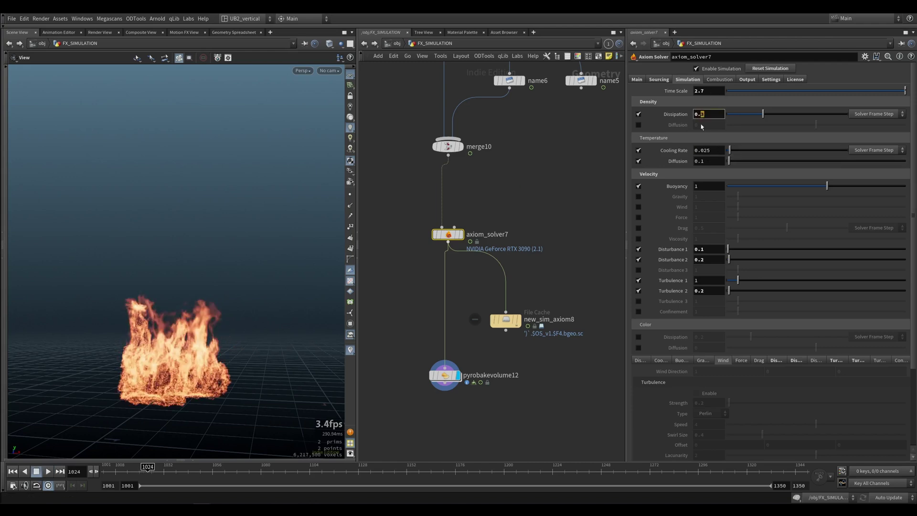
type("9")
key("Return")
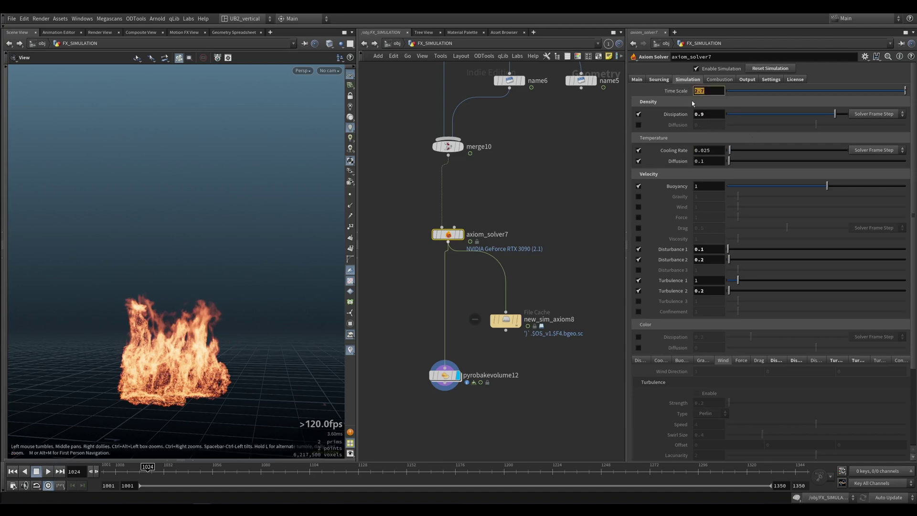
key("ctrl+Up")
key("Up")
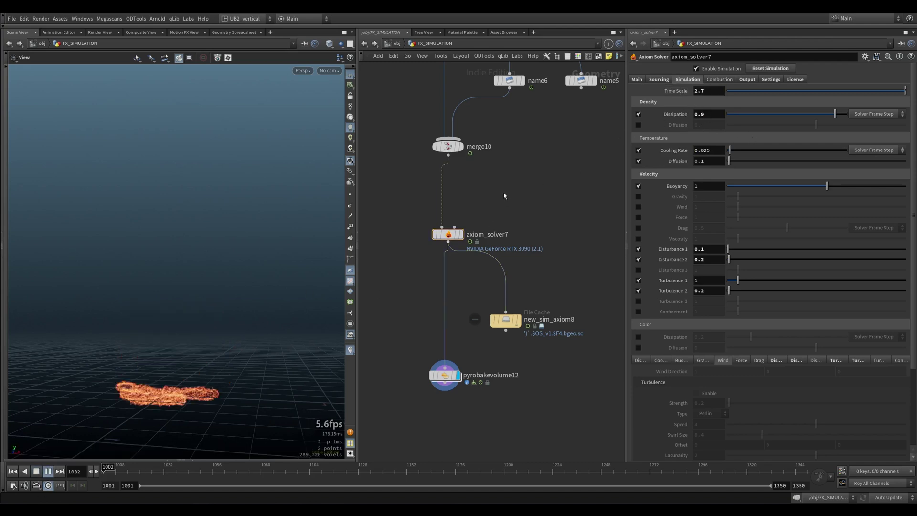
key("Up")
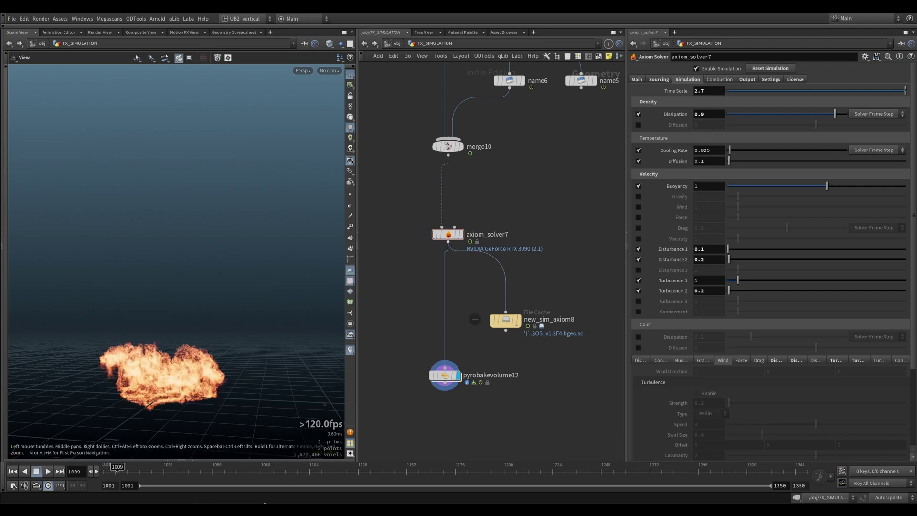
Review the earlier fire flipbook in MPlay and minimize its window
left_click(219, 507)
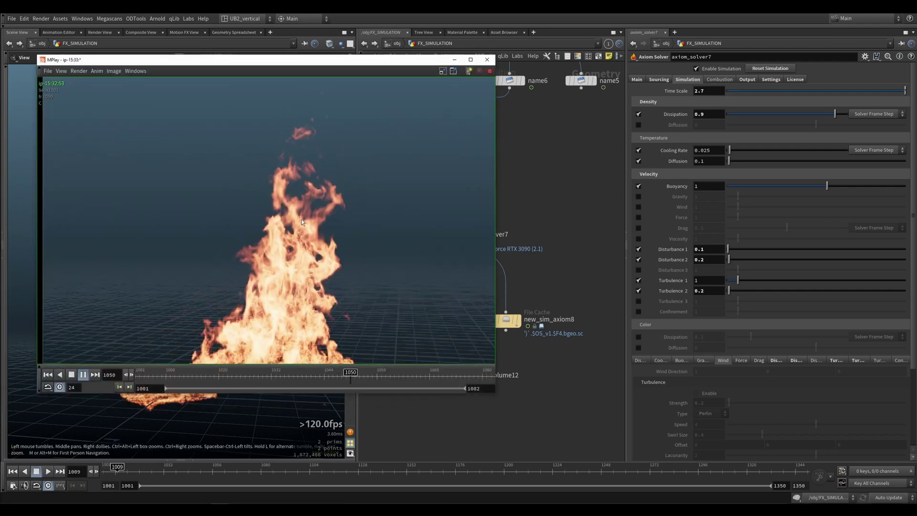
key("Up")
left_click(454, 59)
Reset the Time Scale of axiom_solver7 to its default of 1 and replay the fire from the first frame to frame 1030
middle_click(701, 92, "ctrl")
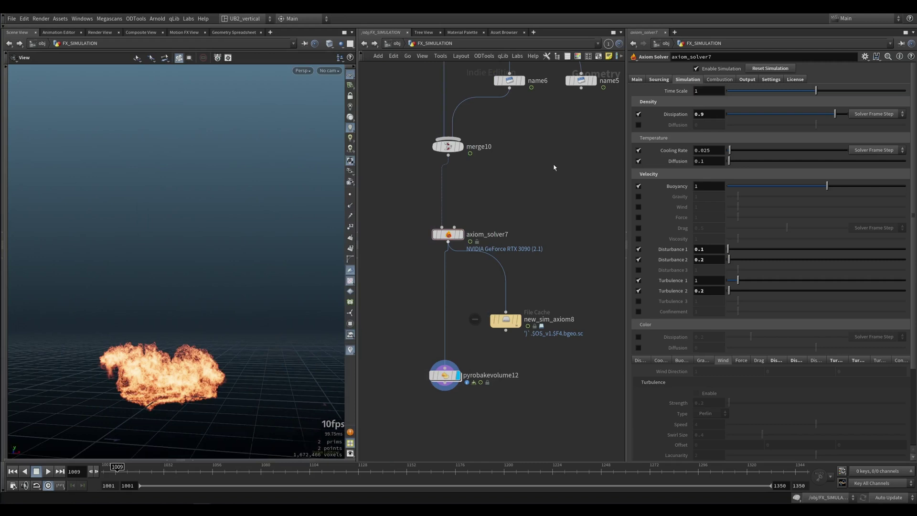
key("ctrl+Up")
key("Up")
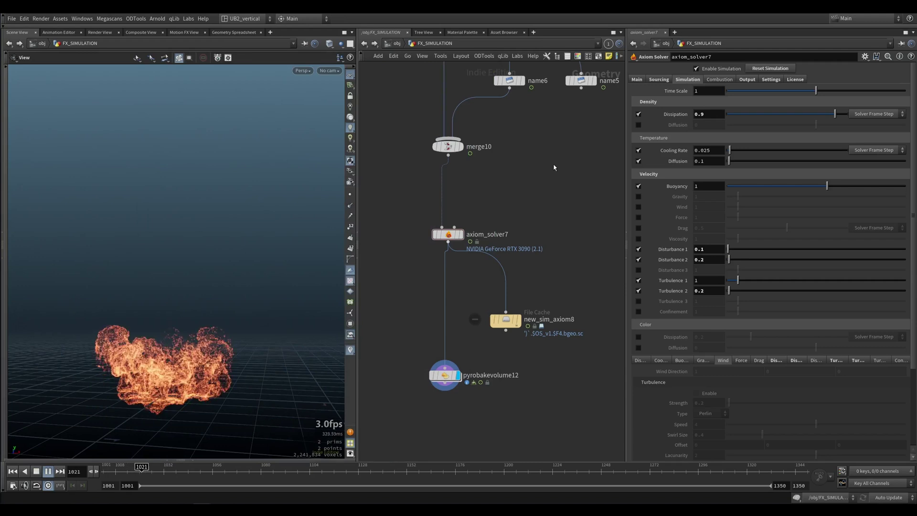
key("Up")
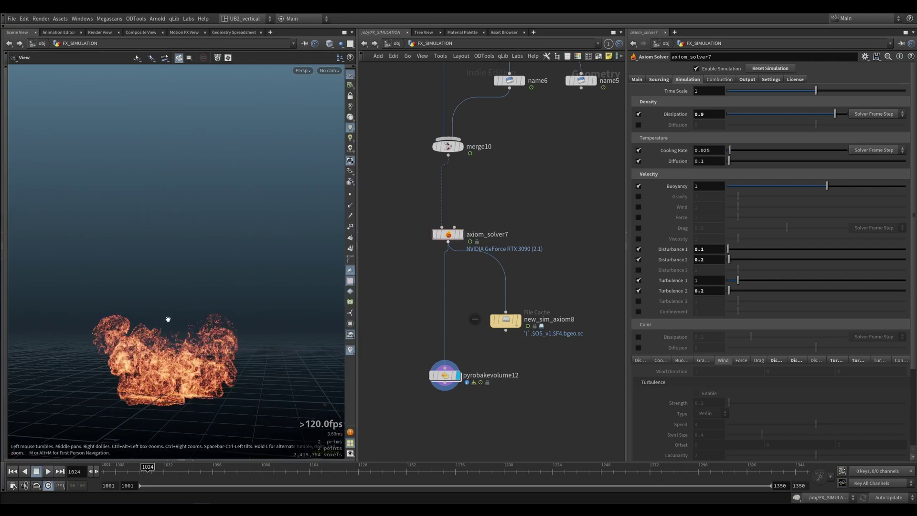
key("Up")
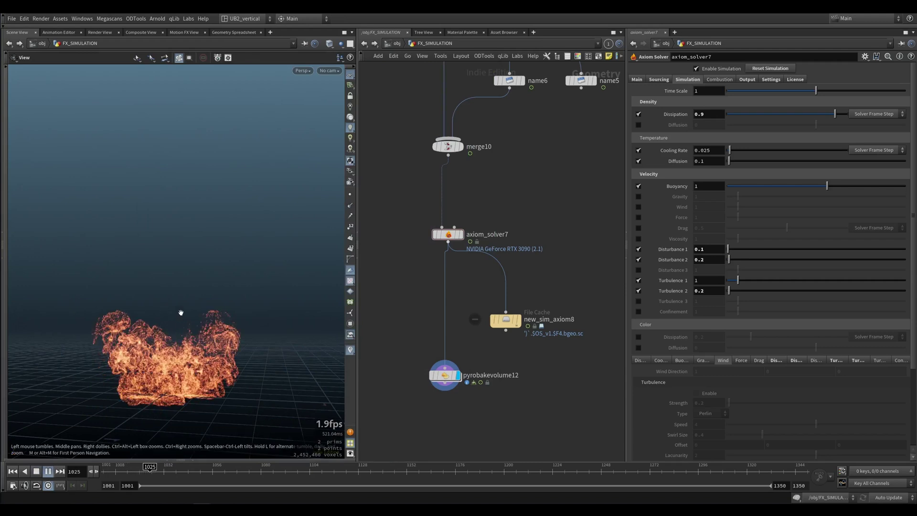
key("Up")
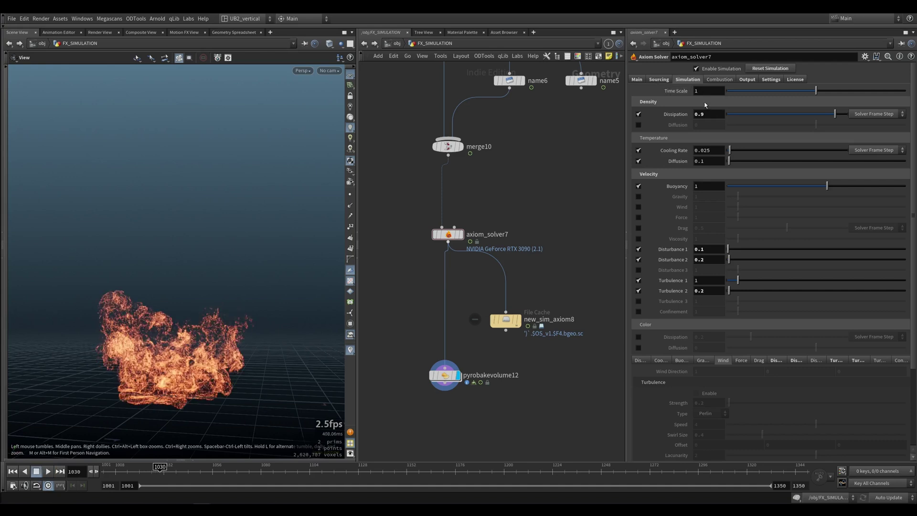
Set the Time Scale of axiom_solver7 to 3 and replay the fire from the first frame
left_click_drag(705, 93, 660, 122)
type("3")
key("Return")
key("ctrl+Up")
key("Up")
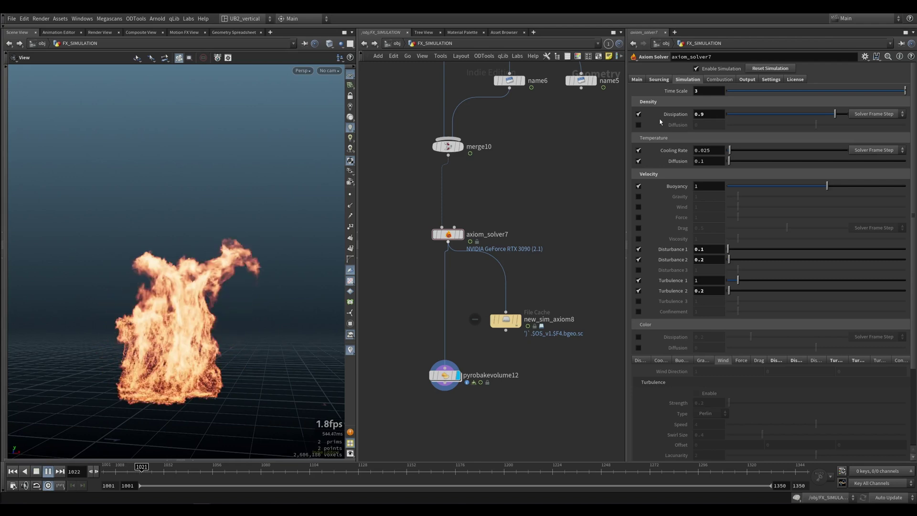
Set the solver's Substeps to 1 and replay the fire up to frame 1013
left_click(637, 79)
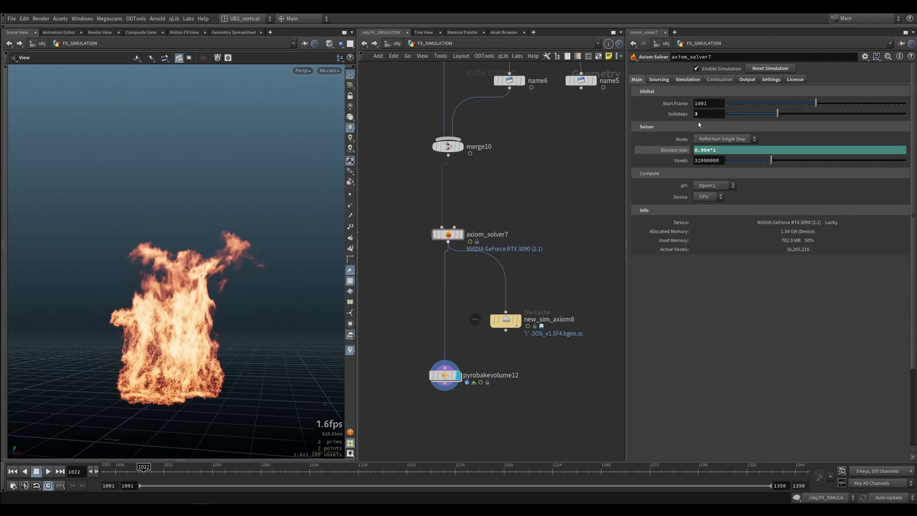
type("1")
key("Return")
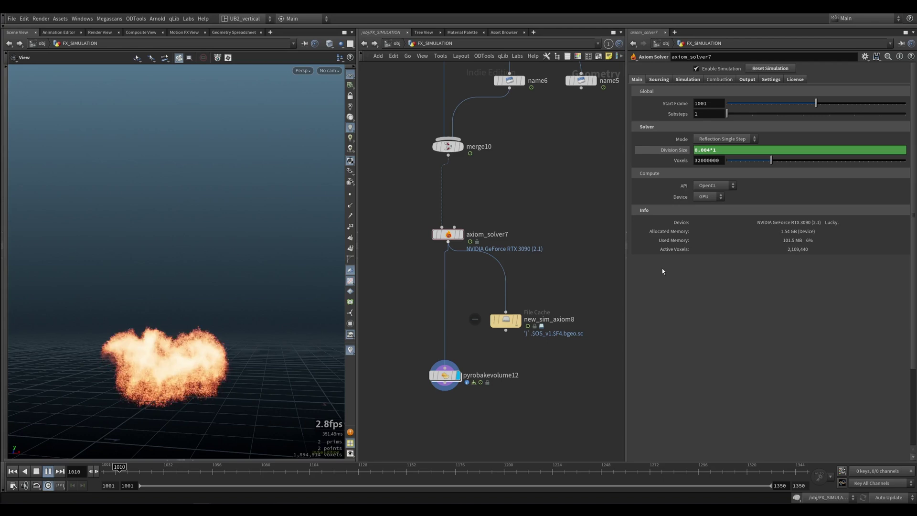
key("Escape")
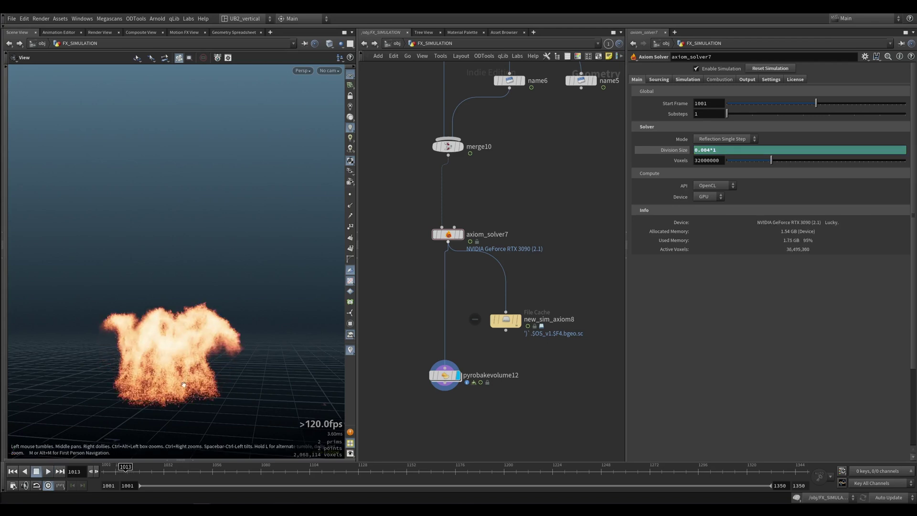
middle_click_drag(158, 364, 169, 356)
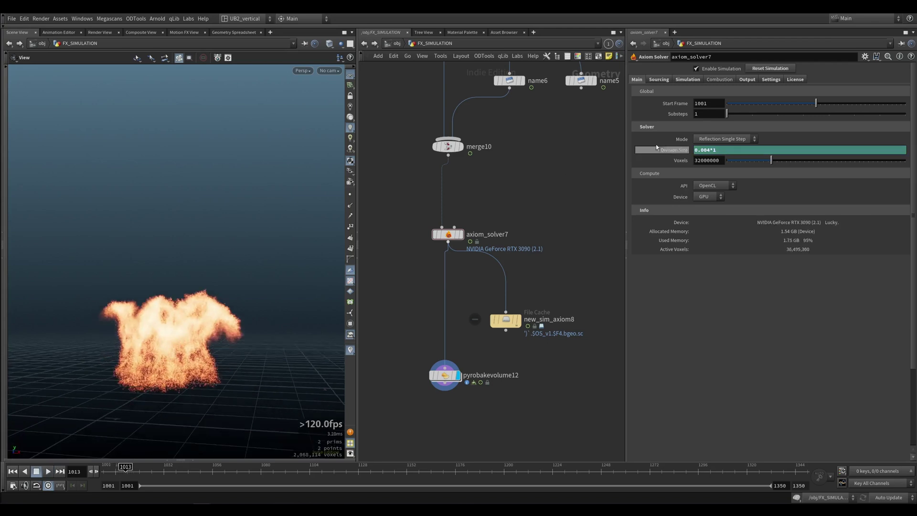
Disable Disturbance 1, Disturbance 2, Turbulence 1 and Turbulence 2, replay the fire, and return to the first frame
left_click(703, 113)
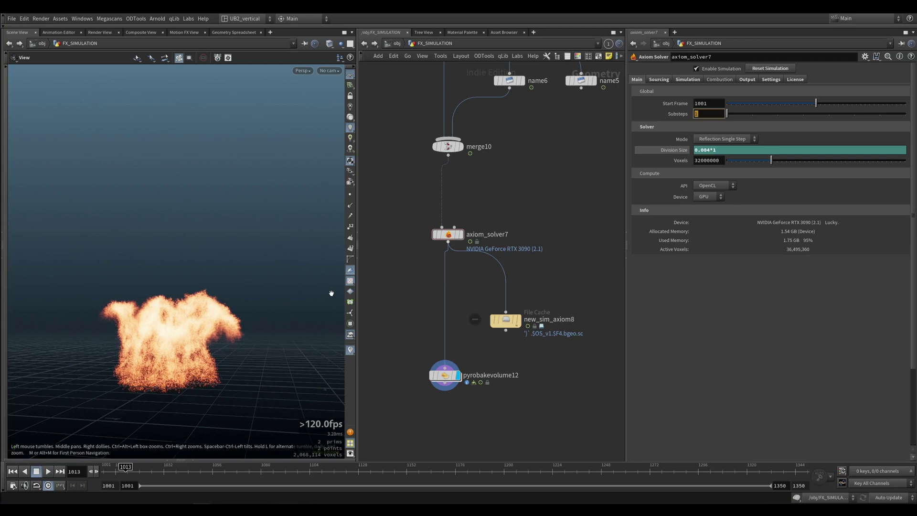
left_click(687, 80)
left_click(638, 281)
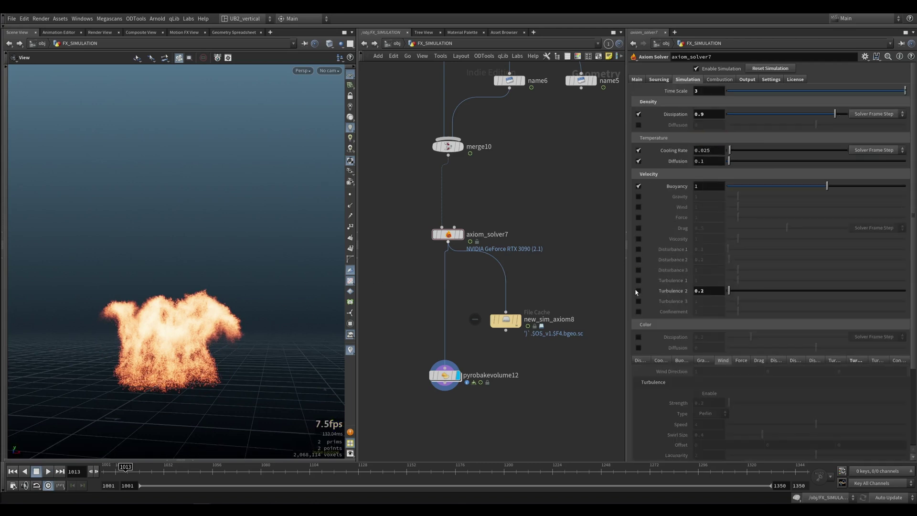
left_click(636, 291)
key("ctrl+Up")
key("Up")
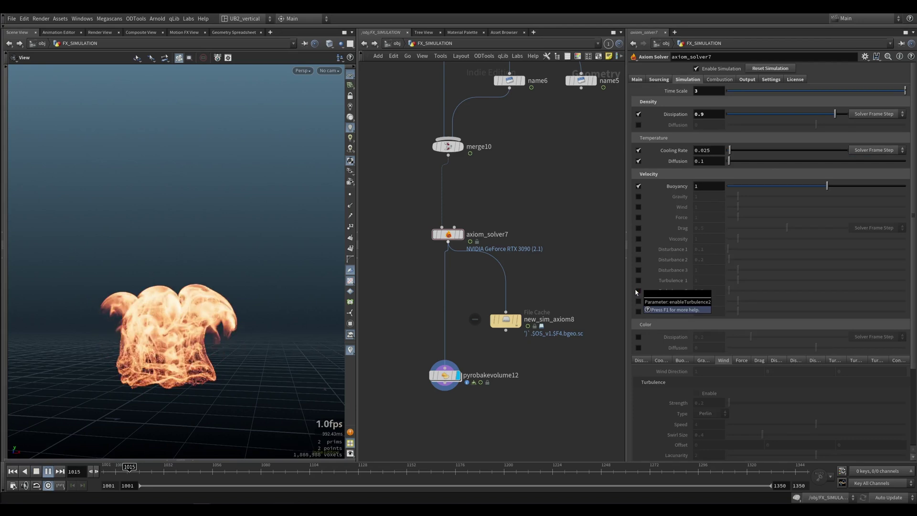
key("Up")
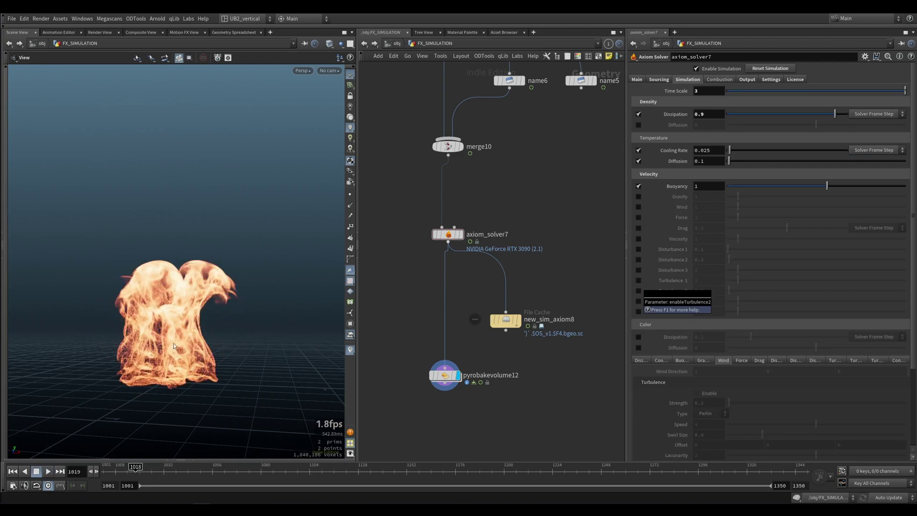
left_click_drag(173, 343, 140, 364)
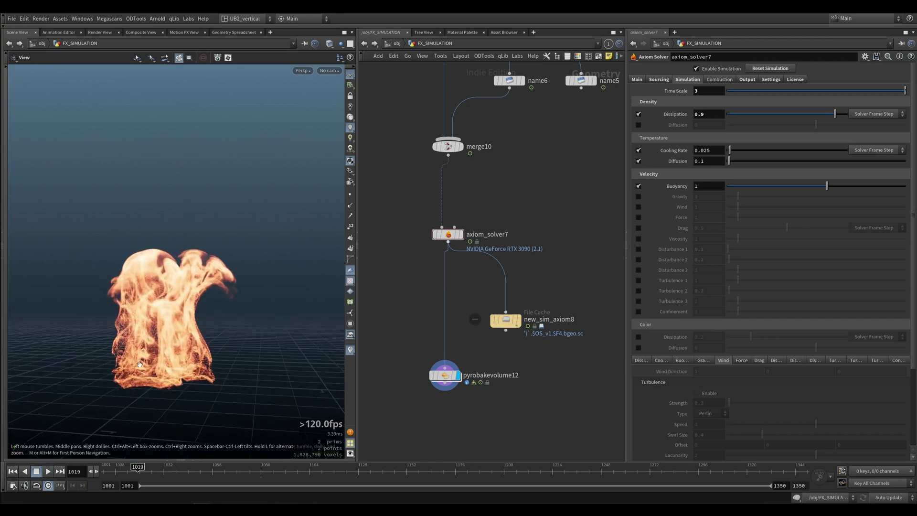
key("Up")
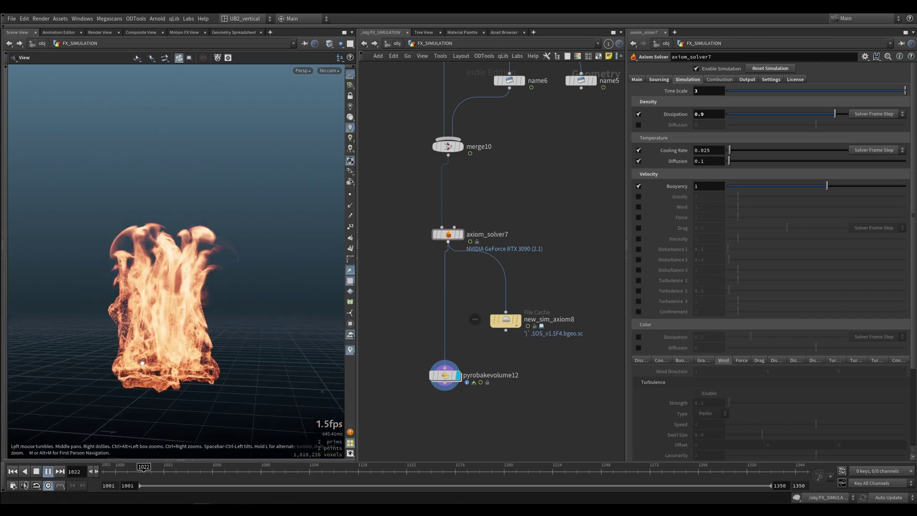
key("Up")
key("ctrl+Up")
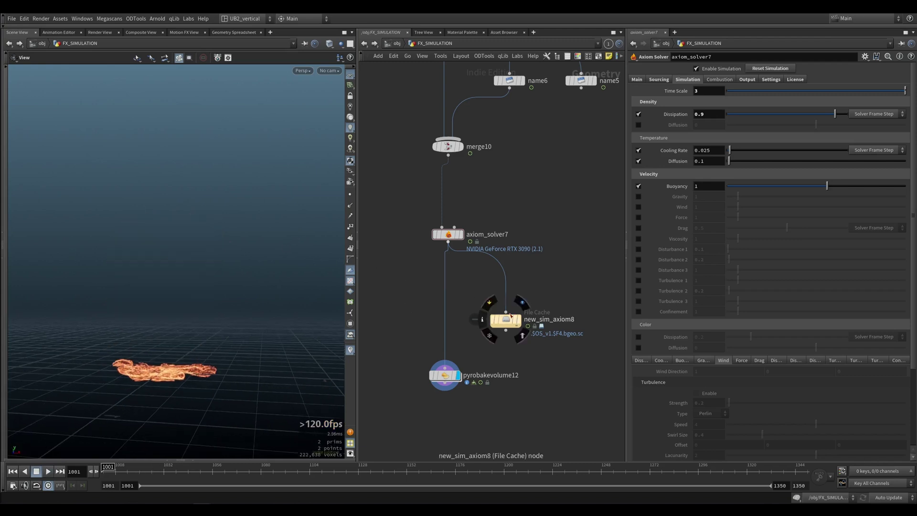
Set the solver's Substeps to 3 and replay the fire up to frame 1028
left_click(636, 79)
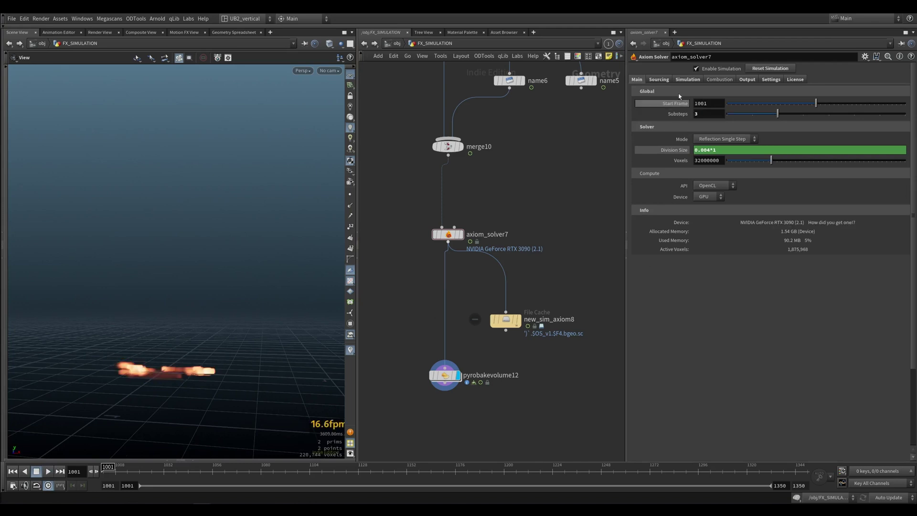
left_click(688, 79)
key("Up")
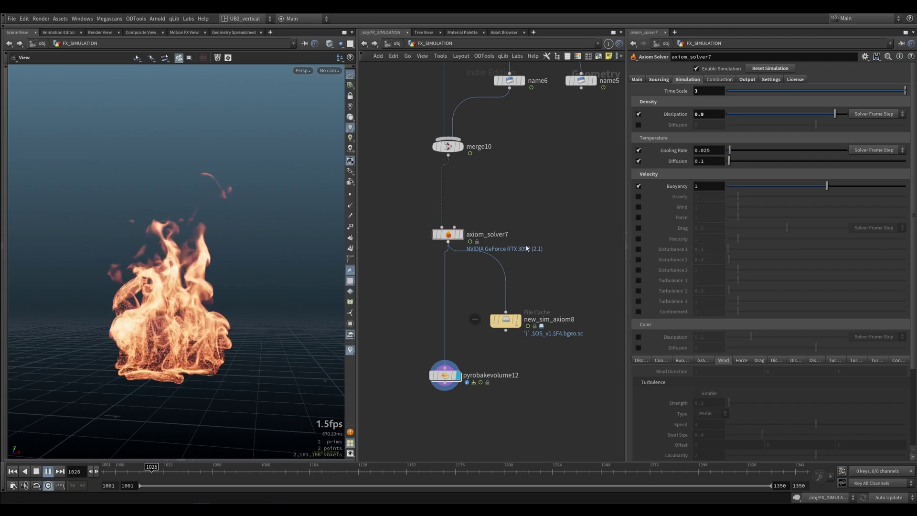
key("Up")
left_click_drag(198, 315, 158, 304)
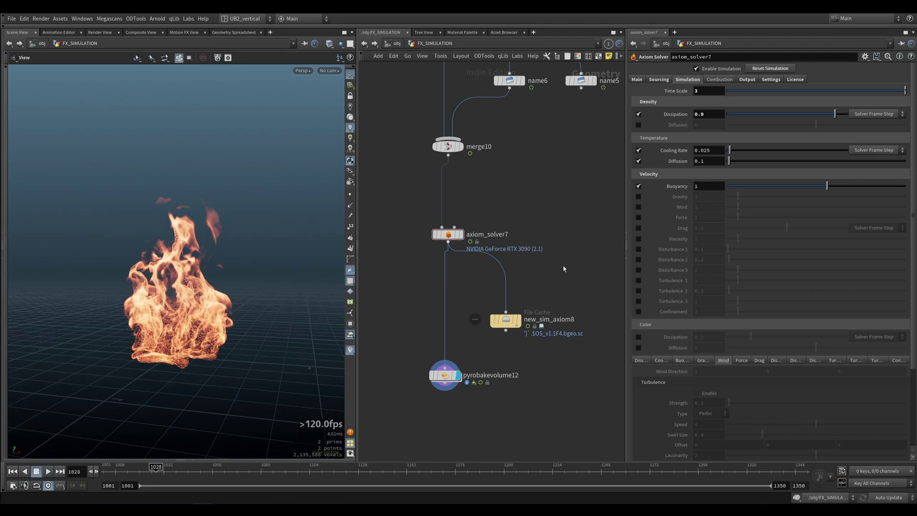
Enable Disturbance 1, Disturbance 2, Turbulence 1 and Turbulence 2, and replay the fire from the first frame to frame 1024
left_click(638, 249)
left_click(638, 291)
left_click(638, 259)
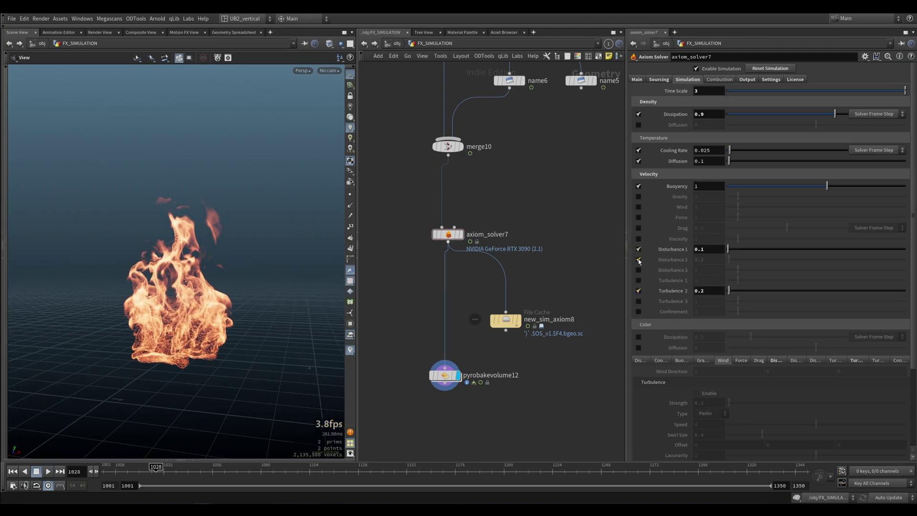
left_click(638, 281)
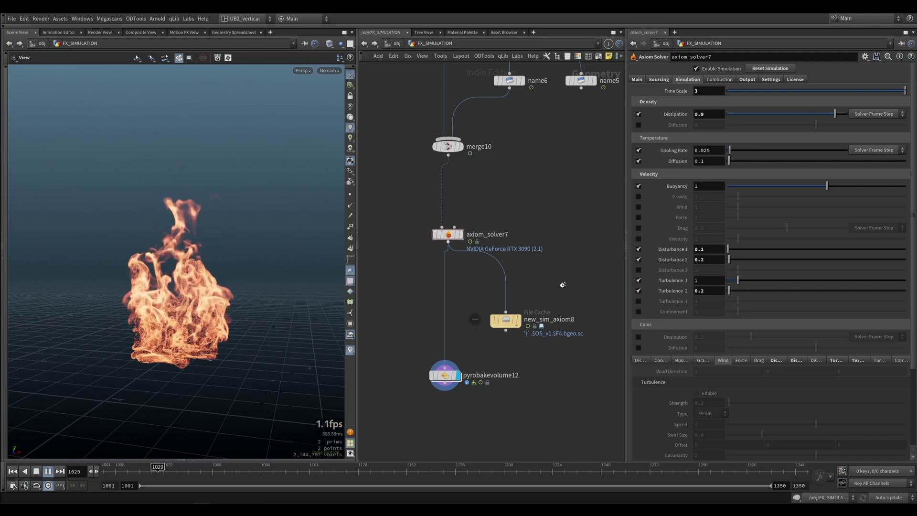
key("Up")
key("ctrl+Up")
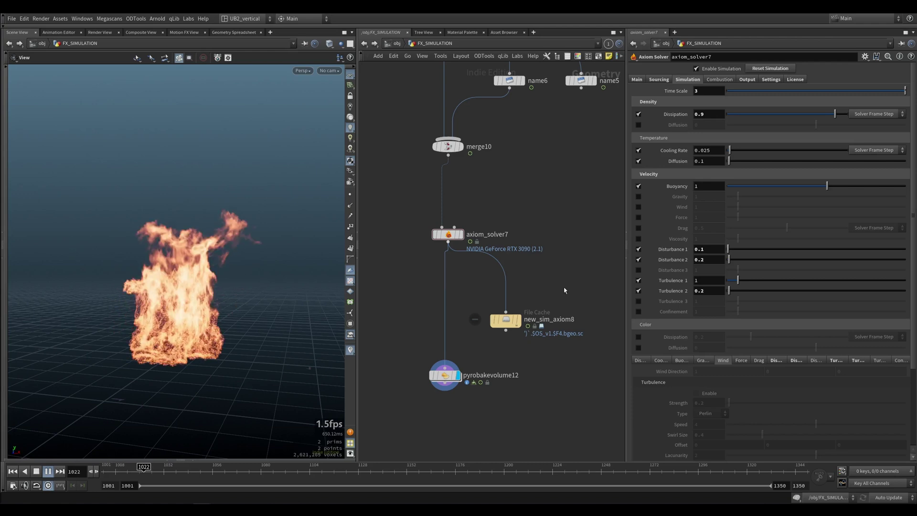
key("Up")
Display pyrobakevolume9 in the axiom_solver5 branch and inspect its fire at frame 1024
scroll(203, 281, "down", 5)
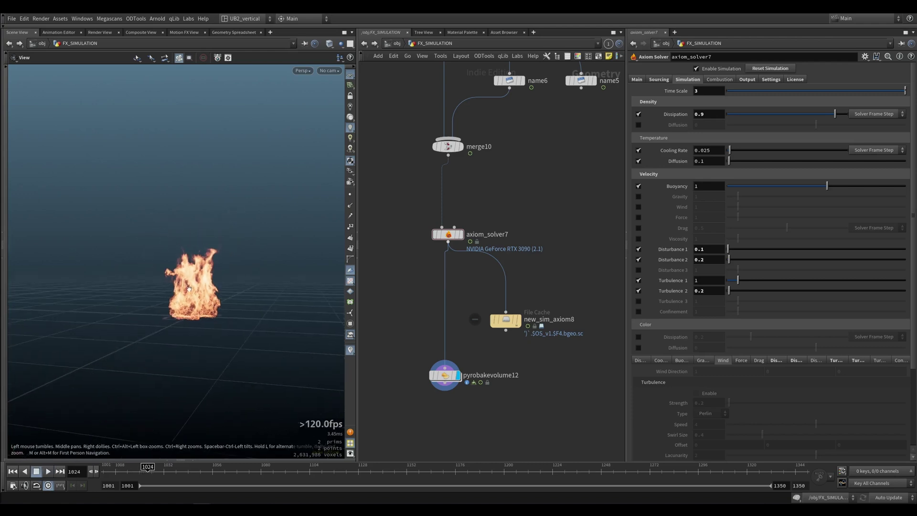
left_click_drag(202, 281, 212, 319)
scroll(456, 264, "down", 10)
scroll(490, 284, "up", 10)
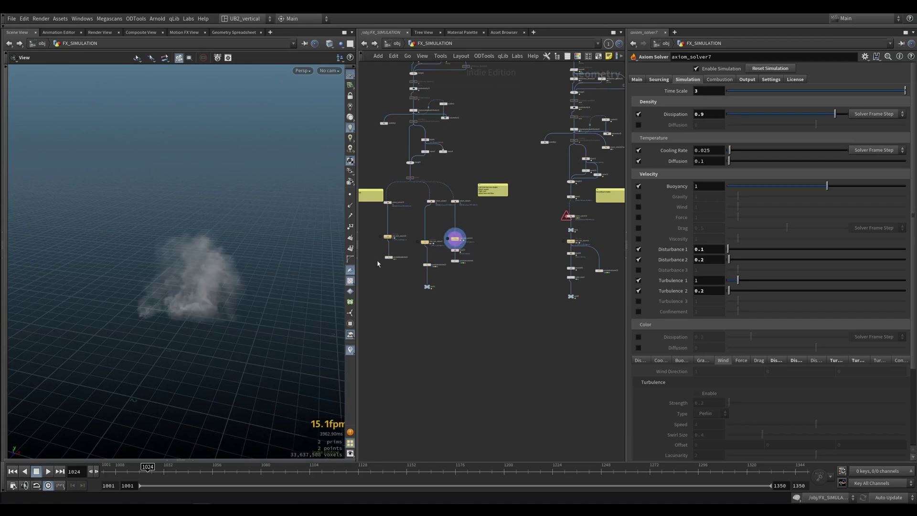
key("r")
left_click(454, 260)
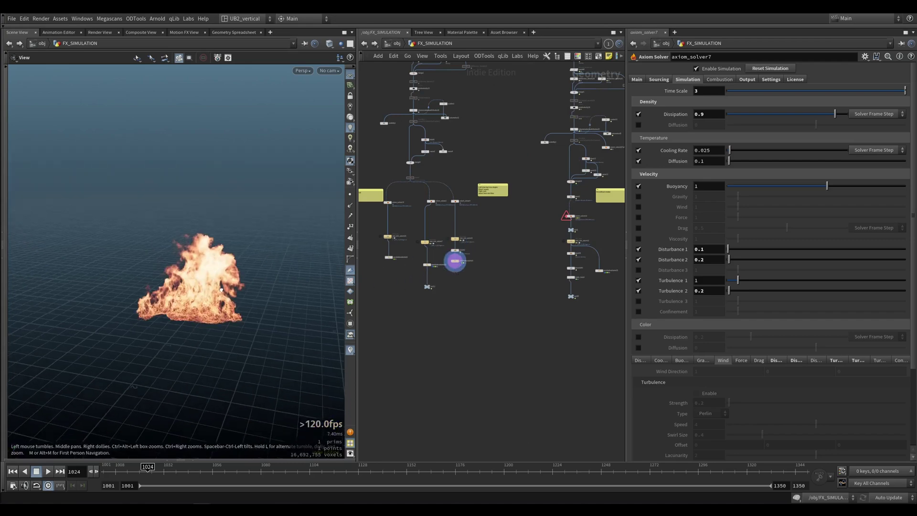
left_click_drag(223, 297, 291, 262)
scroll(291, 262, "up", 4)
Read the sticky note about voxels, VRAM and simulation time beside axiom_solver5
scroll(483, 210, "up", 7)
middle_click_drag(505, 149, 493, 212)
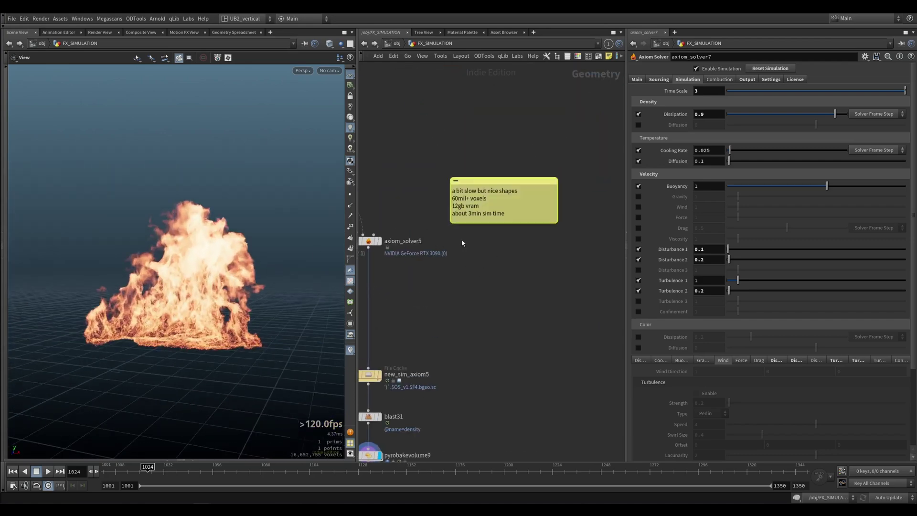
scroll(481, 227, "down", 4)
left_click_drag(484, 205, 479, 210)
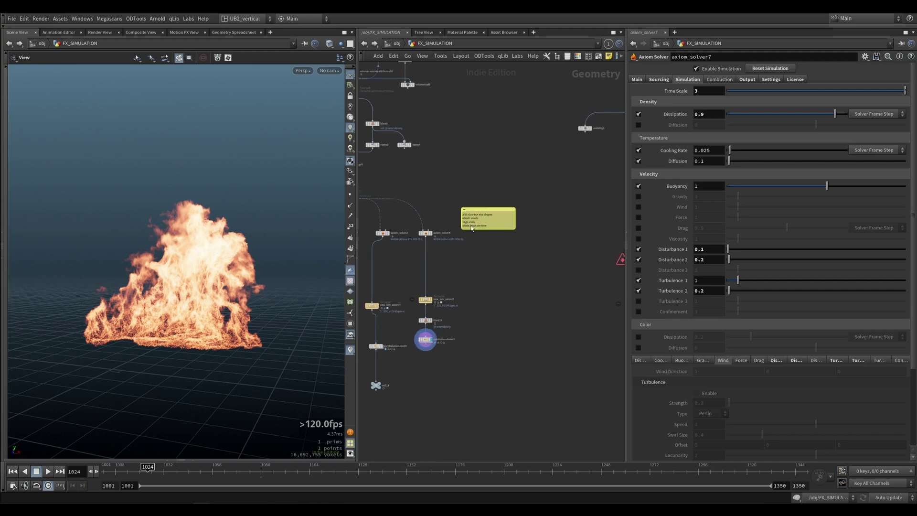
Display pyrobakevolume20 in the neighbouring branch and examine its fire up close at frames 1065 and 1072
left_click_drag(210, 298, 174, 330)
middle_click_drag(369, 276, 408, 251)
key("r")
left_click(414, 321)
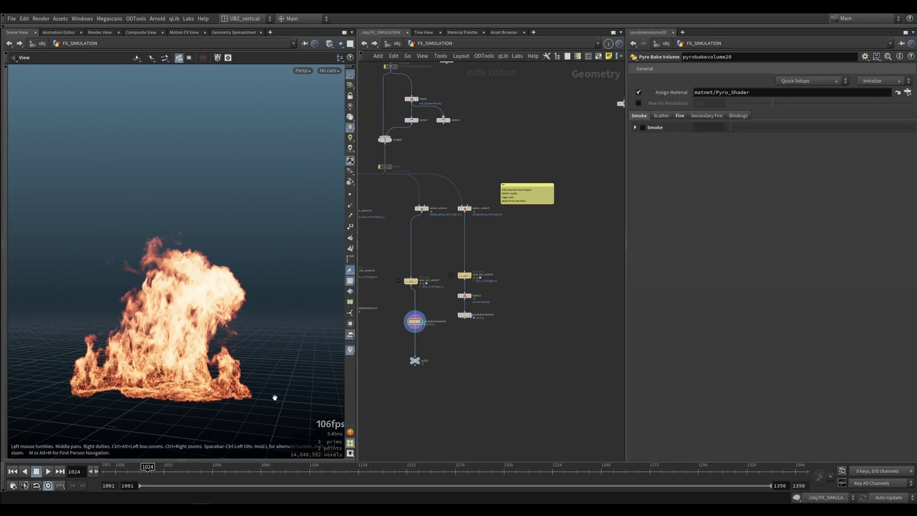
left_click(237, 471)
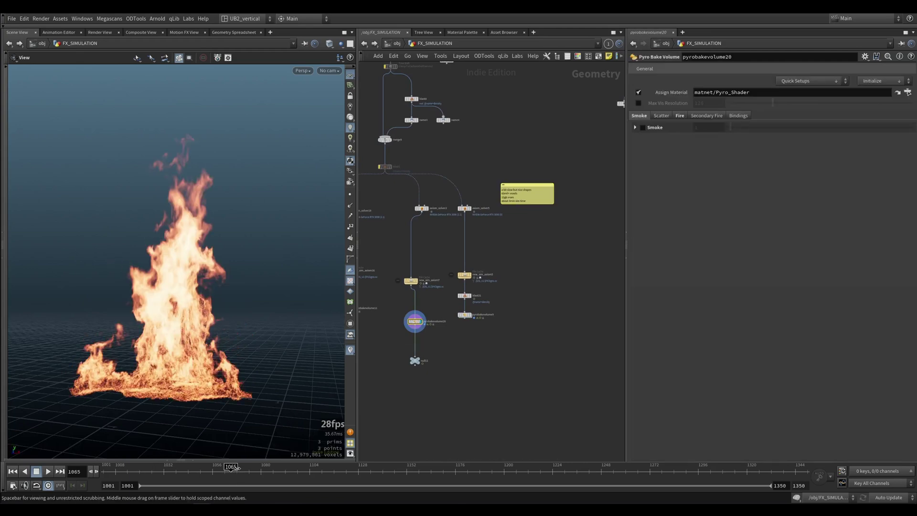
mouse_move(249, 406)
left_mouse_down()
mouse_move(260, 376)
mouse_move(278, 379)
mouse_move(151, 368)
mouse_move(160, 396)
mouse_move(205, 306)
mouse_move(177, 349)
left_mouse_up()
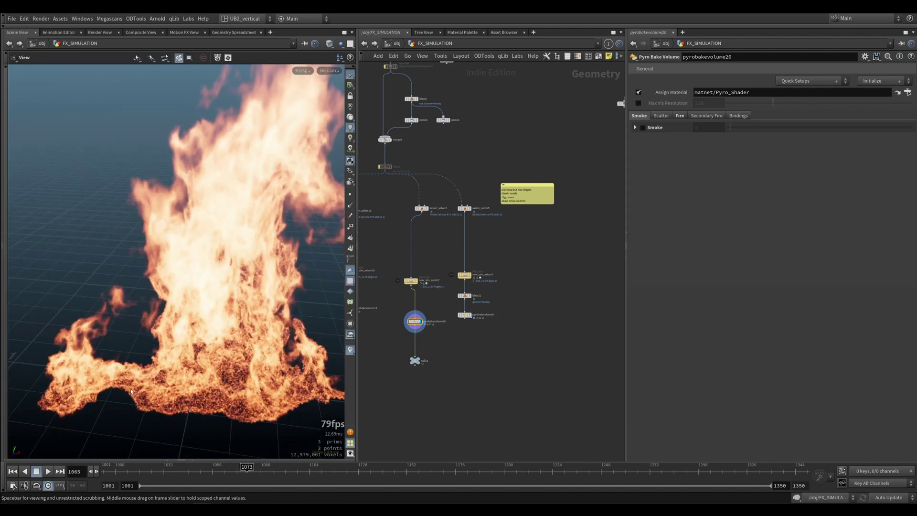
right_click_drag(95, 373, 148, 253)
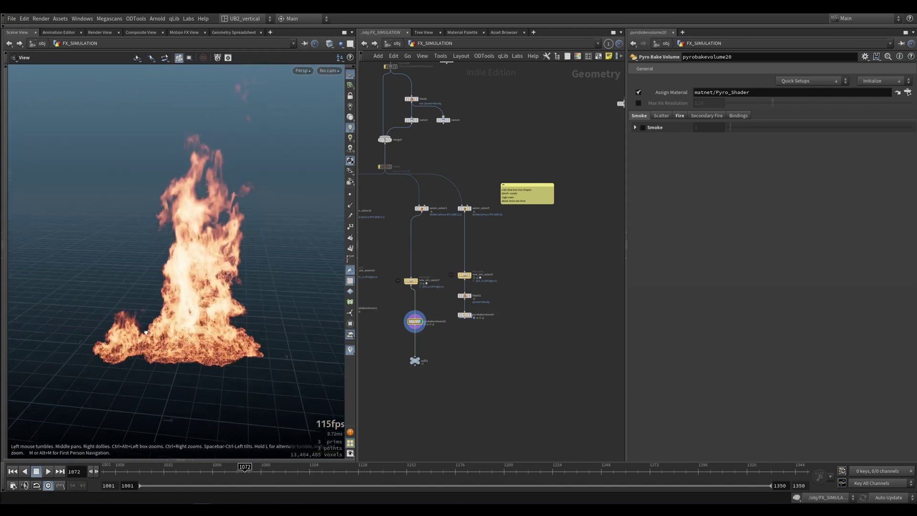
left_click_drag(148, 253, 152, 214)
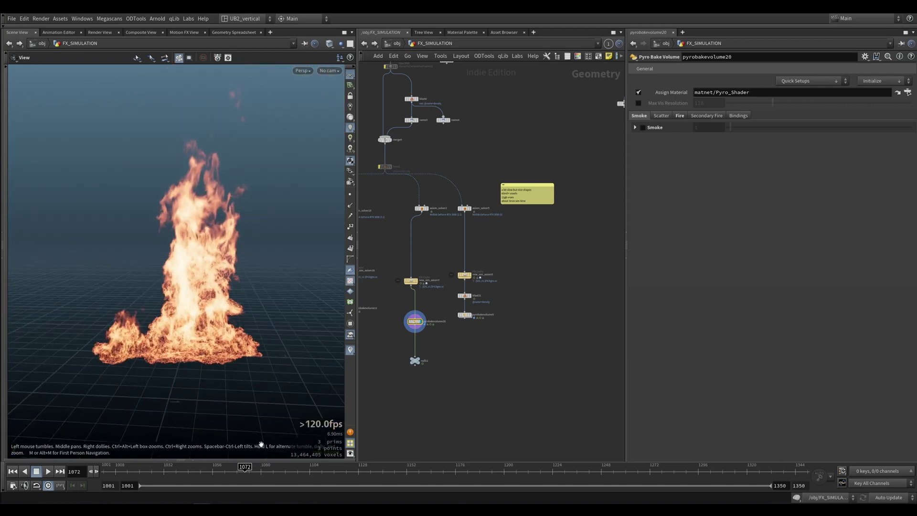
Frame the pyrobakevolume20 fire in the viewport and launch a flipbook render of frames 1001 to 1350
left_click_drag(225, 389, 230, 356)
key("alt+f")
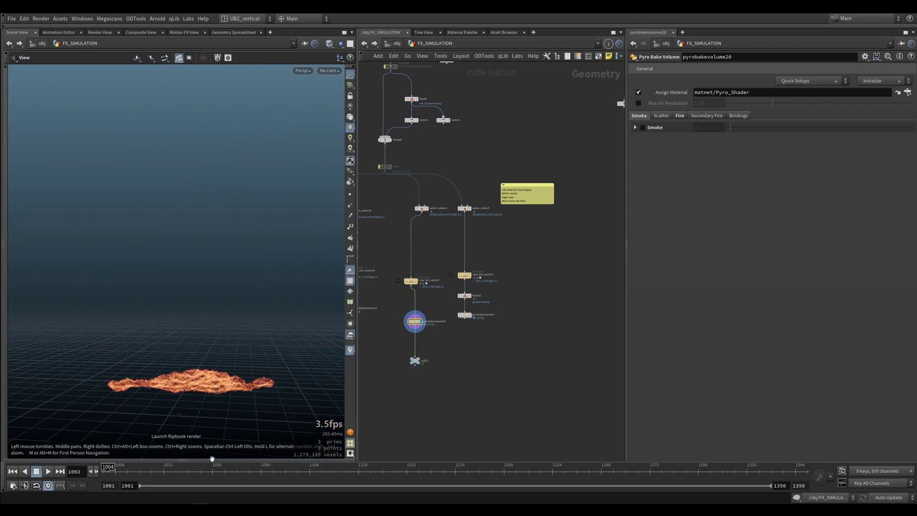
right_click_drag(272, 289, 239, 334)
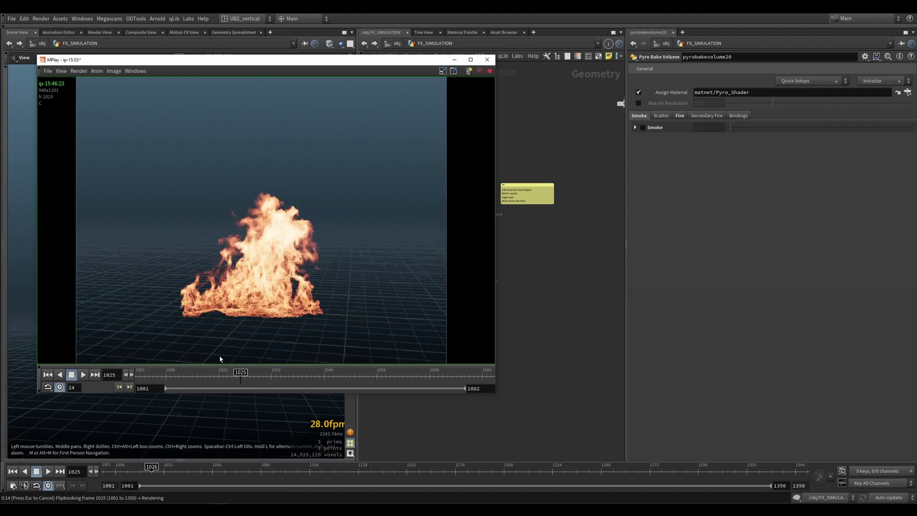
Play and scrub through the flipbook frames in MPlay during the render, and switch back to Houdini
left_click(83, 374)
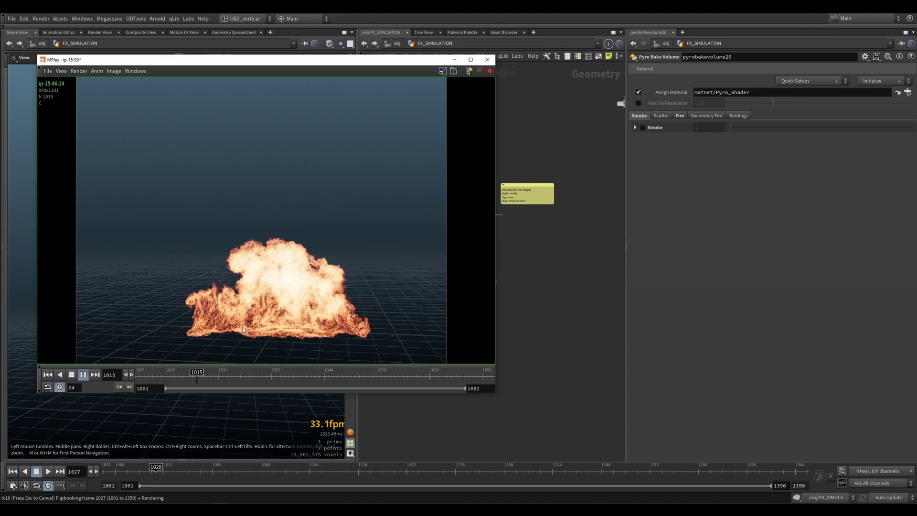
key("space")
left_click_drag(224, 376, 213, 377)
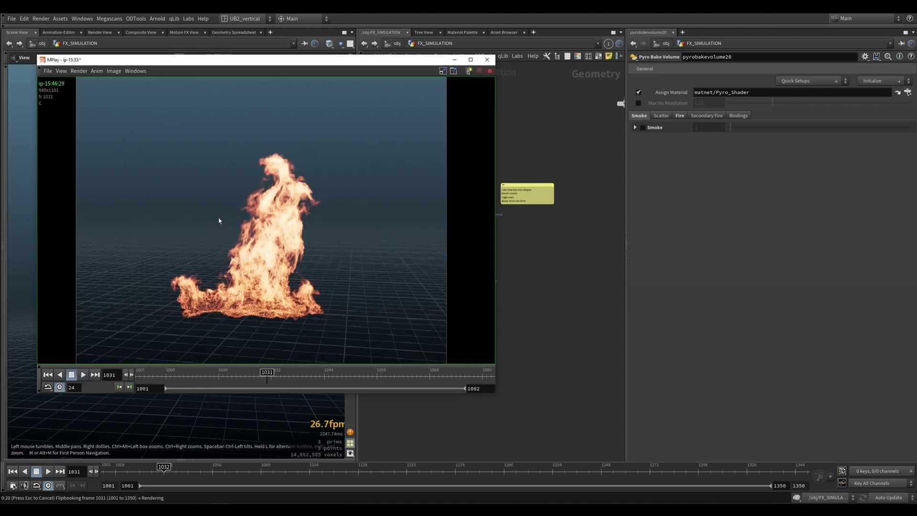
left_click_drag(213, 376, 160, 375)
key("Up")
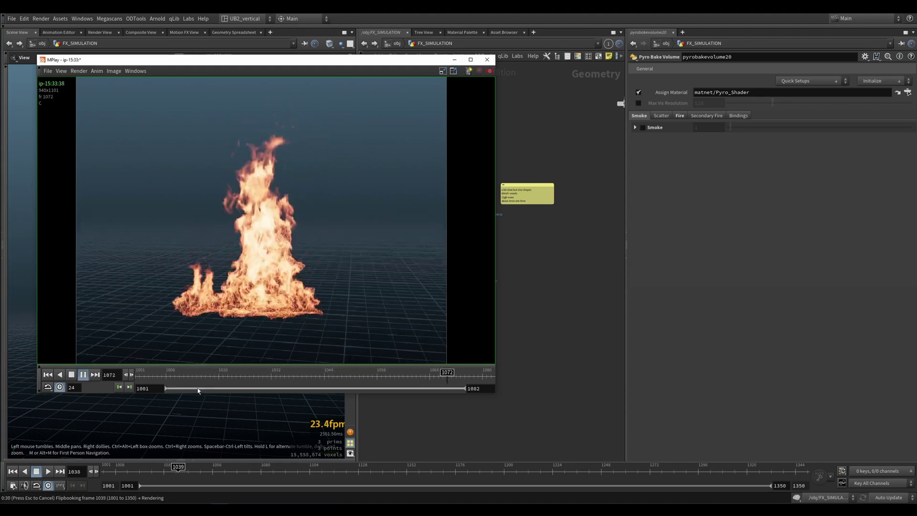
mouse_move(198, 389)
left_mouse_down()
mouse_move(184, 380)
mouse_move(267, 379)
mouse_move(172, 379)
mouse_move(209, 378)
left_mouse_up()
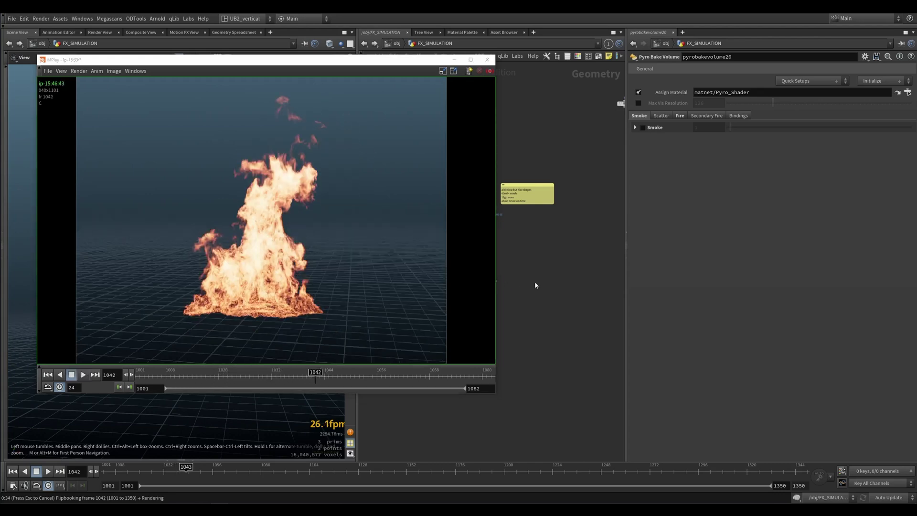
key("alt+Tab")
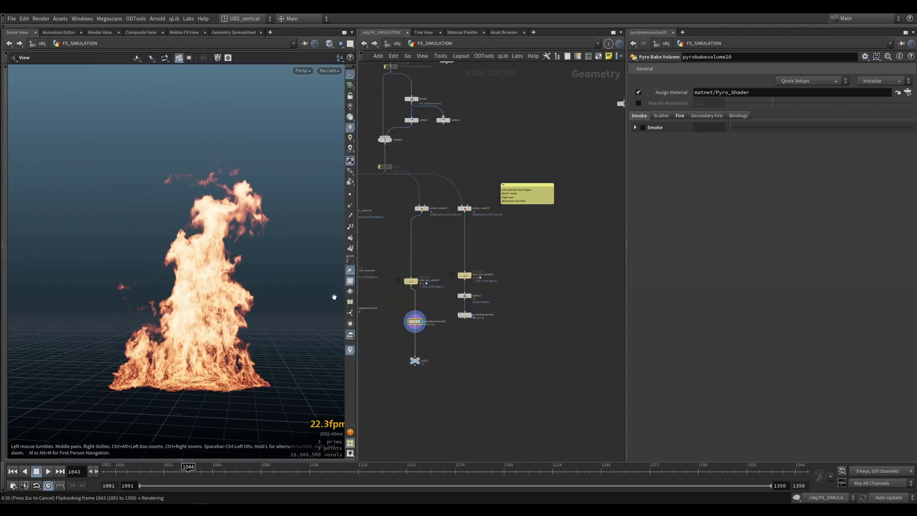
Cancel the running flipbook, and display and frame pyrobakevolume17 below new_sim_axiom14 in another branch
key("Escape")
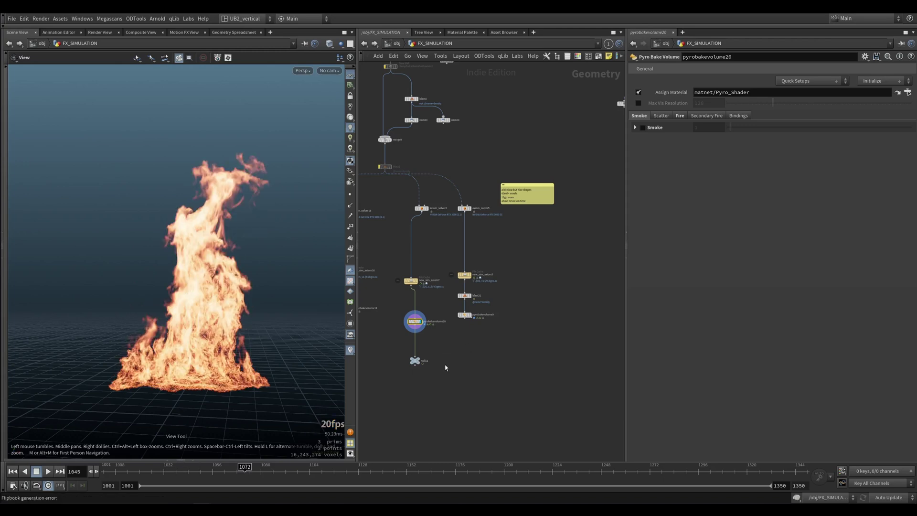
scroll(446, 354, "down", 10)
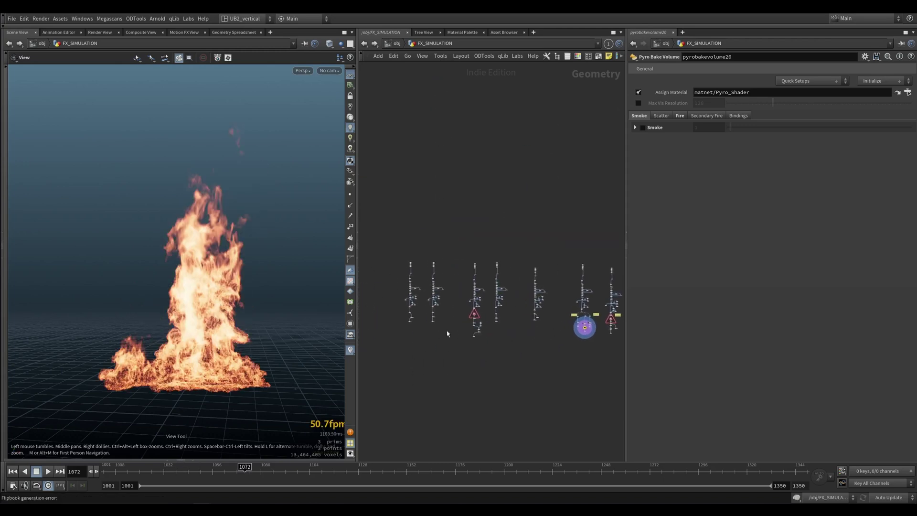
scroll(433, 325, "up", 9)
key("r")
left_click(431, 297)
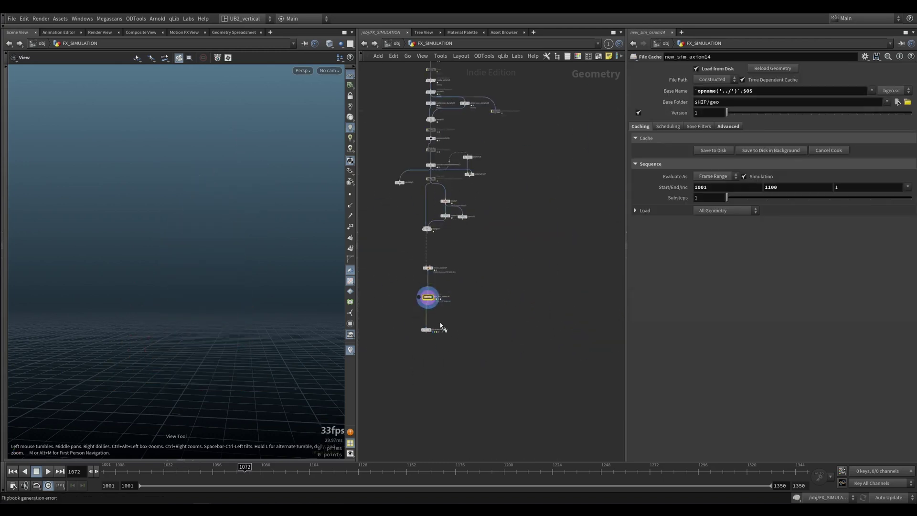
left_click(426, 329)
key("f")
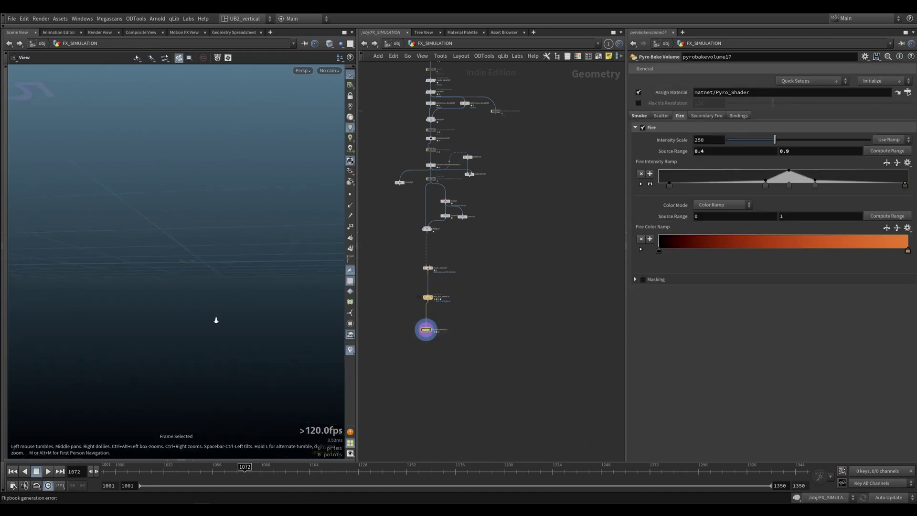
Display pyrobakevolume14 in the neighbouring branch and play its fire from the first frame, stopping at frame 1022
scroll(403, 322, "up", 5)
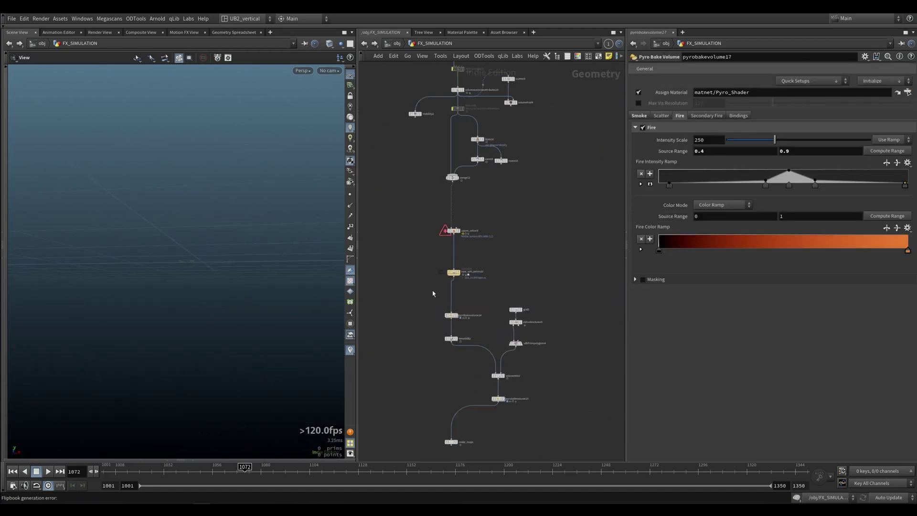
left_click(432, 315)
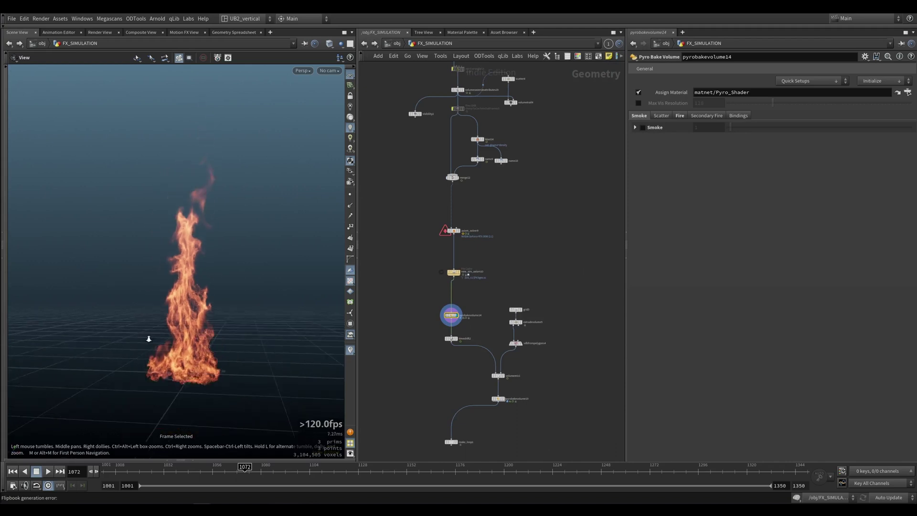
key("Up")
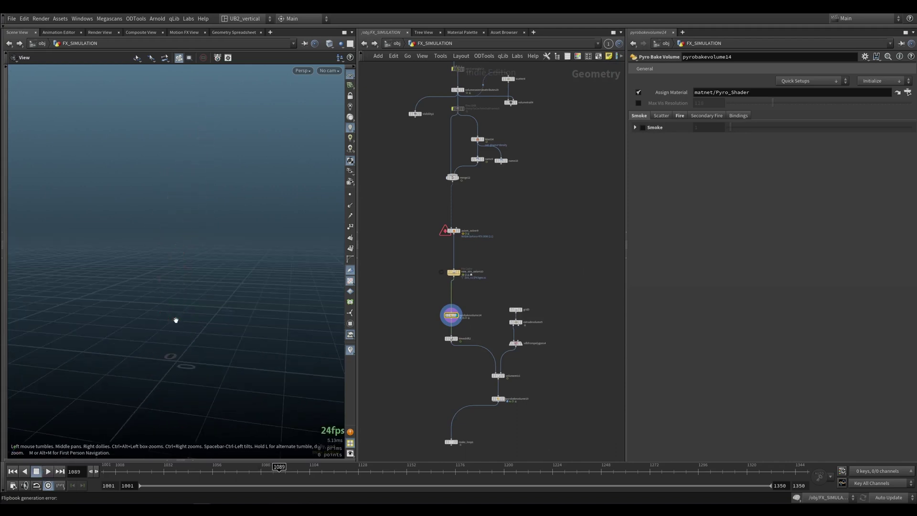
key("ctrl+Up")
key("Up")
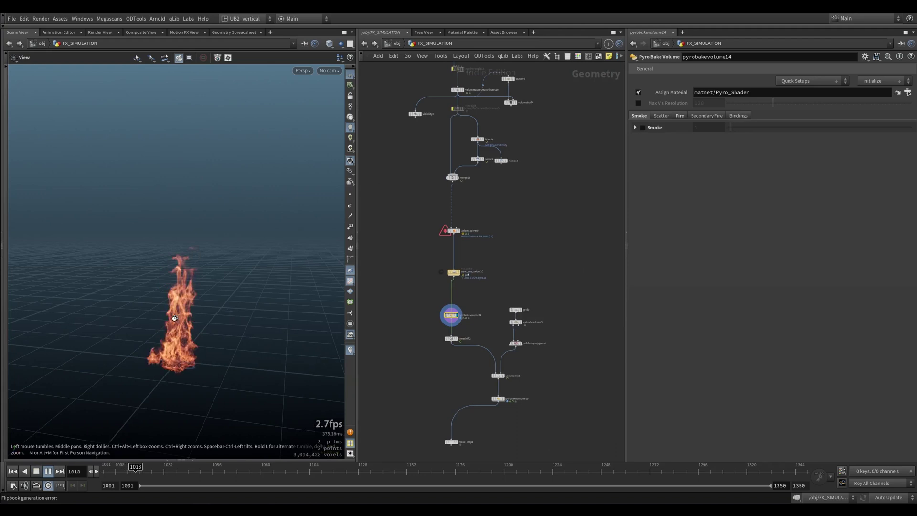
key("Up")
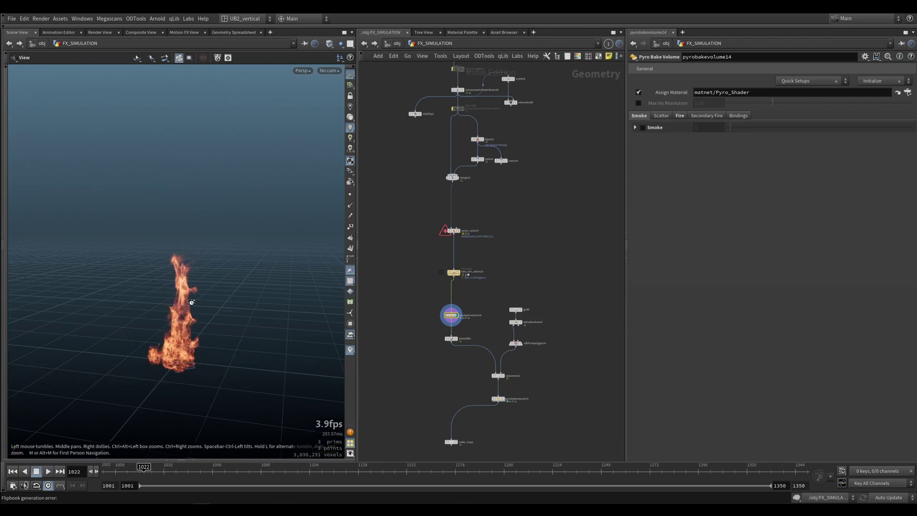
Display pyrobakevolume13 in the next branch and play its smaller fire from the first frame for comparison
scroll(415, 281, "down", 6)
scroll(475, 274, "up", 6)
left_click_drag(501, 316, 534, 337)
key("r")
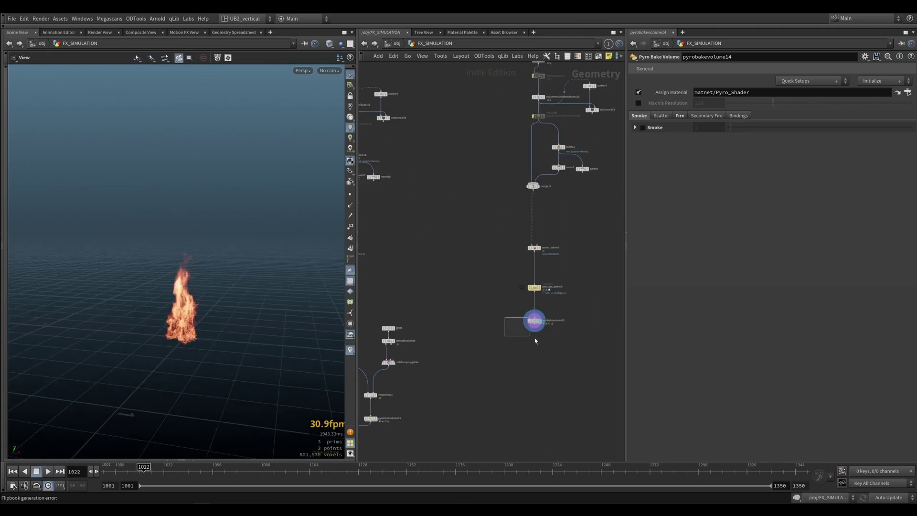
key("Up")
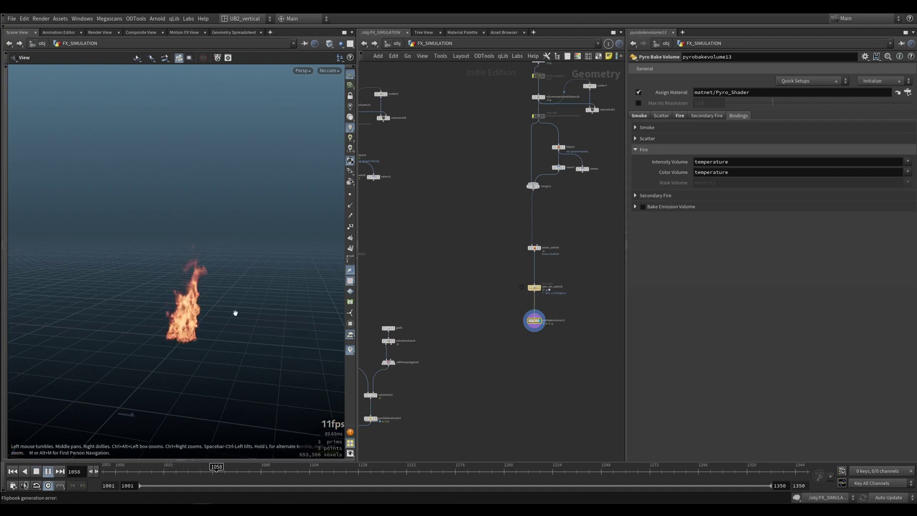
key("ctrl+Up")
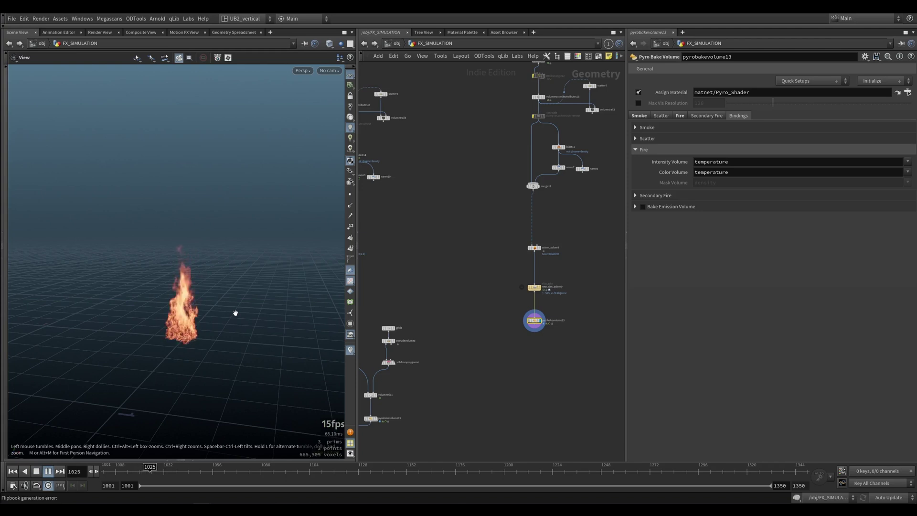
Display pyrobakevolume17 at frame 1032, move in close on its fire and launch a flipbook of frames 1001 to 1350
scroll(456, 279, "down", 6)
middle_click_drag(363, 304, 520, 334)
scroll(457, 308, "up", 5)
key("r")
left_click(428, 305)
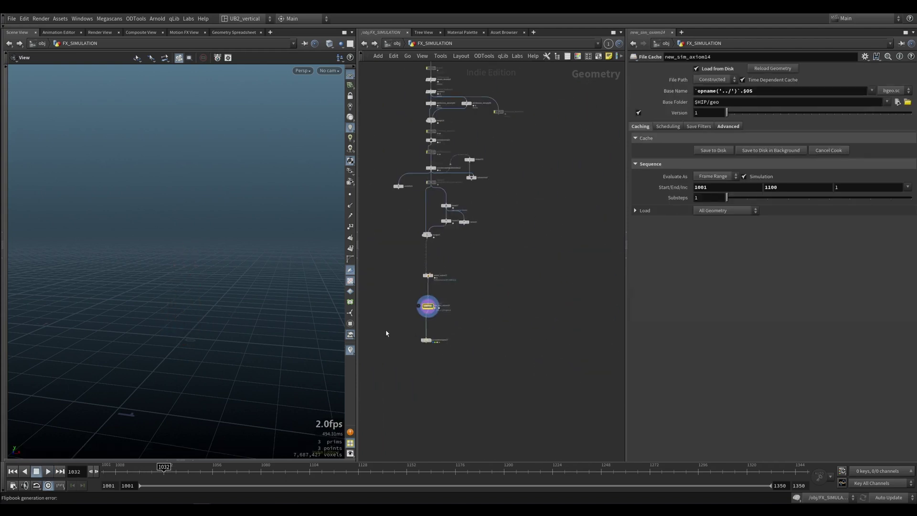
middle_click_drag(387, 333, 429, 322)
left_click(467, 332)
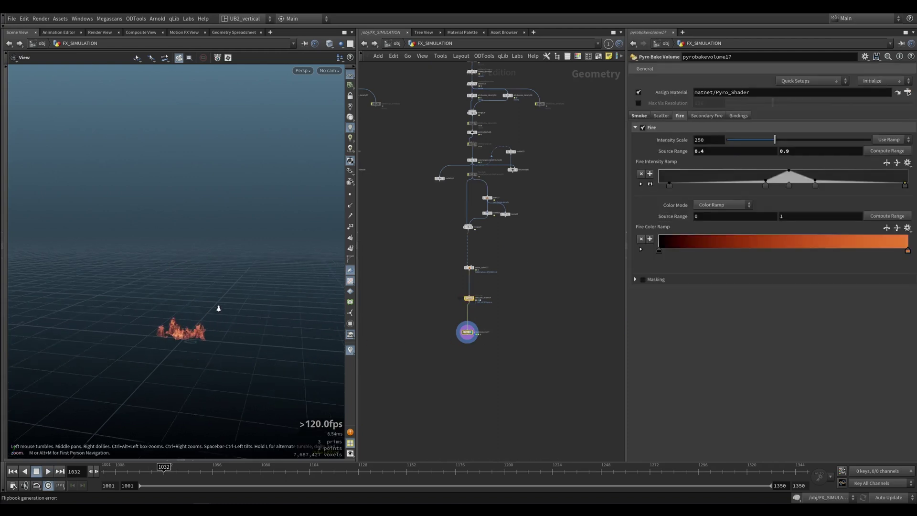
right_click_drag(219, 308, 311, 258)
key("alt+f")
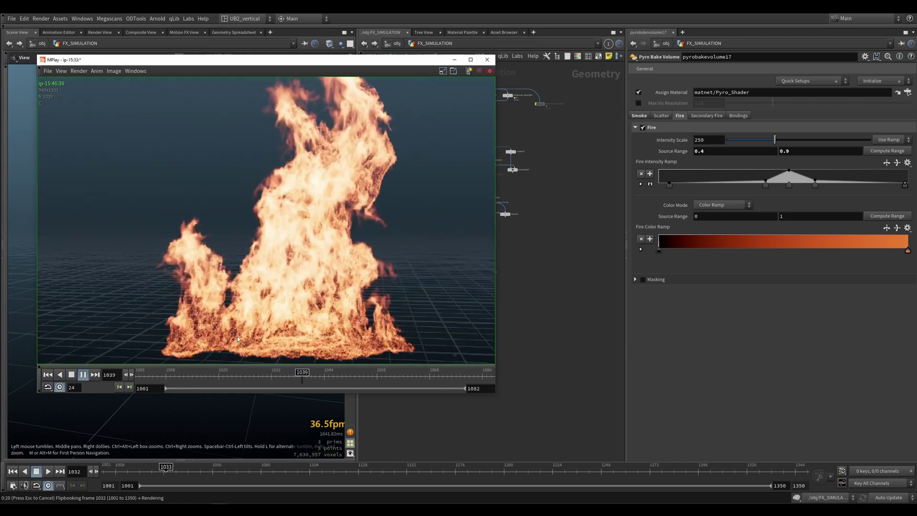
Scrub and play the early frames in MPlay to compare the low fire's flipbook with the previous tall fire
left_click(170, 378)
left_click(169, 378)
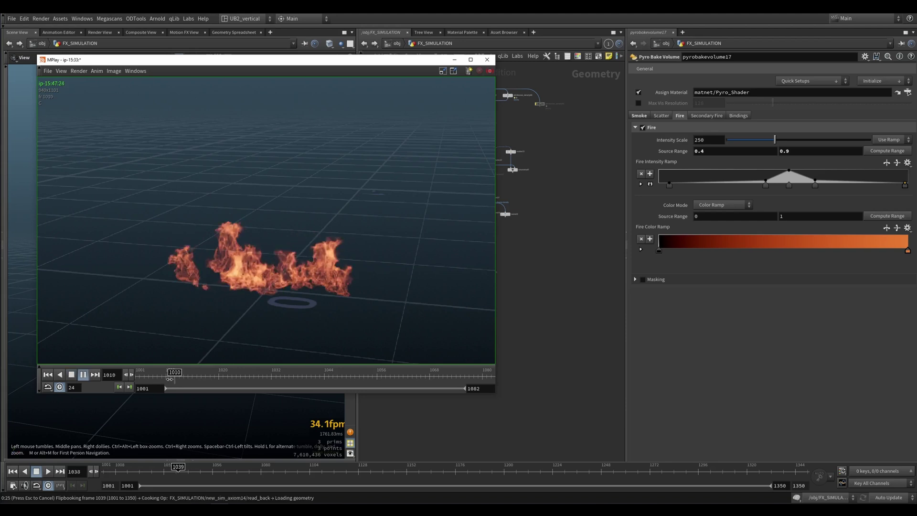
left_click(169, 378)
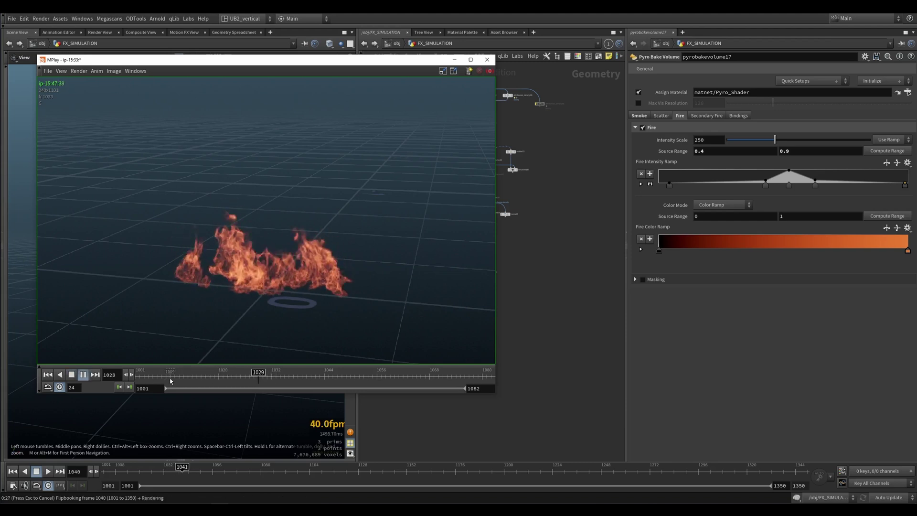
left_click(169, 378)
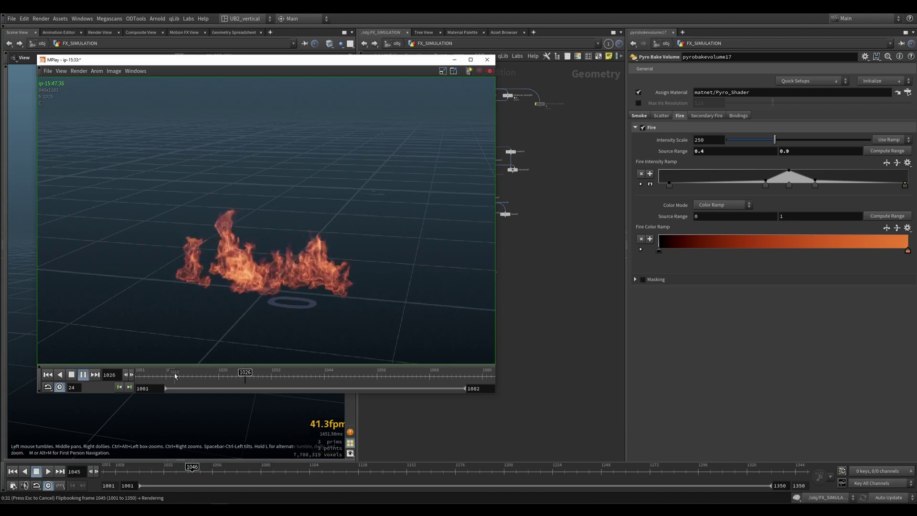
left_click(175, 375)
left_click(165, 377)
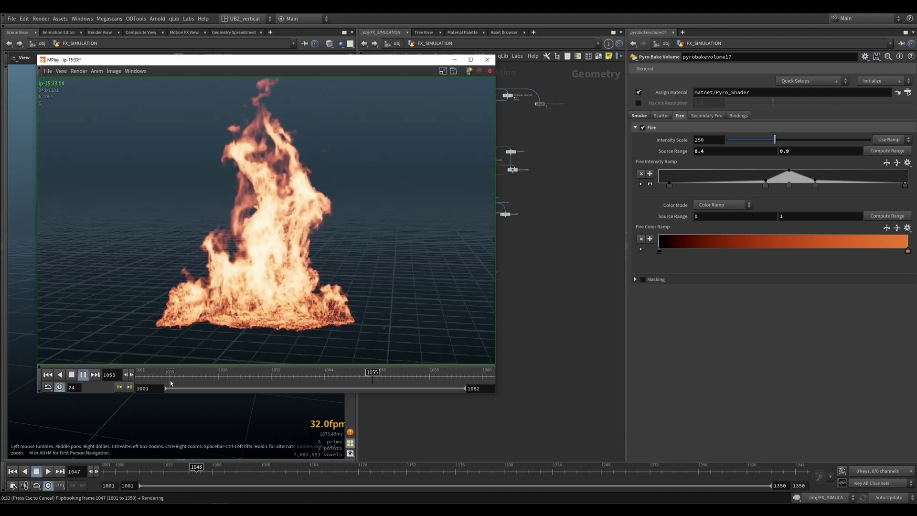
left_click(167, 381)
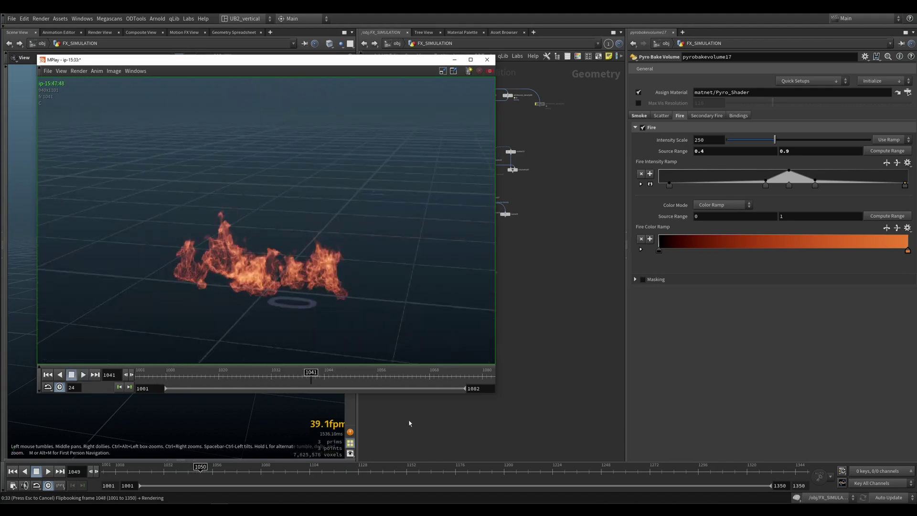
Cancel the flipbook and locate the branch with the "fire without smoke" sticky note and axiom_solver10
key("Escape")
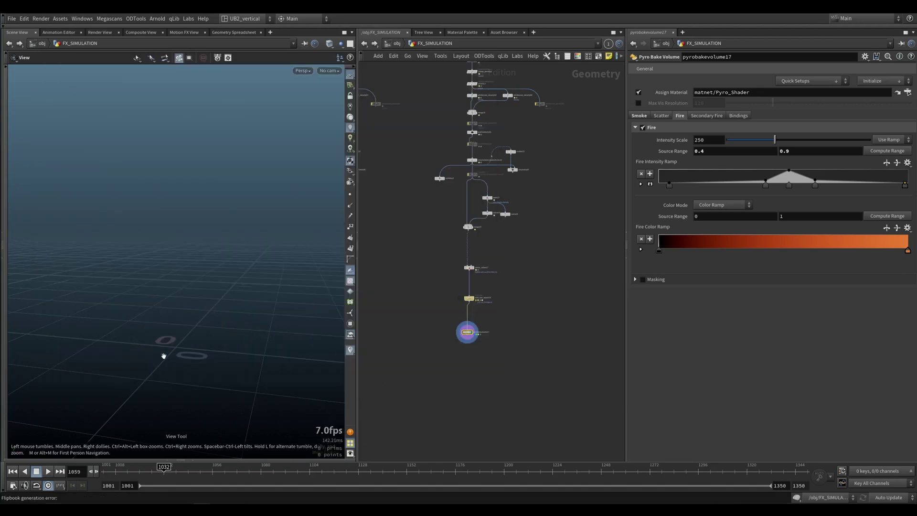
right_click_drag(164, 355, 295, 325)
scroll(545, 260, "down", 6)
middle_click_drag(558, 278, 419, 289)
middle_click_drag(512, 329, 379, 317)
middle_click_drag(586, 258, 499, 251)
scroll(498, 252, "up", 3)
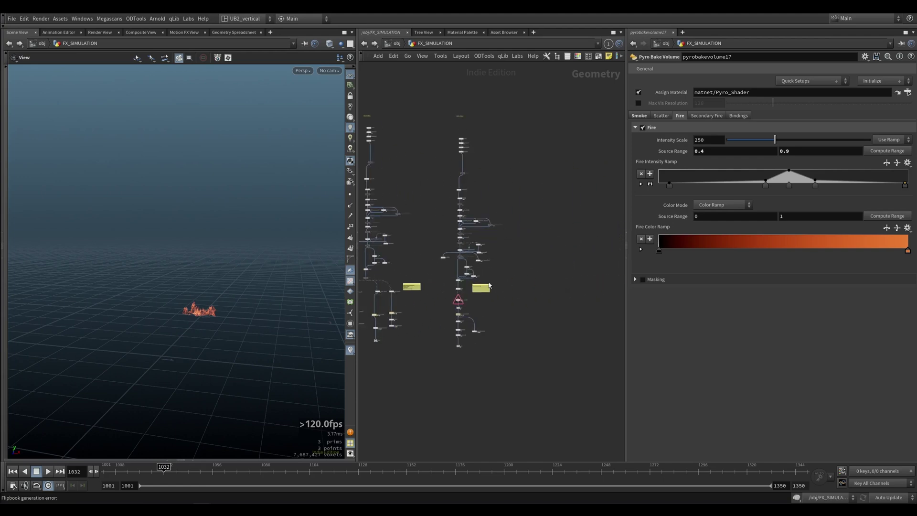
scroll(489, 286, "up", 5)
scroll(479, 283, "down", 3)
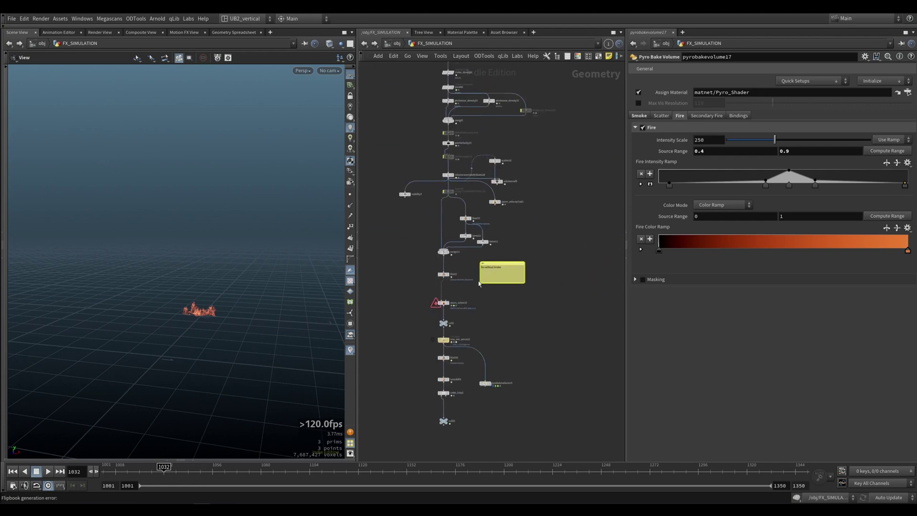
middle_click_drag(479, 283, 465, 331)
scroll(444, 306, "up", 5)
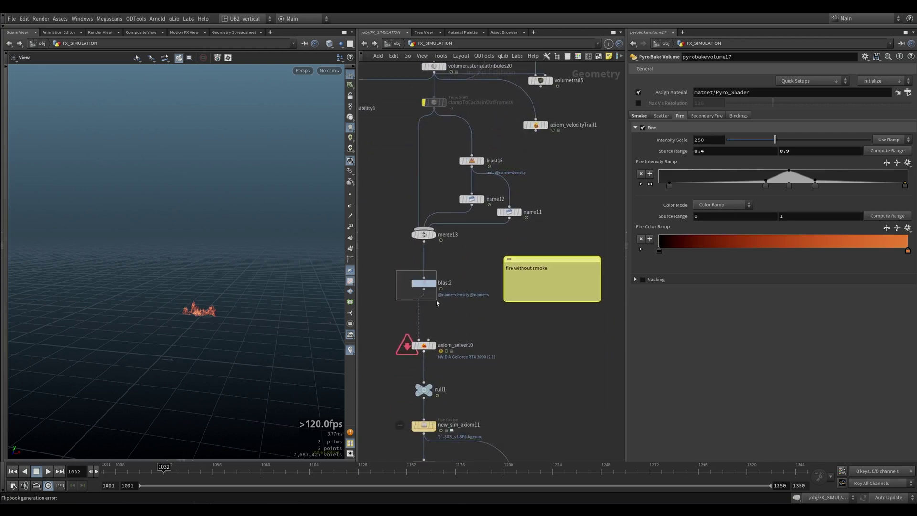
Display blast2 above axiom_solver10 and inspect its node information and the volumes it deletes
left_click(424, 283)
middle_click(428, 284)
left_click(431, 283)
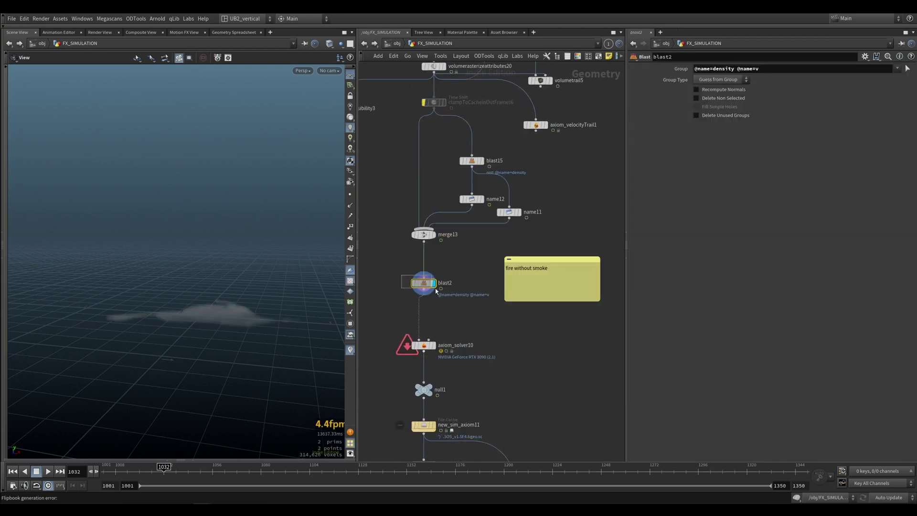
middle_click(436, 292)
Display axiom_solver10, simulate from frame 1001 to 1012 and inspect the solver's node information
left_click(432, 345)
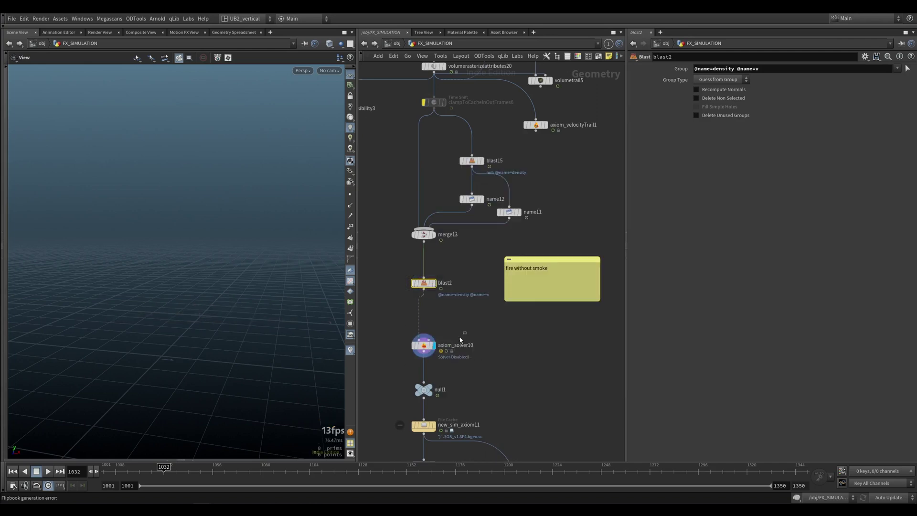
left_click(424, 345)
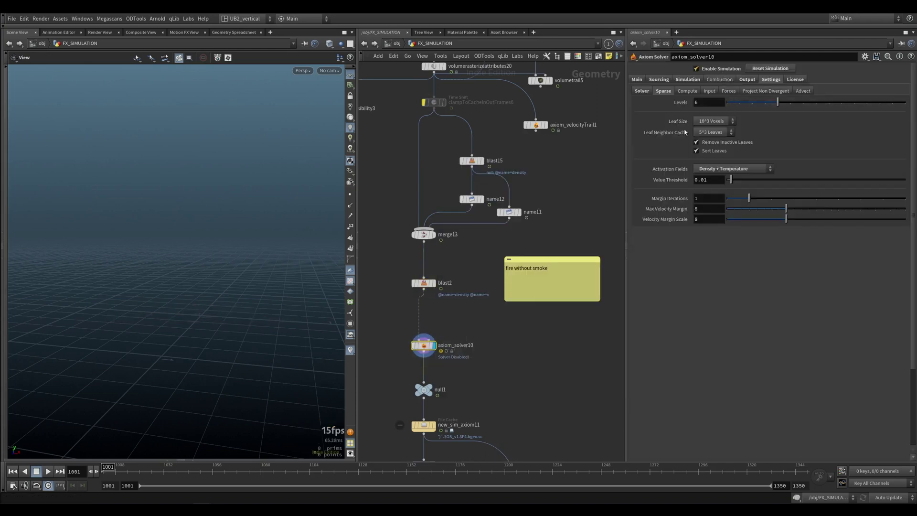
middle_click_drag(454, 345, 466, 320)
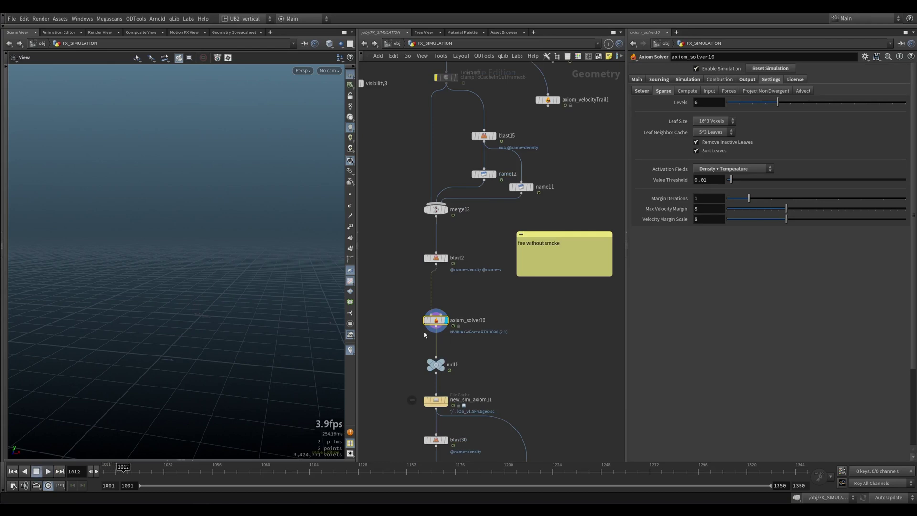
middle_click_drag(433, 341, 437, 336)
middle_click(434, 317)
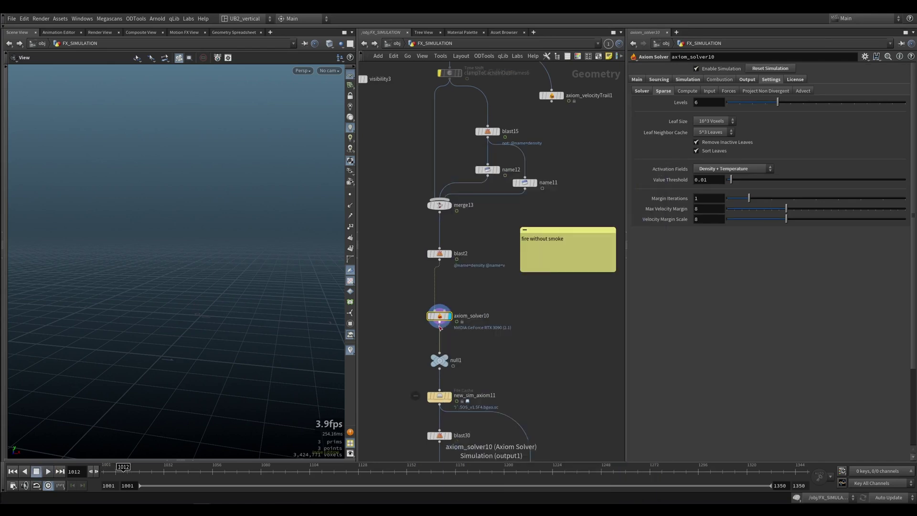
middle_click(437, 317)
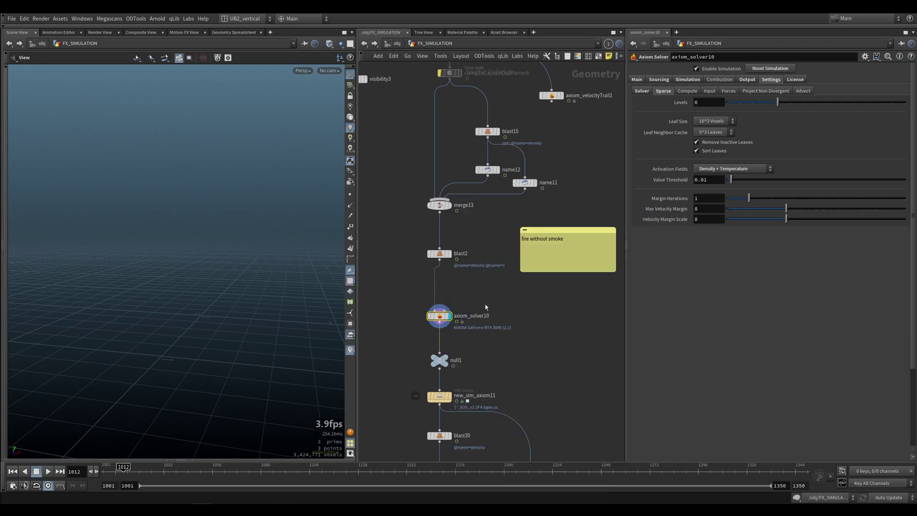
Exclude the Velocity field from axiom_solver10's output and restart the simulation playback
left_click(748, 79)
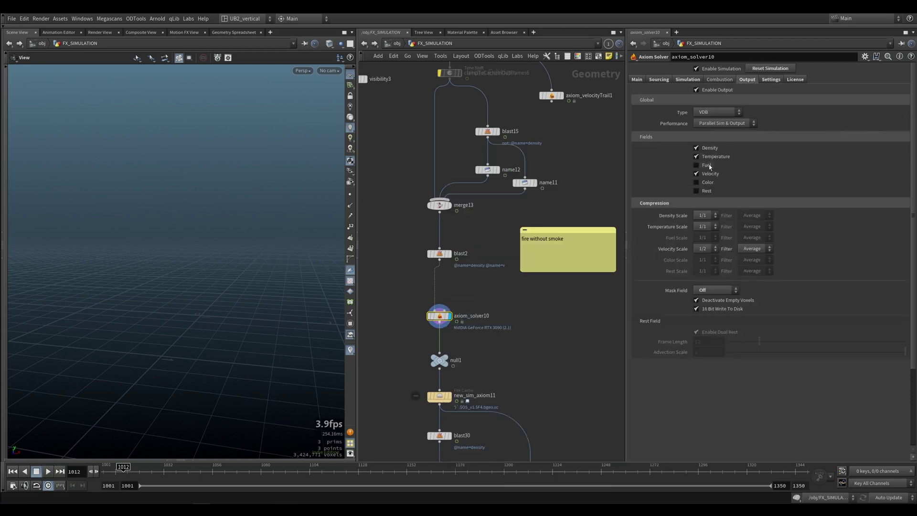
middle_click_drag(454, 314, 452, 277)
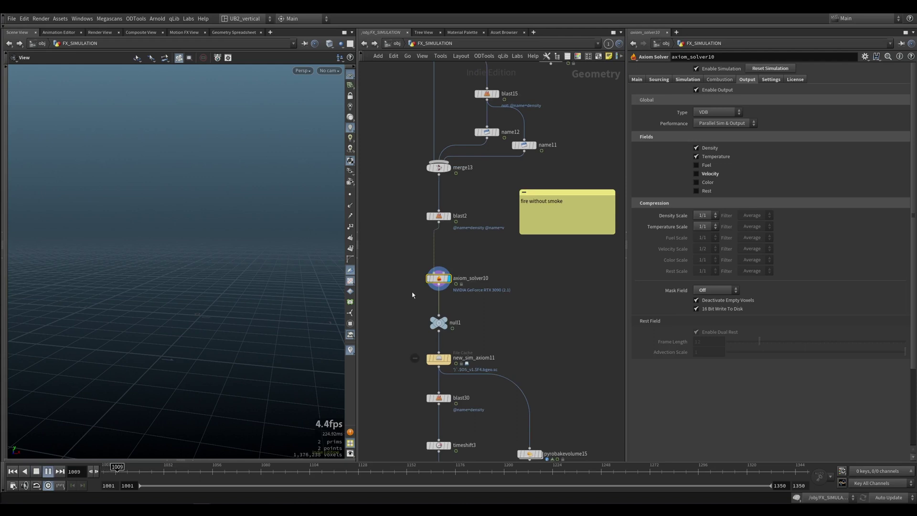
Rewire pyrobakevolume15 to axiom_solver10's output, place it beside the branch, display it and simulate the fire to frame 1025
left_click(448, 360)
middle_click_drag(465, 362, 427, 317)
left_click_drag(489, 365, 415, 248)
left_click_drag(537, 372, 479, 434)
left_click(502, 408)
left_click_drag(492, 408, 485, 336)
middle_click_drag(265, 276, 237, 327)
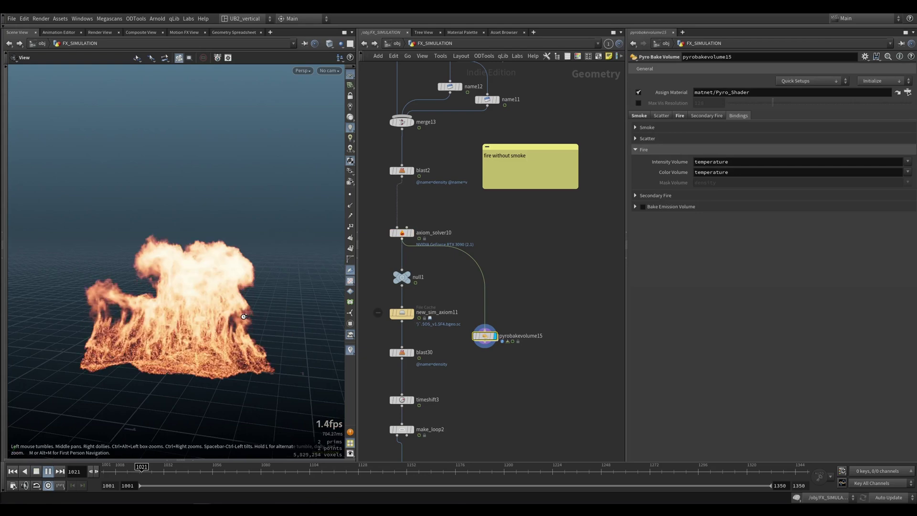
key("Up")
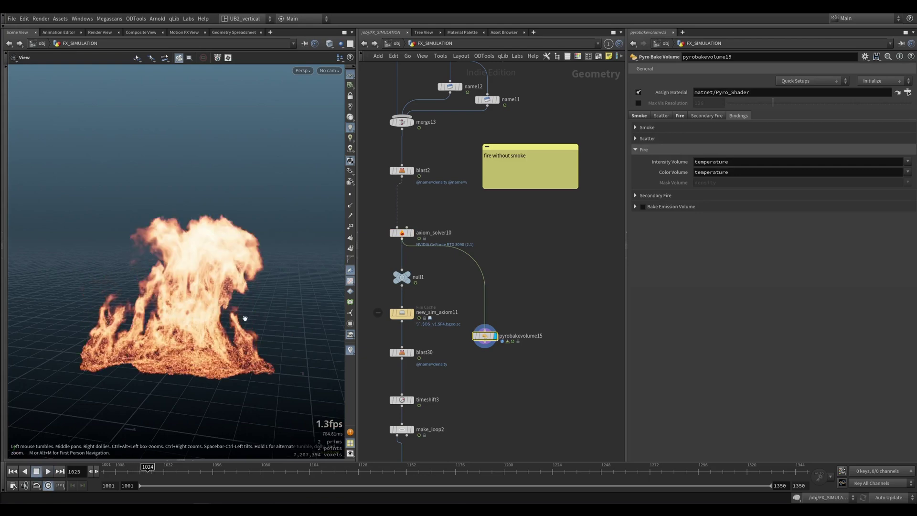
Select axiom_solver10 and inspect the volume fields in merge13's node information
left_click_drag(401, 233, 402, 222)
middle_click(403, 123)
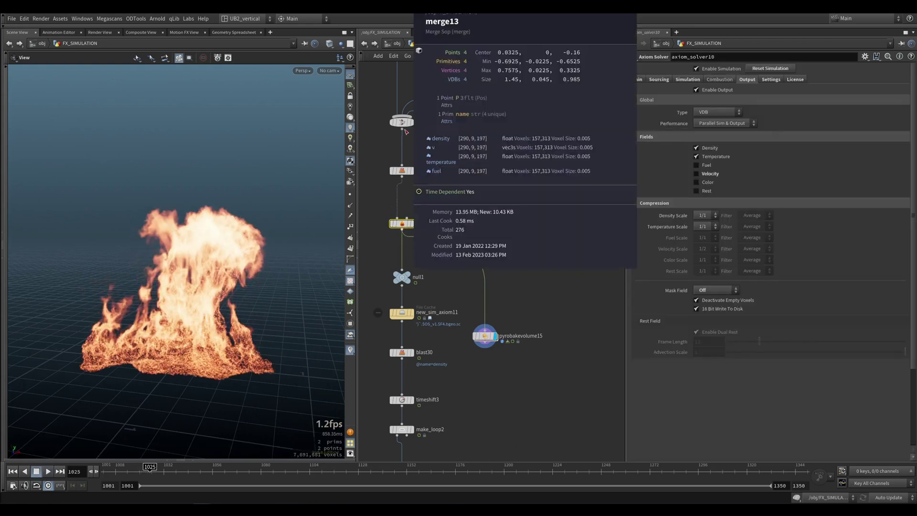
Examine axiom_solver10's combustion settings and its output Mask Field options, moving the node slightly up in the network
left_click(719, 79)
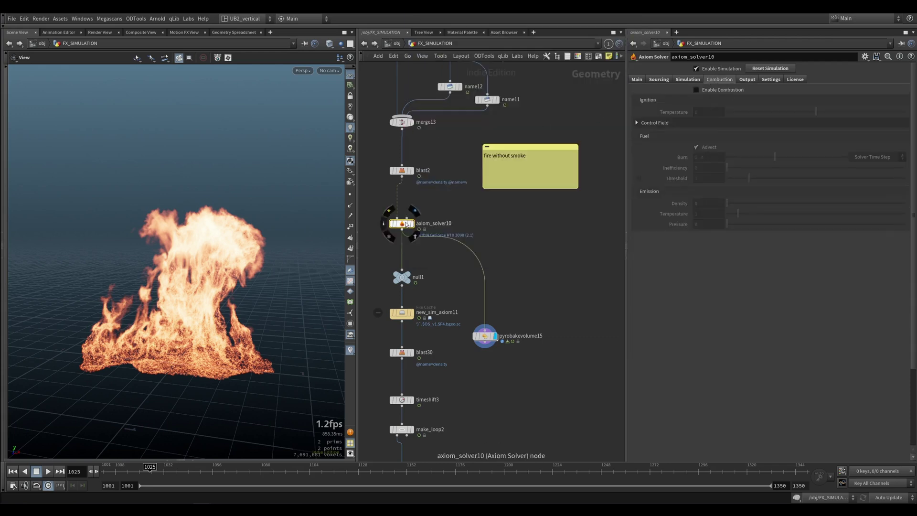
left_click_drag(408, 222, 408, 213)
left_click_drag(429, 196, 387, 228)
left_click(746, 79)
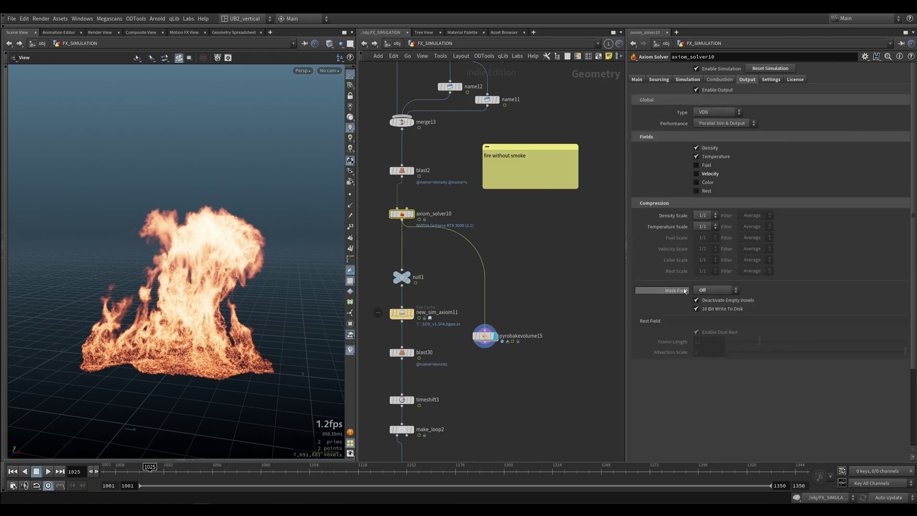
left_click(718, 290)
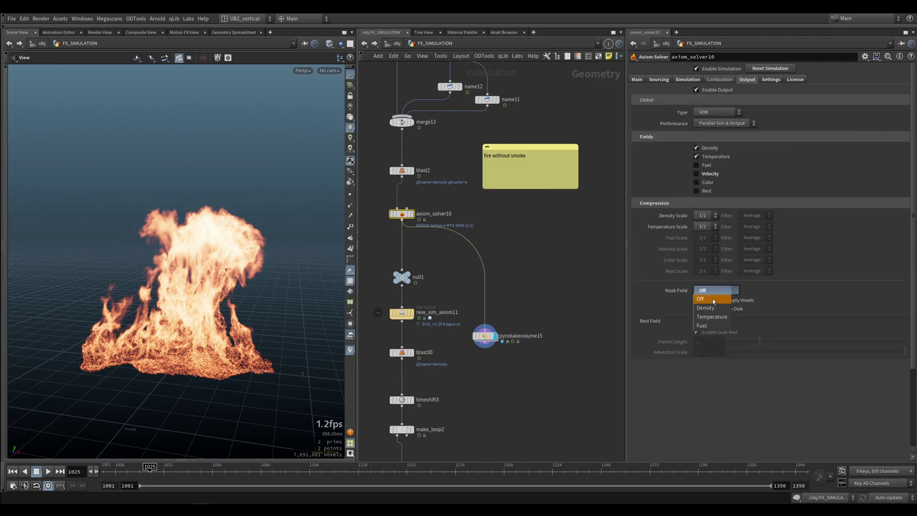
Review the sparse Activation Fields options in axiom_solver10's settings and choose Density + Temperature
left_click(770, 80)
left_click(711, 169)
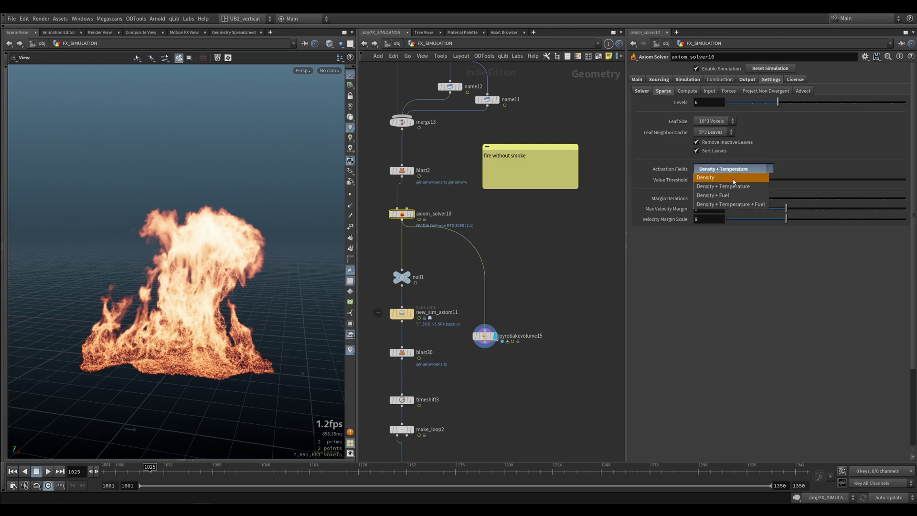
left_click(719, 187)
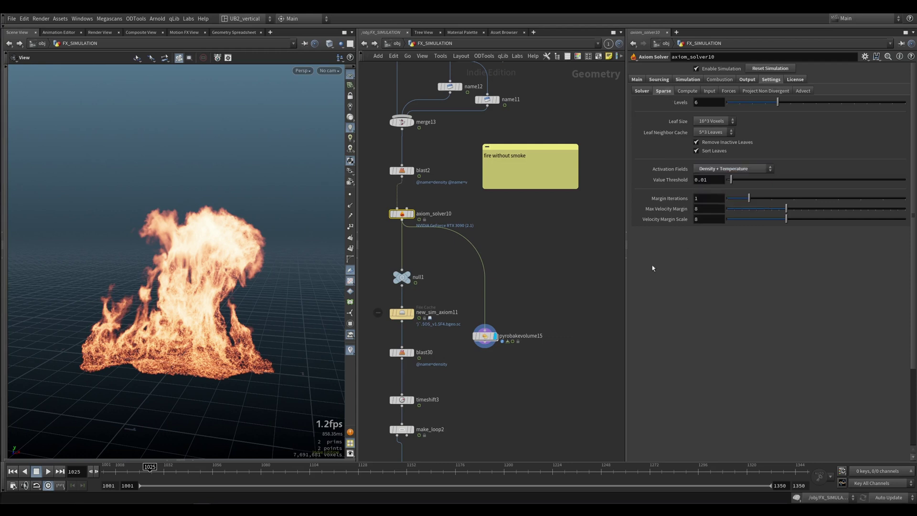
Select pyrobakevolume15, continue simulating the fire to frame 1040 and inspect the flames from several distances
left_click(486, 335)
key("Up")
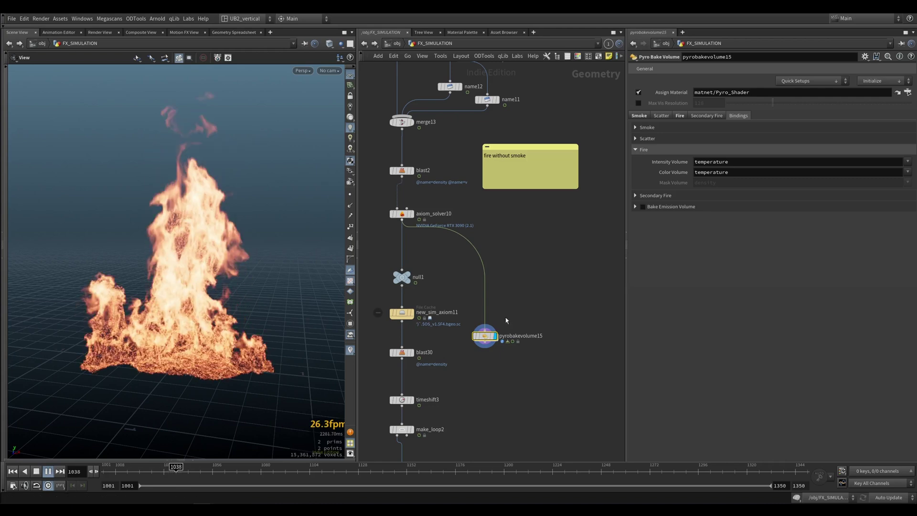
key("Escape")
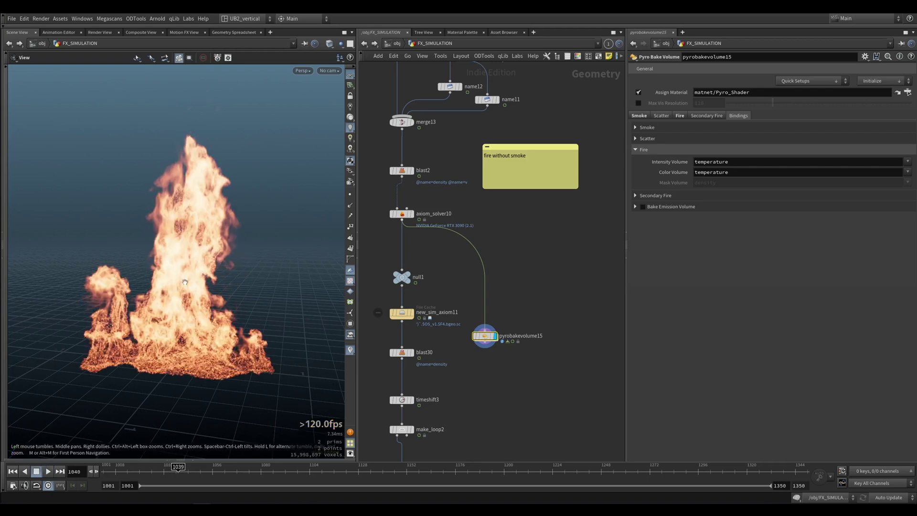
scroll(139, 329, "down", 4)
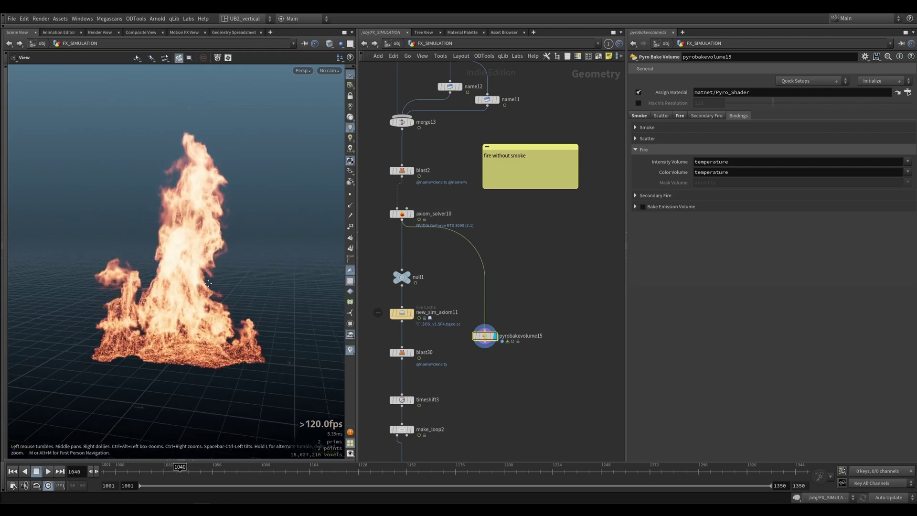
scroll(201, 316, "up", 5)
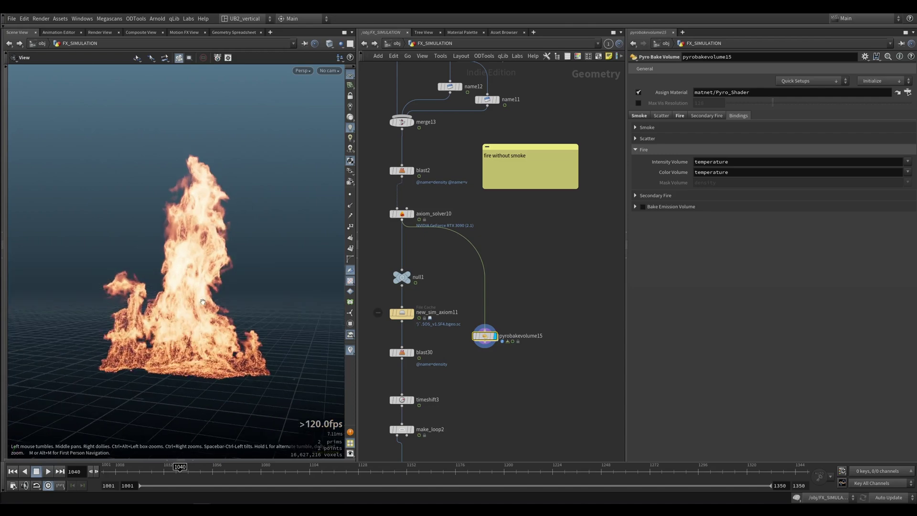